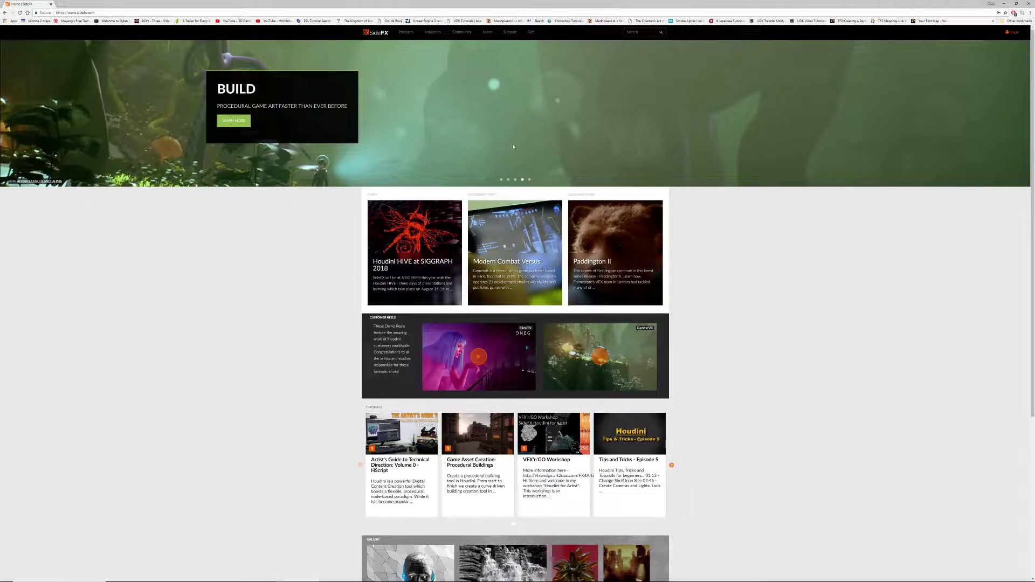
- Open the SideFX Download Houdini page with the saved login and highlight the free Houdini Apprentice licence entry
{"action": "left_click", "coordinate": [99, 14]}
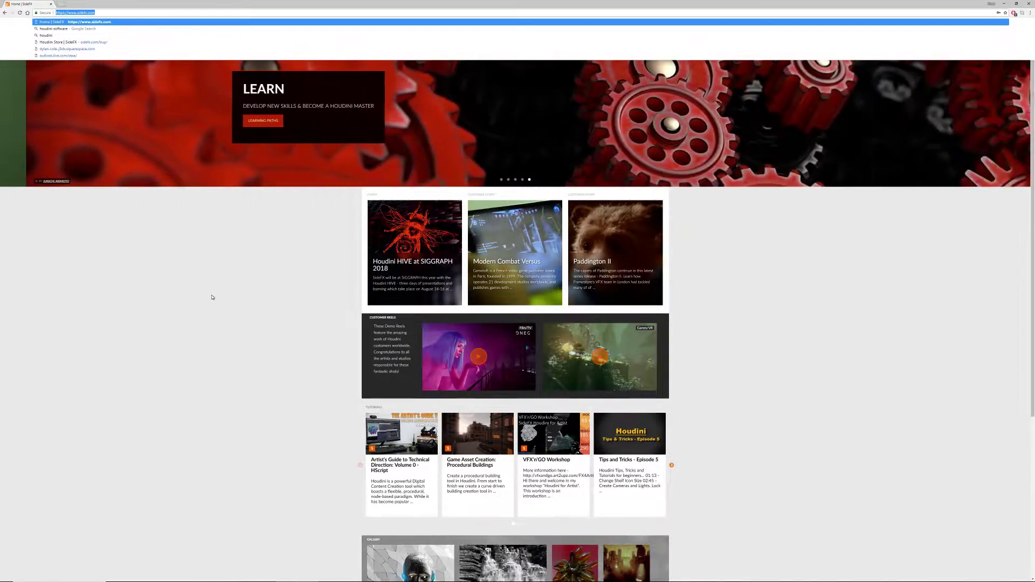
{"action": "left_click", "coordinate": [212, 297]}
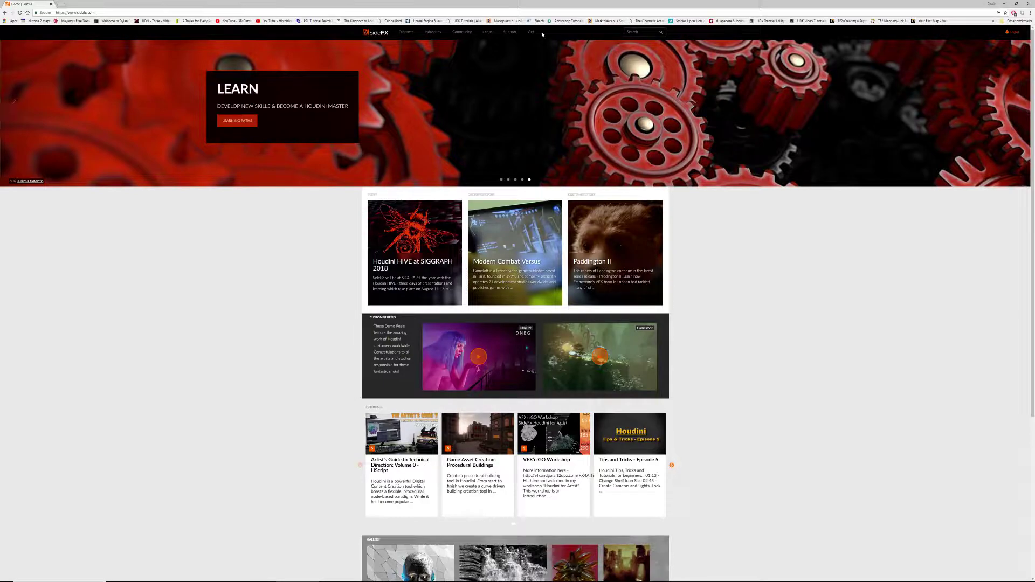
{"action": "mouse_move", "coordinate": [534, 33]}
{"action": "left_click", "coordinate": [537, 58]}
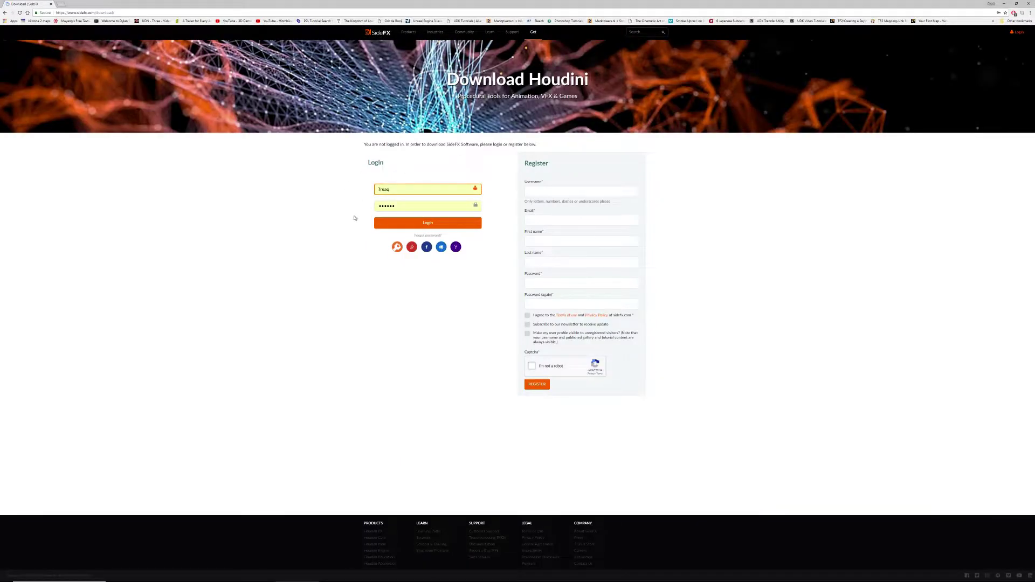
{"action": "left_click", "coordinate": [422, 224]}
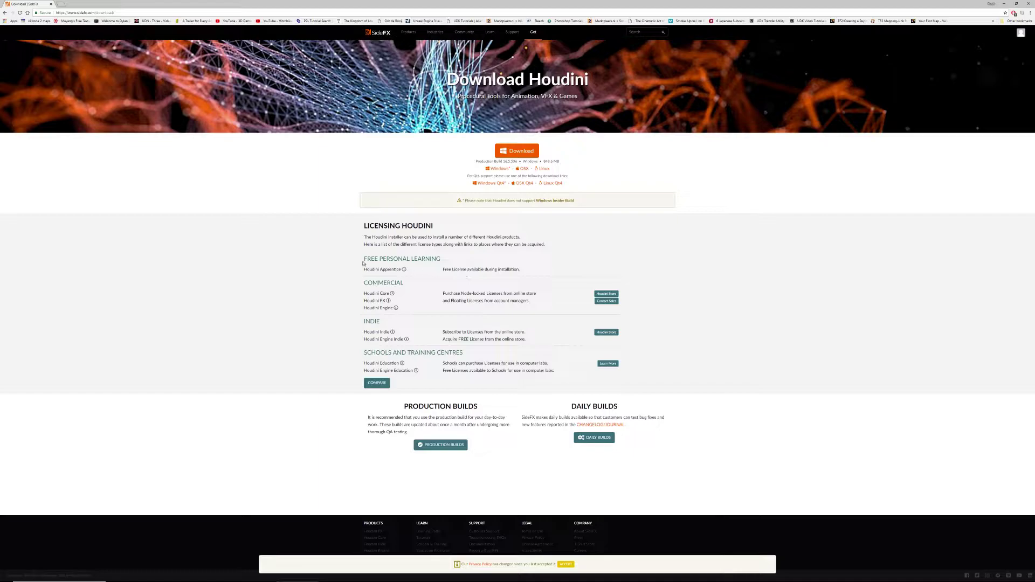
{"action": "left_click_drag", "start_coordinate": [519, 269], "coordinate": [351, 259]}
- Switch from the browser to the fence scene in Houdini and widen the parameter and network panes
{"action": "left_click", "coordinate": [1002, 3]}
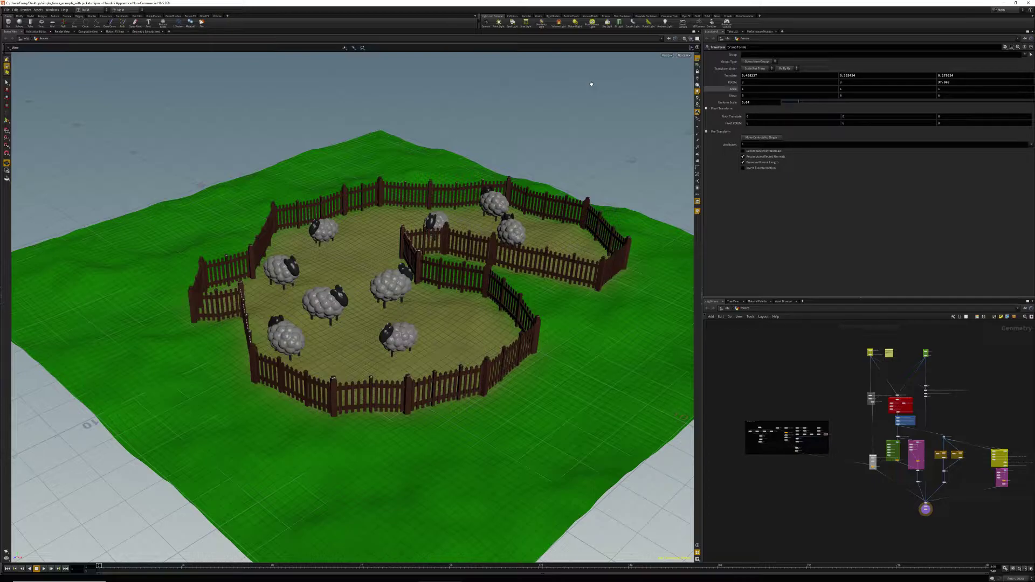
{"action": "left_click_drag", "start_coordinate": [701, 291], "coordinate": [641, 286]}
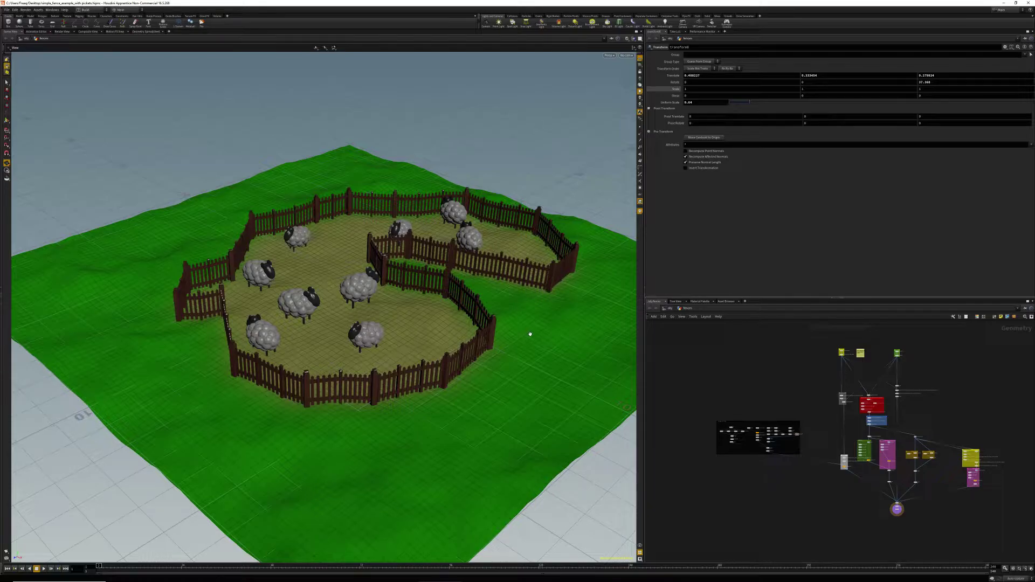
- Inspect the finished sheep pen scene from several angles and look over its whole node network
{"action": "left_click_drag", "start_coordinate": [522, 327], "coordinate": [505, 322], "text": "alt"}
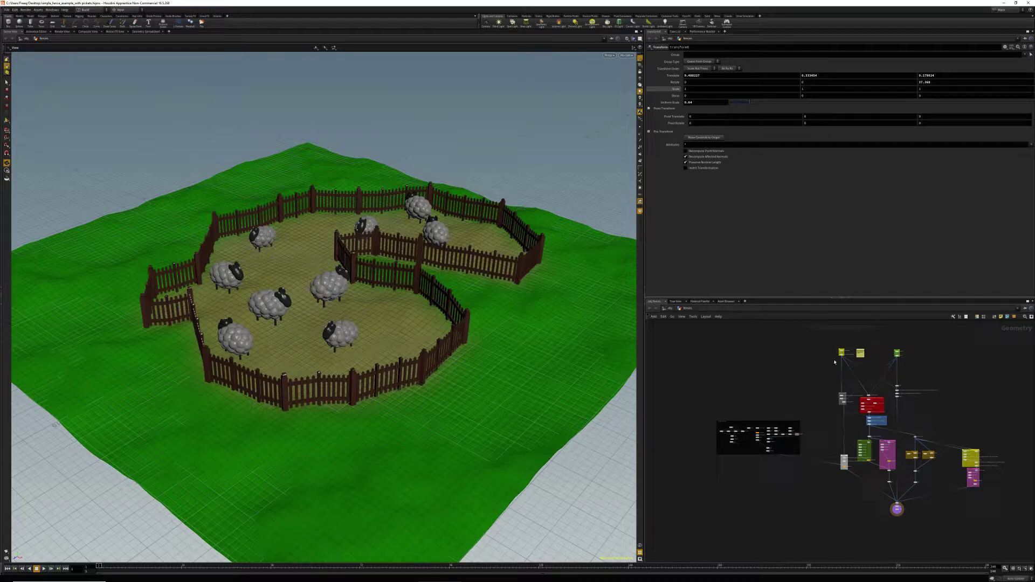
{"action": "middle_click_drag", "start_coordinate": [832, 361], "coordinate": [810, 374]}
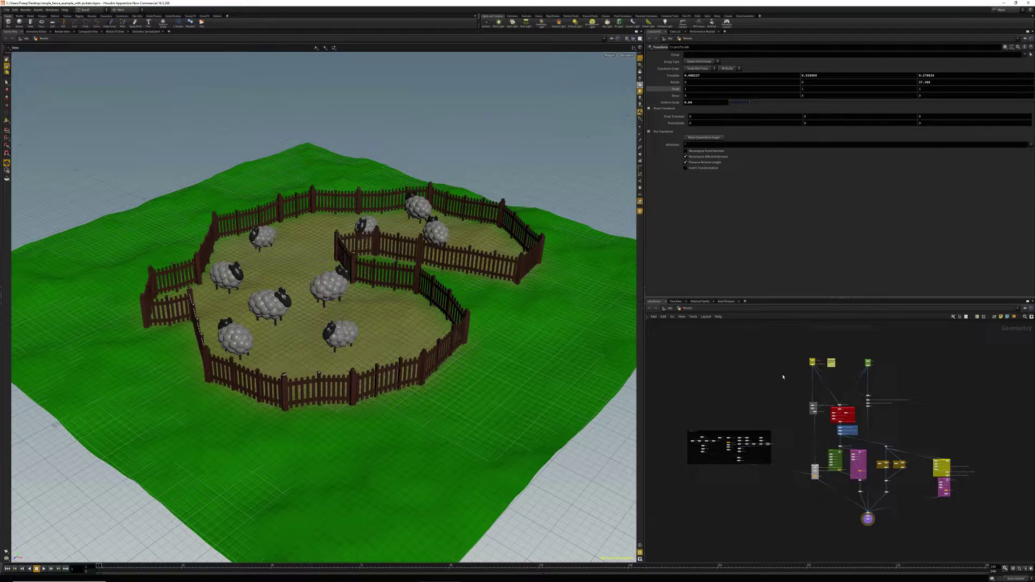
{"action": "key", "text": "space"}
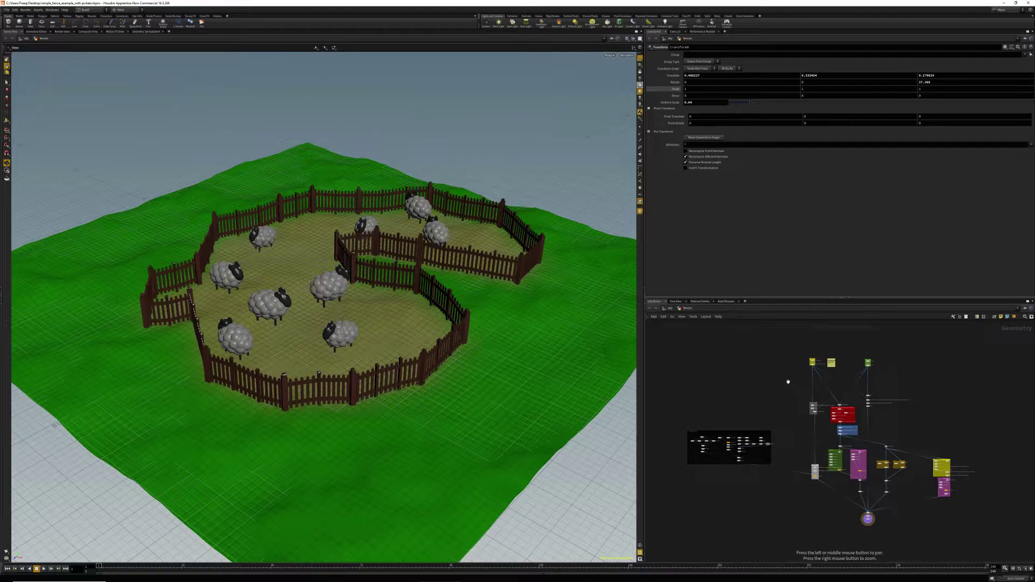
{"action": "mouse_move", "coordinate": [787, 381]}
{"action": "left_mouse_down"}
{"action": "mouse_move", "coordinate": [755, 383]}
{"action": "mouse_move", "coordinate": [769, 397]}
{"action": "mouse_move", "coordinate": [730, 379]}
{"action": "mouse_move", "coordinate": [748, 362]}
{"action": "mouse_move", "coordinate": [778, 362]}
{"action": "mouse_move", "coordinate": [795, 366]}
{"action": "mouse_move", "coordinate": [794, 383]}
{"action": "mouse_move", "coordinate": [776, 367]}
{"action": "left_mouse_up"}
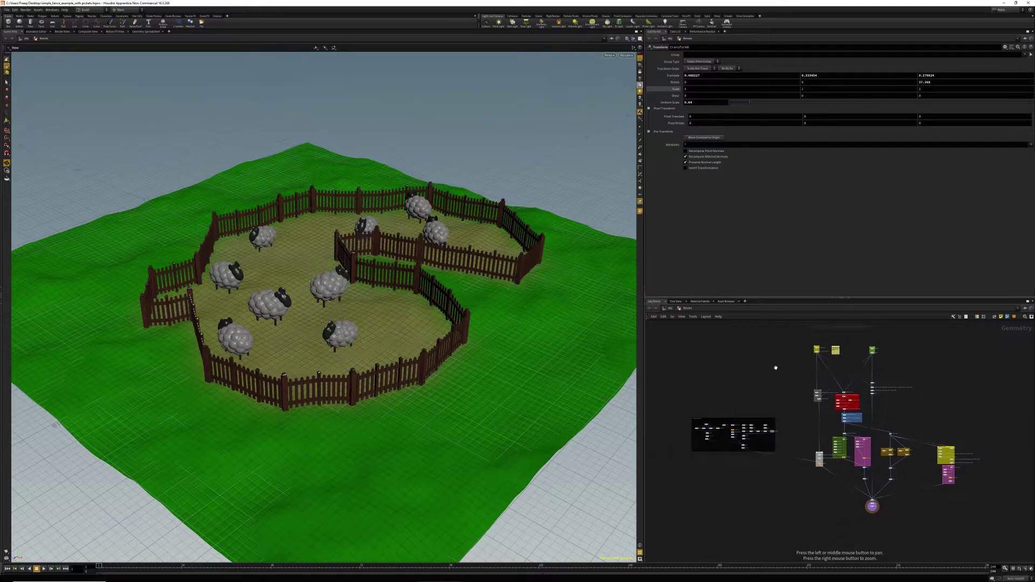
{"action": "left_click_drag", "start_coordinate": [367, 294], "coordinate": [292, 322]}
{"action": "middle_click_drag", "start_coordinate": [293, 322], "coordinate": [338, 341]}
{"action": "mouse_move", "coordinate": [339, 340]}
{"action": "right_mouse_down"}
{"action": "mouse_move", "coordinate": [536, 323]}
{"action": "mouse_move", "coordinate": [330, 333]}
{"action": "right_mouse_up"}
{"action": "left_click_drag", "start_coordinate": [330, 333], "coordinate": [300, 322], "text": "alt"}
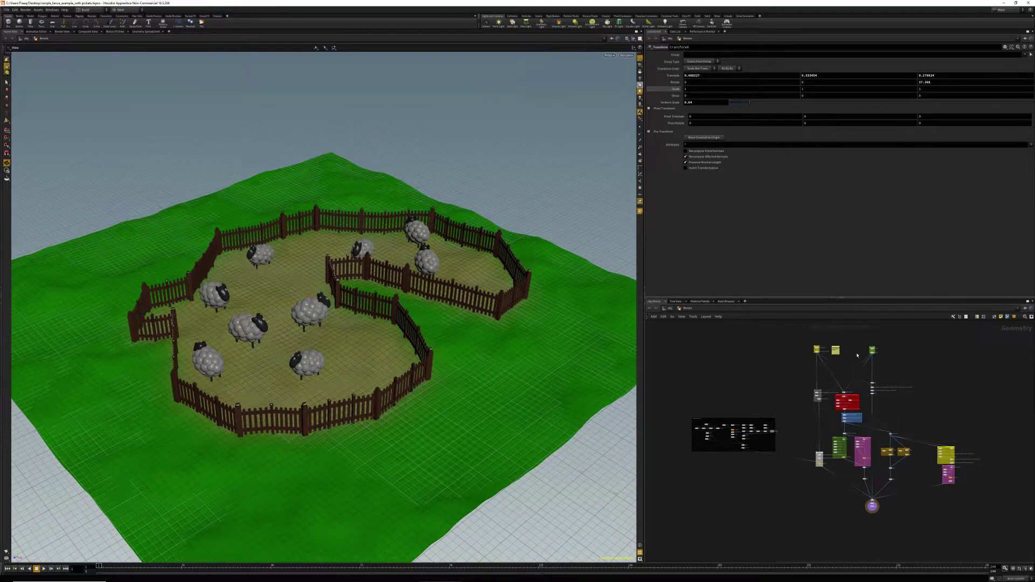
- Examine the node network from the fence shape and terrain groups down to the output1 node
{"action": "right_click_drag", "start_coordinate": [783, 360], "coordinate": [827, 358], "text": "alt"}
{"action": "middle_click_drag", "start_coordinate": [827, 358], "coordinate": [659, 468], "text": "alt"}
{"action": "right_click_drag", "start_coordinate": [708, 422], "coordinate": [760, 425], "text": "alt"}
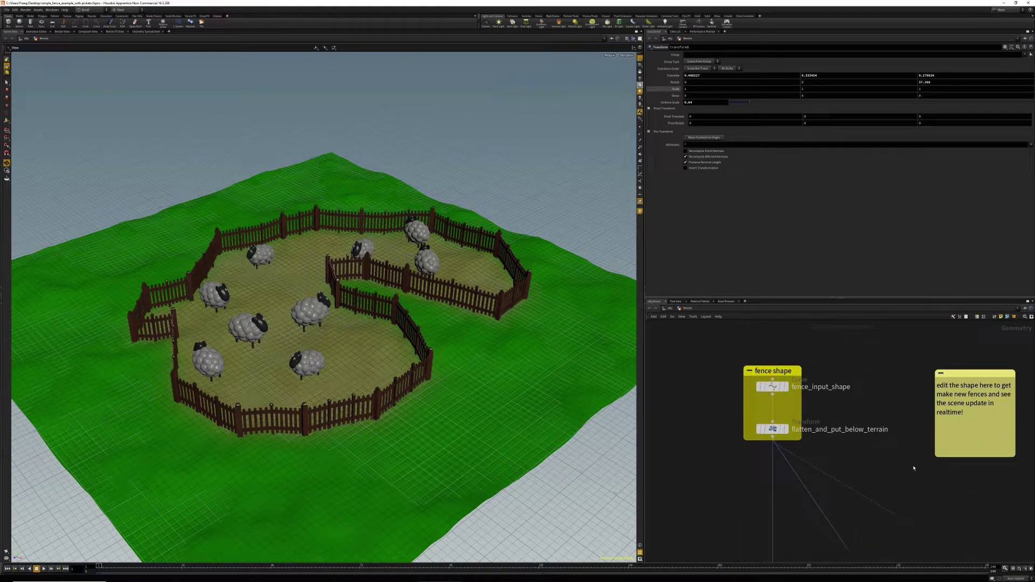
{"action": "middle_click_drag", "start_coordinate": [905, 460], "coordinate": [829, 404], "text": "alt"}
{"action": "right_click_drag", "start_coordinate": [858, 426], "coordinate": [854, 447], "text": "alt"}
{"action": "middle_click_drag", "start_coordinate": [855, 447], "coordinate": [726, 439], "text": "alt"}
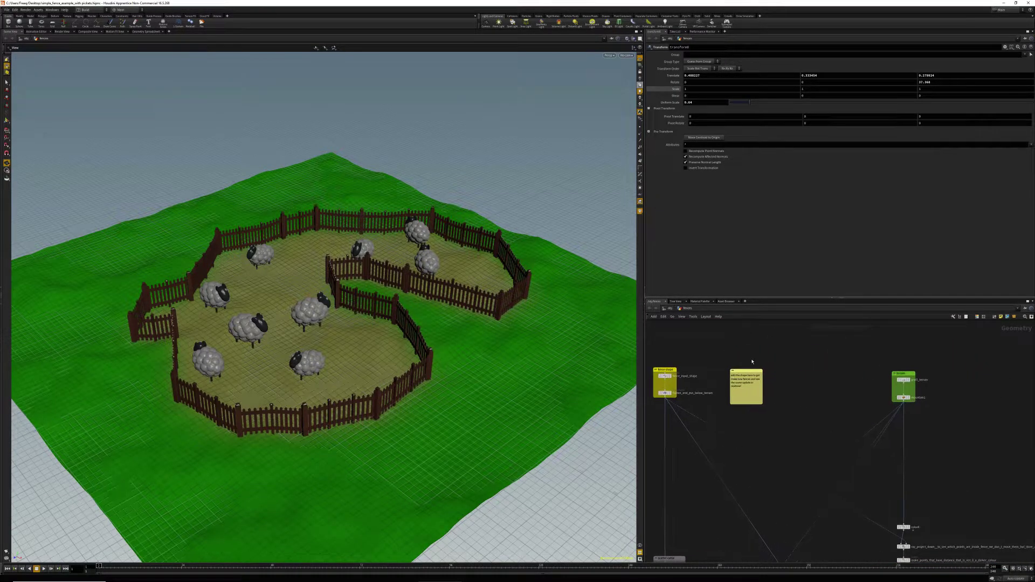
{"action": "middle_click_drag", "start_coordinate": [833, 515], "coordinate": [838, 348], "text": "alt"}
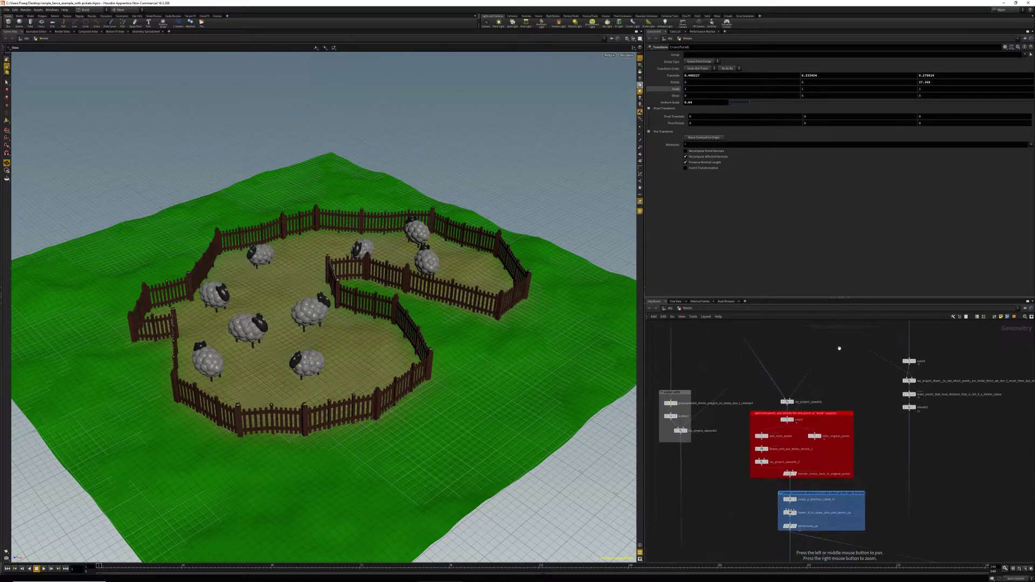
{"action": "left_click_drag", "start_coordinate": [904, 513], "coordinate": [882, 321]}
{"action": "scroll", "coordinate": [897, 464], "scroll_direction": "up", "scroll_amount": 5}
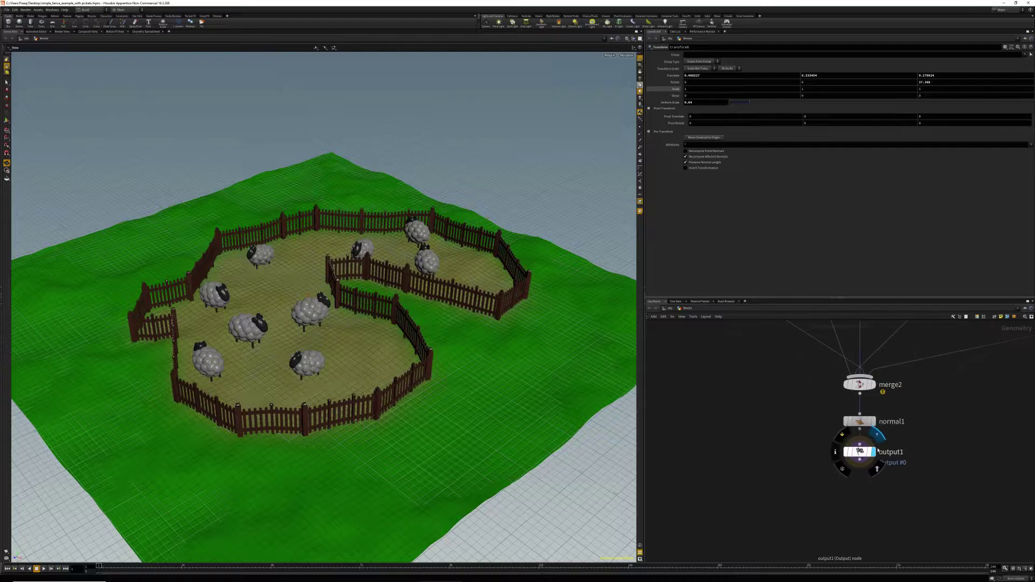
{"action": "scroll", "coordinate": [898, 464], "scroll_direction": "down", "scroll_amount": 10}
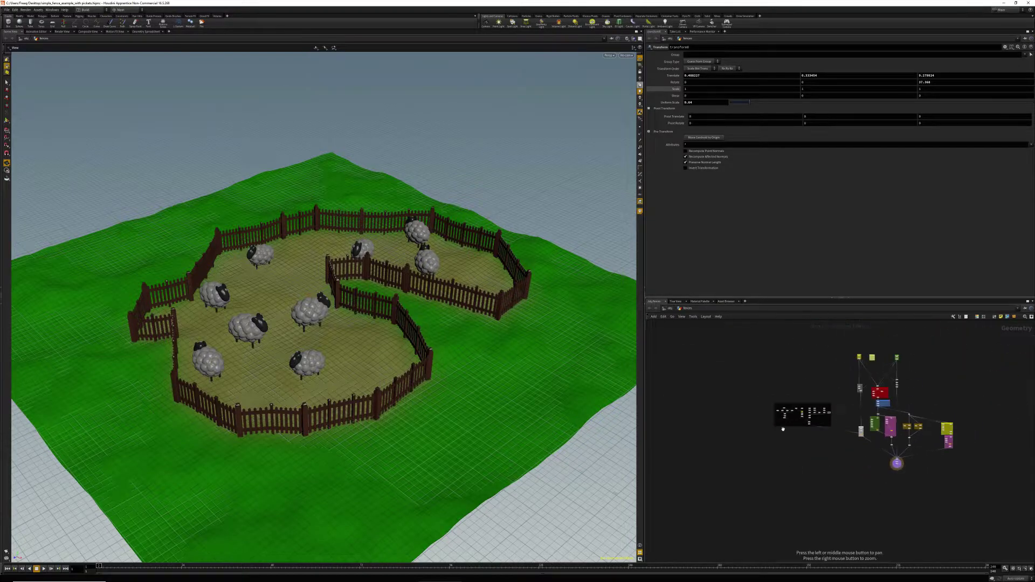
- Display the flatten_and_put_below_terrain node and inspect the flattened fence outline below the terrain level
{"action": "middle_click_drag", "start_coordinate": [899, 463], "coordinate": [890, 495], "text": "alt"}
{"action": "scroll", "coordinate": [882, 376], "scroll_direction": "up", "scroll_amount": 8}
{"action": "scroll", "coordinate": [881, 375], "scroll_direction": "up", "scroll_amount": 3}
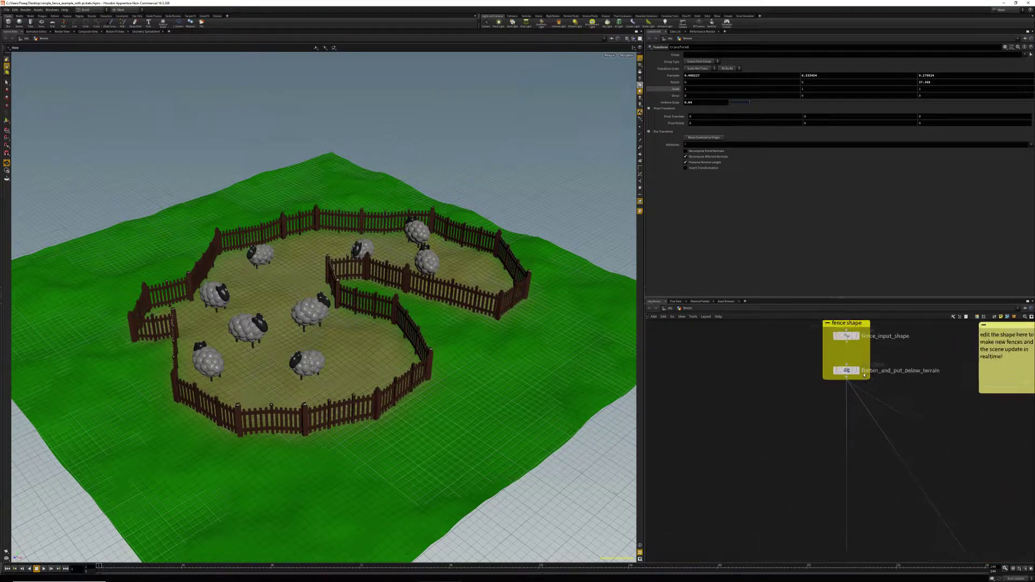
{"action": "left_click", "coordinate": [854, 371]}
{"action": "left_click", "coordinate": [848, 371]}
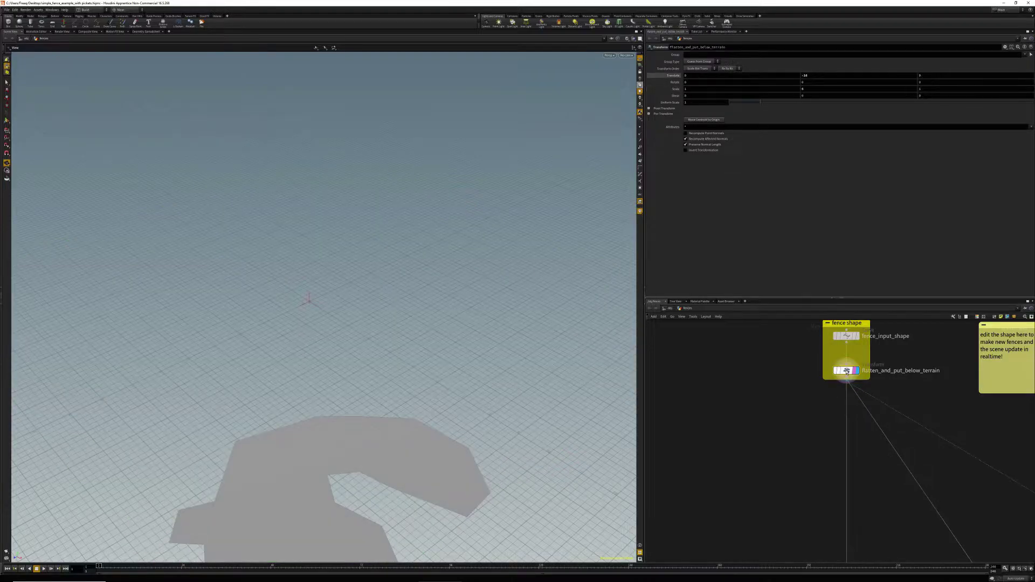
{"action": "middle_click_drag", "start_coordinate": [462, 437], "coordinate": [474, 302]}
{"action": "left_click_drag", "start_coordinate": [474, 302], "coordinate": [442, 336], "text": "alt"}
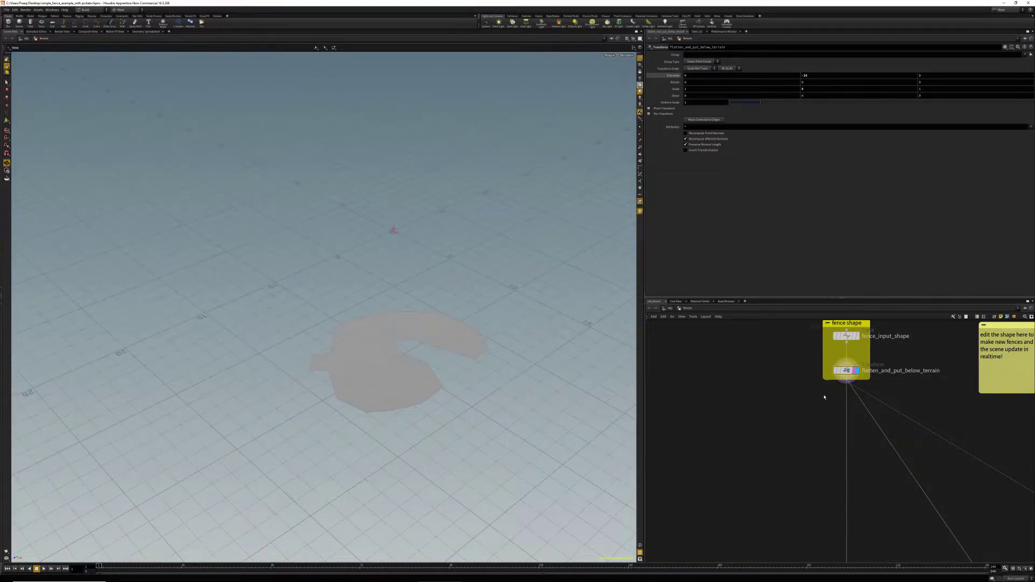
- Display the grid1_terrain and mountain1 nodes in turn and adjust the mountain noise offset on all three axes
{"action": "middle_click_drag", "start_coordinate": [916, 408], "coordinate": [659, 421], "text": "alt"}
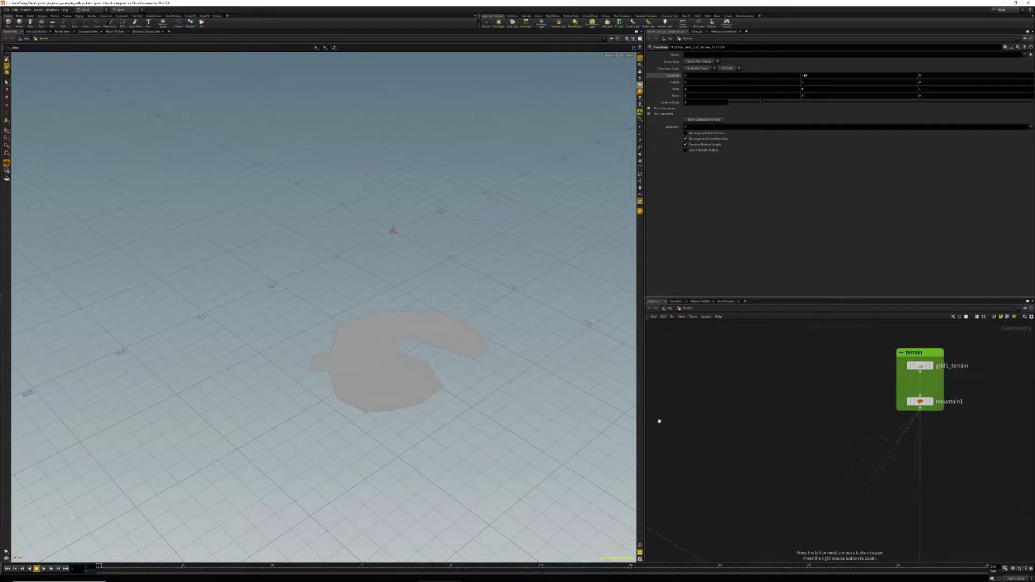
{"action": "left_click", "coordinate": [926, 366]}
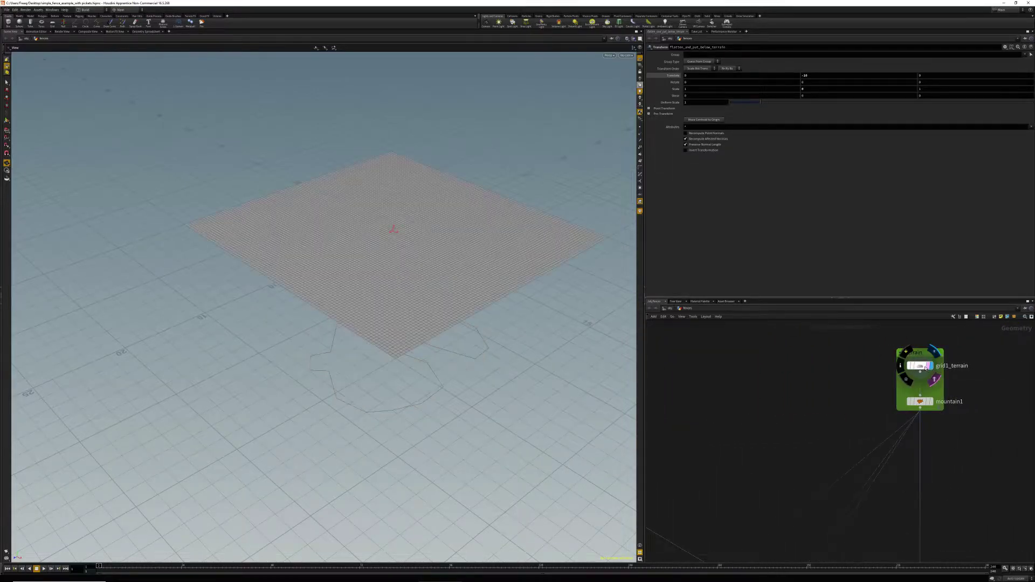
{"action": "left_click", "coordinate": [926, 402]}
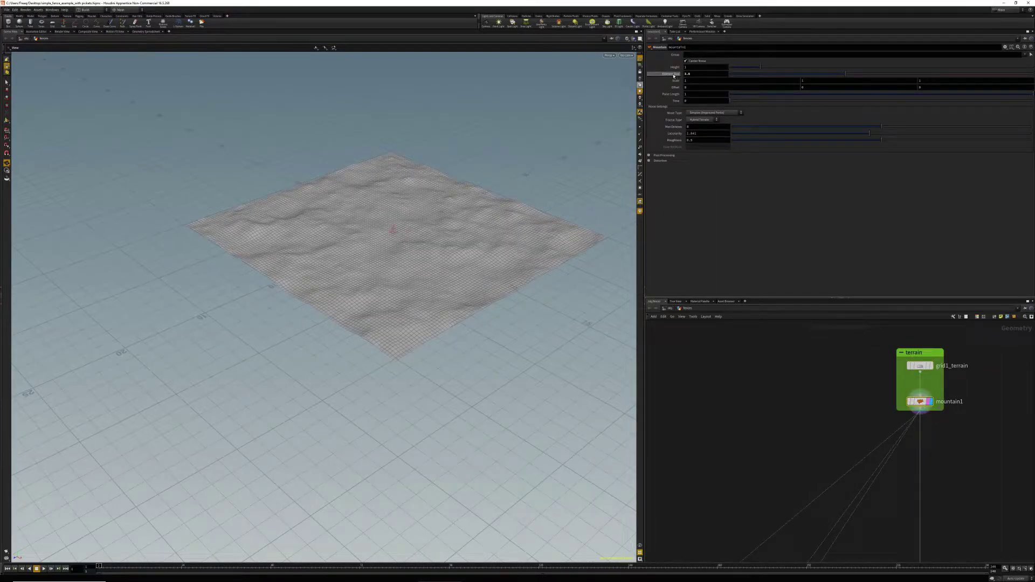
{"action": "middle_click_drag", "start_coordinate": [674, 86], "coordinate": [652, 107]}
- Return to the fence shape group and display the flatten_and_put_below_terrain result again
{"action": "scroll", "coordinate": [776, 370], "scroll_direction": "down", "scroll_amount": 3}
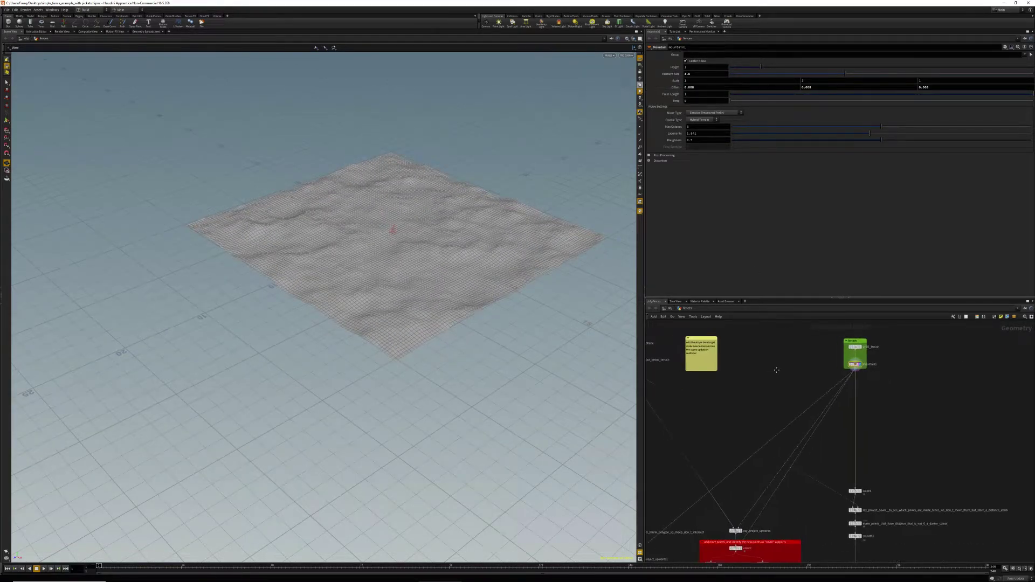
{"action": "middle_click_drag", "start_coordinate": [776, 370], "coordinate": [847, 372]}
{"action": "scroll", "coordinate": [698, 353], "scroll_direction": "up", "scroll_amount": 5}
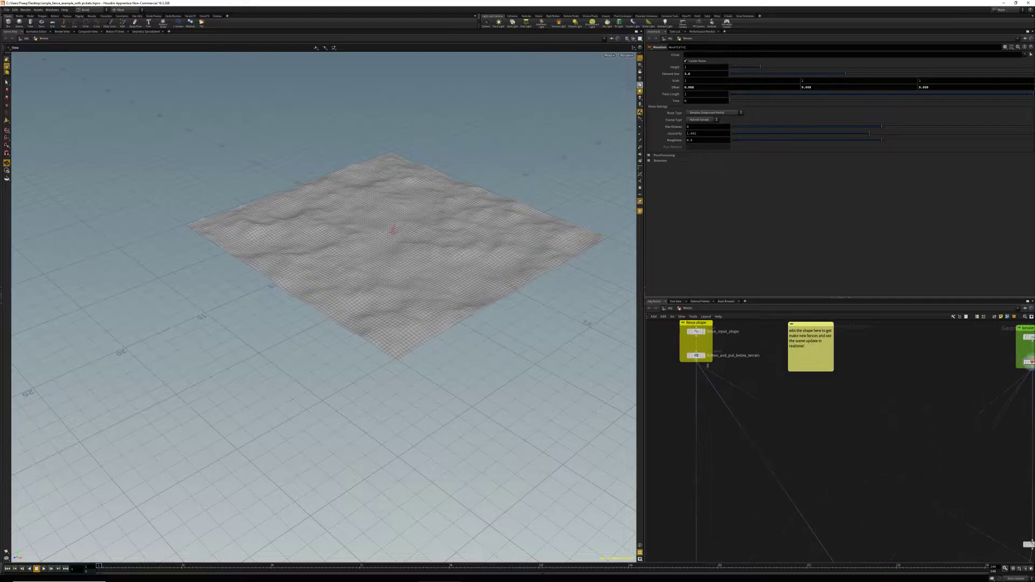
{"action": "left_click", "coordinate": [702, 353]}
{"action": "left_click", "coordinate": [700, 354]}
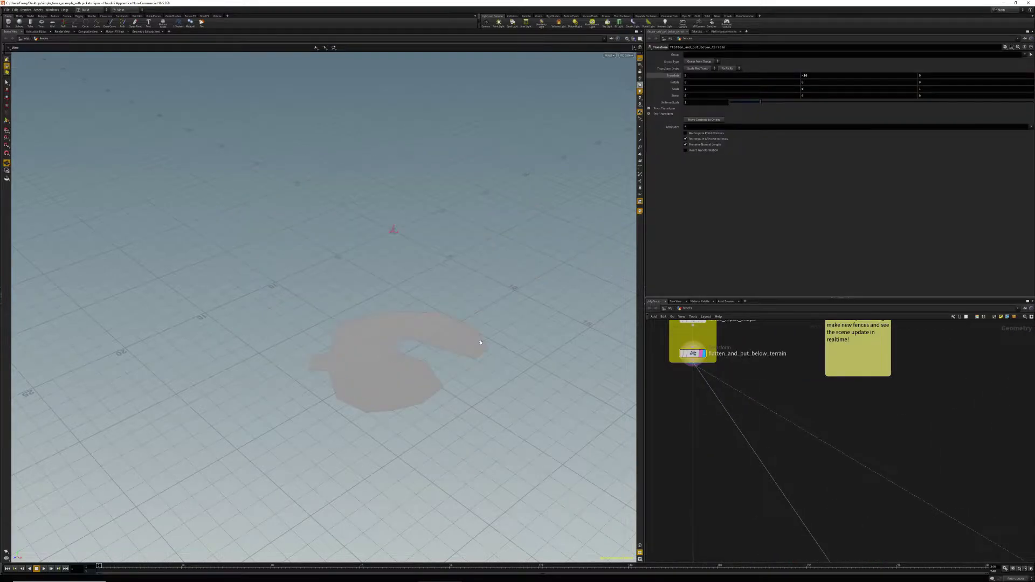
- Set the display to the output1 node at the end of the network so the complete scene is shown
{"action": "scroll", "coordinate": [723, 397], "scroll_direction": "down", "scroll_amount": 6}
{"action": "middle_click_drag", "start_coordinate": [731, 445], "coordinate": [724, 361]}
{"action": "middle_click_drag", "start_coordinate": [748, 477], "coordinate": [730, 331]}
{"action": "scroll", "coordinate": [830, 540], "scroll_direction": "up", "scroll_amount": 6}
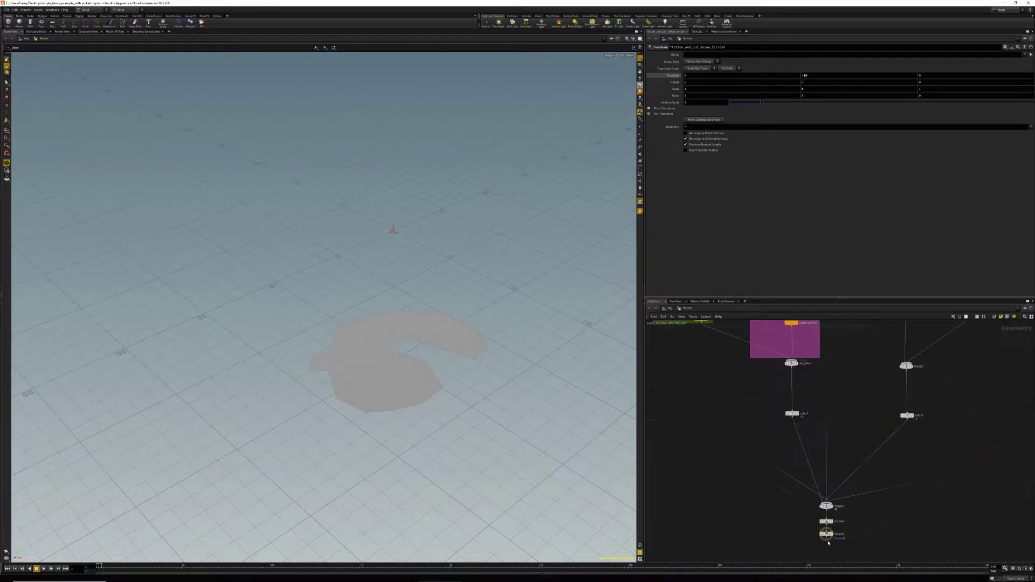
{"action": "left_click", "coordinate": [833, 516]}
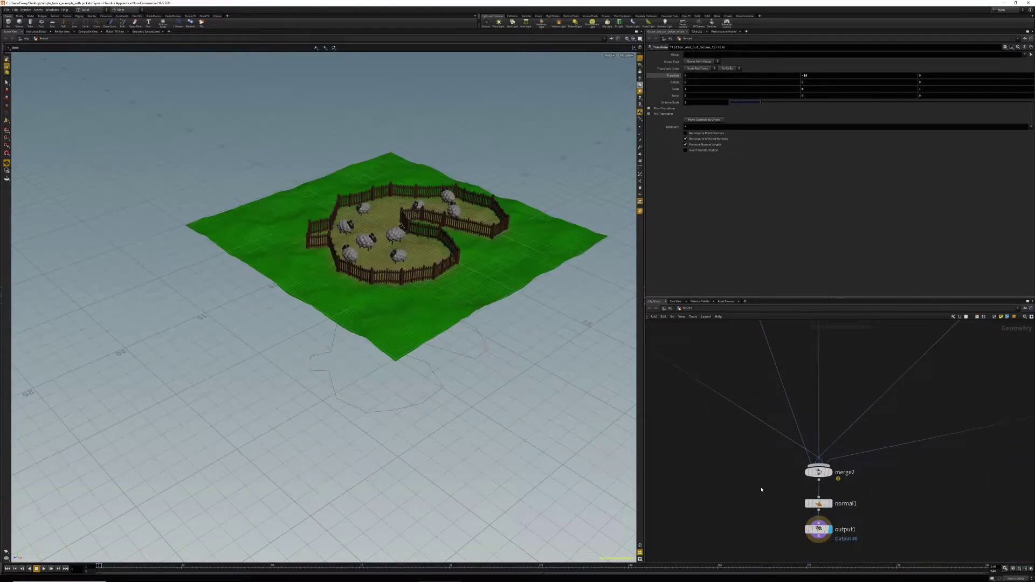
- Select the fence_input_shape curve node and activate its point editing handles in the viewport
{"action": "scroll", "coordinate": [762, 488], "scroll_direction": "down", "scroll_amount": 4}
{"action": "middle_click_drag", "start_coordinate": [725, 337], "coordinate": [768, 494]}
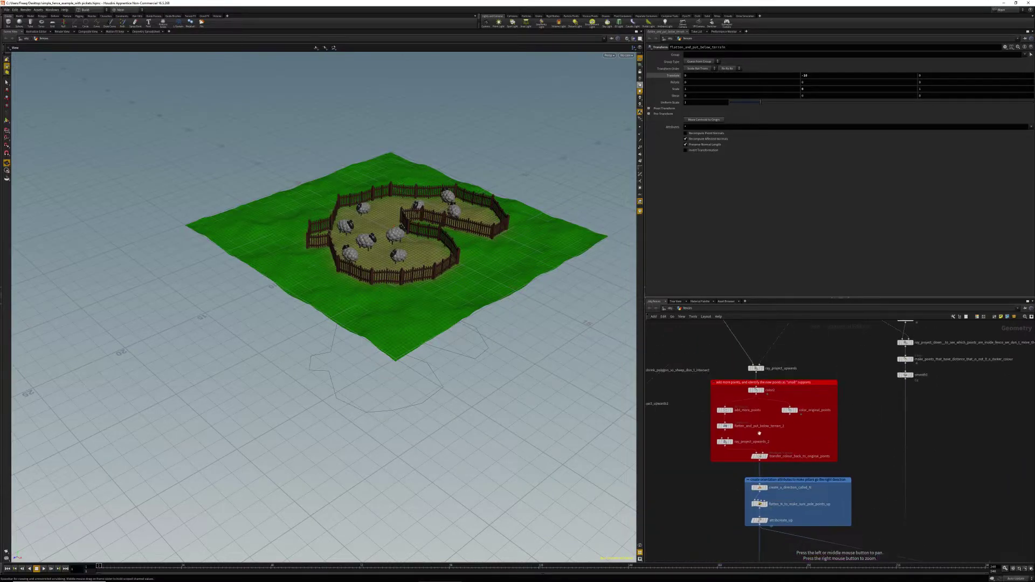
{"action": "middle_click_drag", "start_coordinate": [745, 352], "coordinate": [781, 492]}
{"action": "middle_click_drag", "start_coordinate": [703, 356], "coordinate": [767, 491]}
{"action": "scroll", "coordinate": [740, 448], "scroll_direction": "up", "scroll_amount": 4}
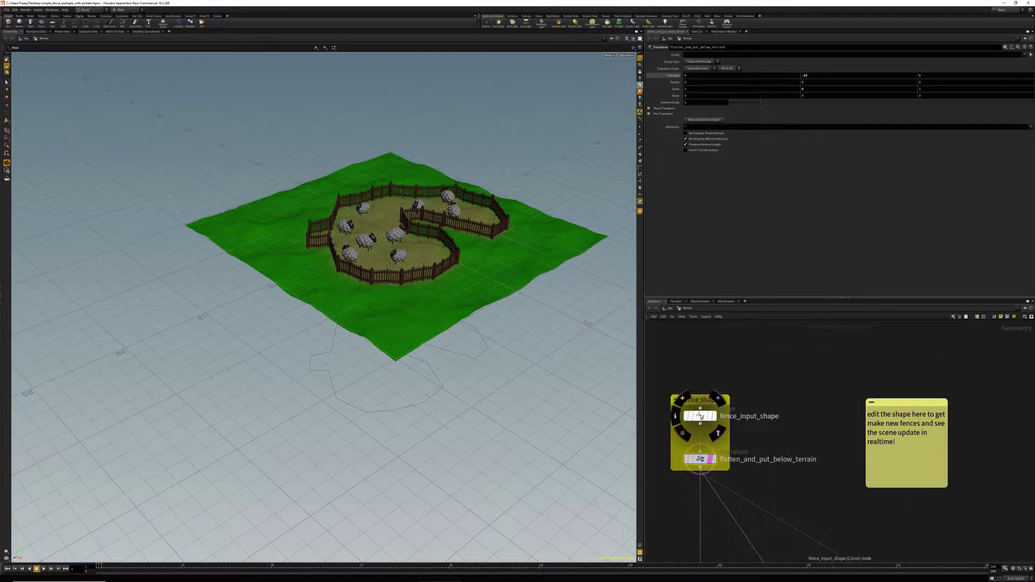
{"action": "left_click", "coordinate": [700, 417]}
{"action": "left_click_drag", "start_coordinate": [370, 403], "coordinate": [420, 359]}
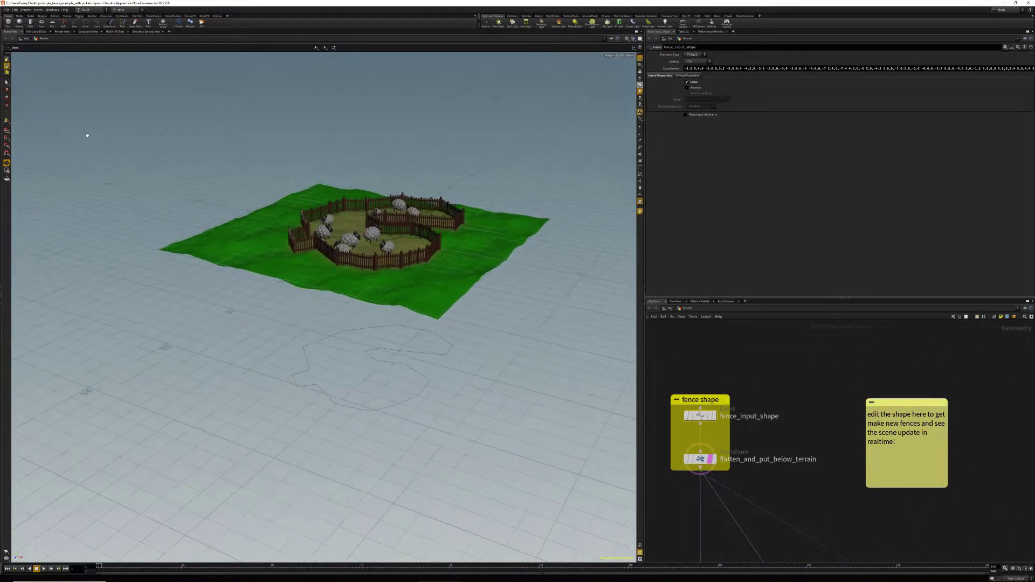
{"action": "left_click", "coordinate": [6, 121]}
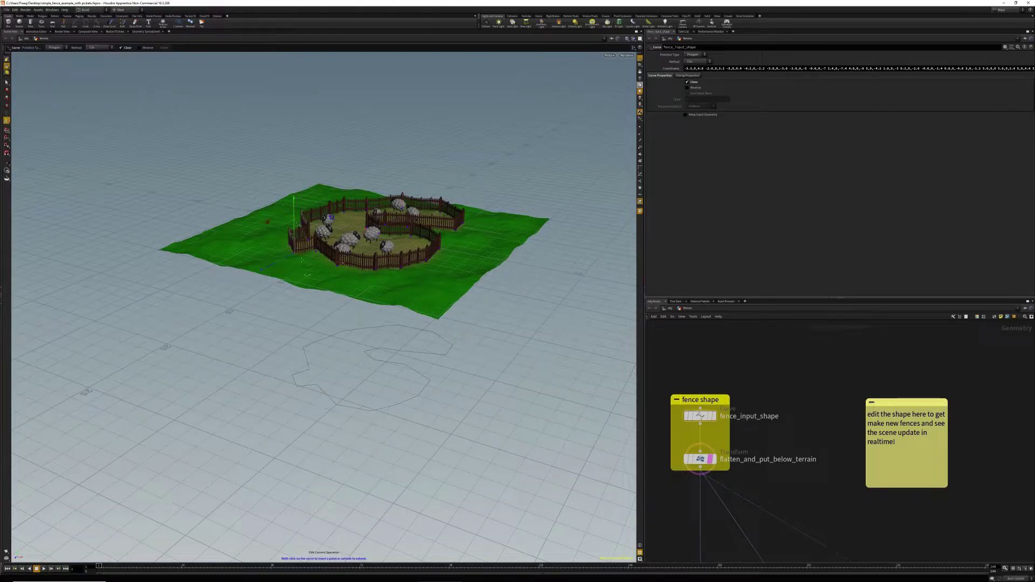
- Move the corner point of the fence curve's small protruding section to merge that section into the main pen outline
{"action": "left_click_drag", "start_coordinate": [301, 259], "coordinate": [437, 334], "text": "alt"}
{"action": "scroll", "coordinate": [441, 332], "scroll_direction": "up", "scroll_amount": 4}
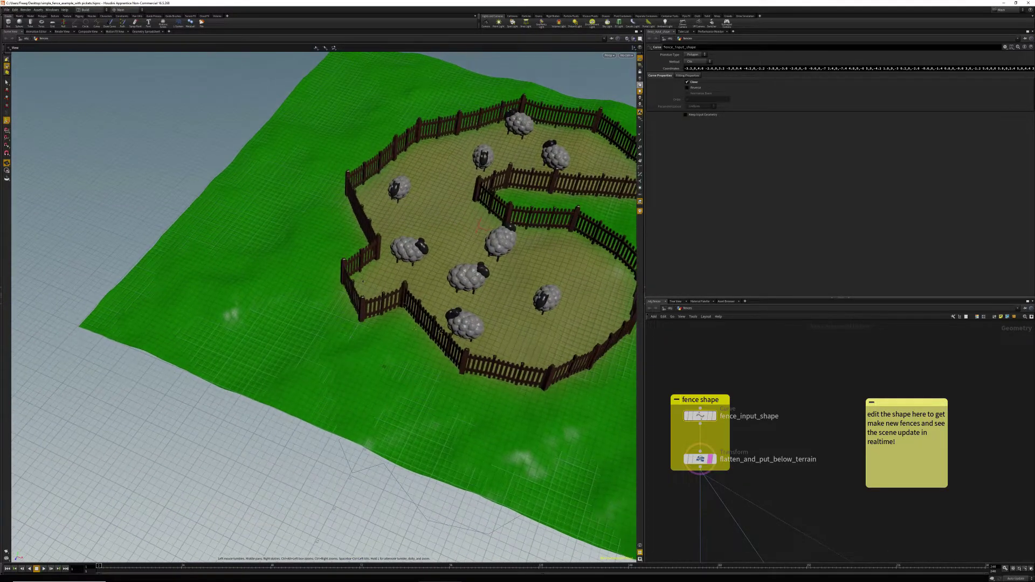
{"action": "key", "text": "Return"}
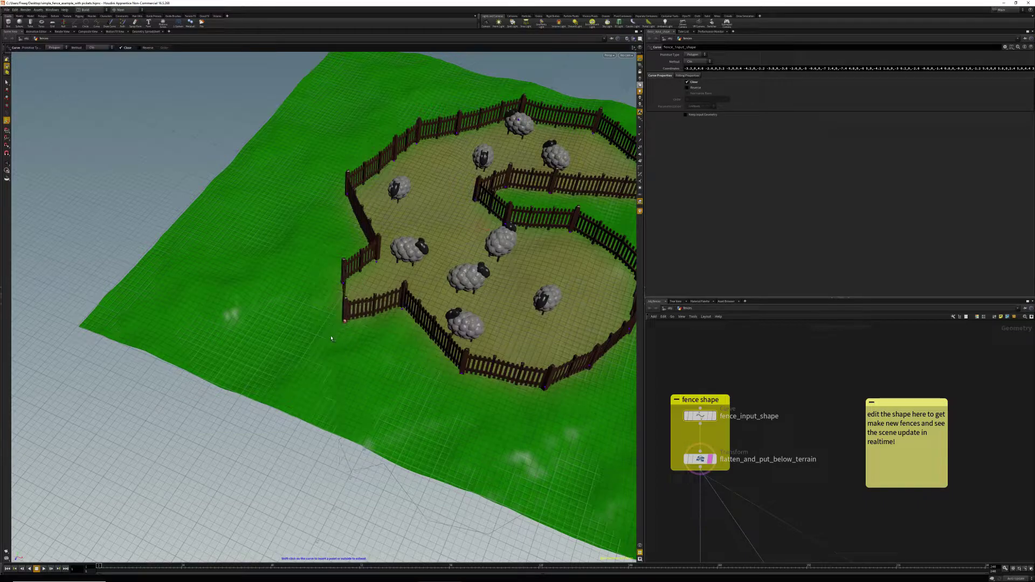
{"action": "left_click_drag", "start_coordinate": [345, 320], "coordinate": [392, 347]}
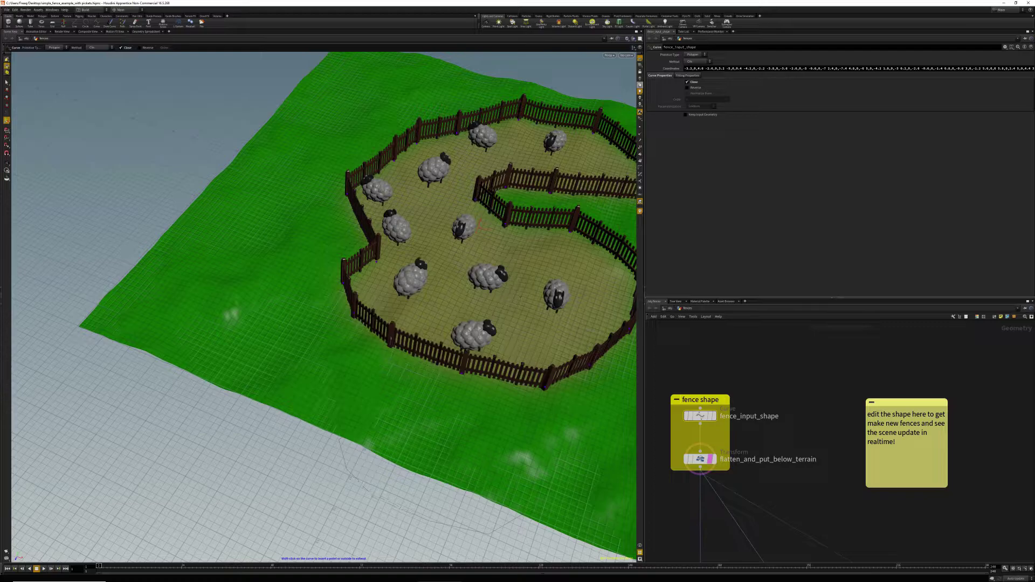
{"action": "middle_click_drag", "start_coordinate": [521, 296], "coordinate": [358, 307], "text": "alt"}
{"action": "left_click_drag", "start_coordinate": [242, 319], "coordinate": [220, 282], "text": "alt"}
{"action": "scroll", "coordinate": [808, 395], "scroll_direction": "down", "scroll_amount": 8}
{"action": "middle_click_drag", "start_coordinate": [832, 415], "coordinate": [809, 382]}
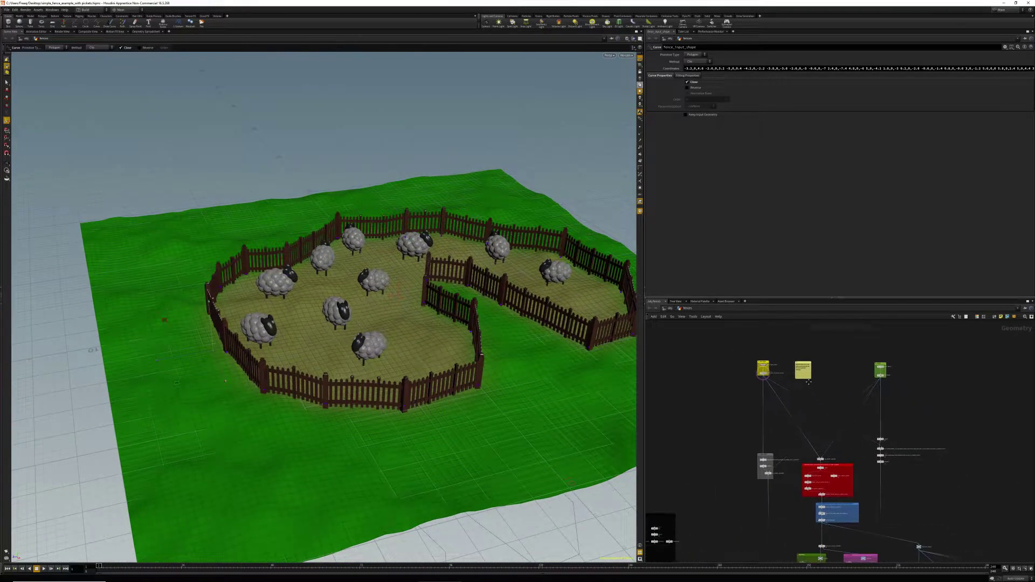
- Display the flatten_and_put_below_terrain result in the fence shape group and examine the flattened polygon below the terrain level
{"action": "scroll", "coordinate": [885, 405], "scroll_direction": "up", "scroll_amount": 3}
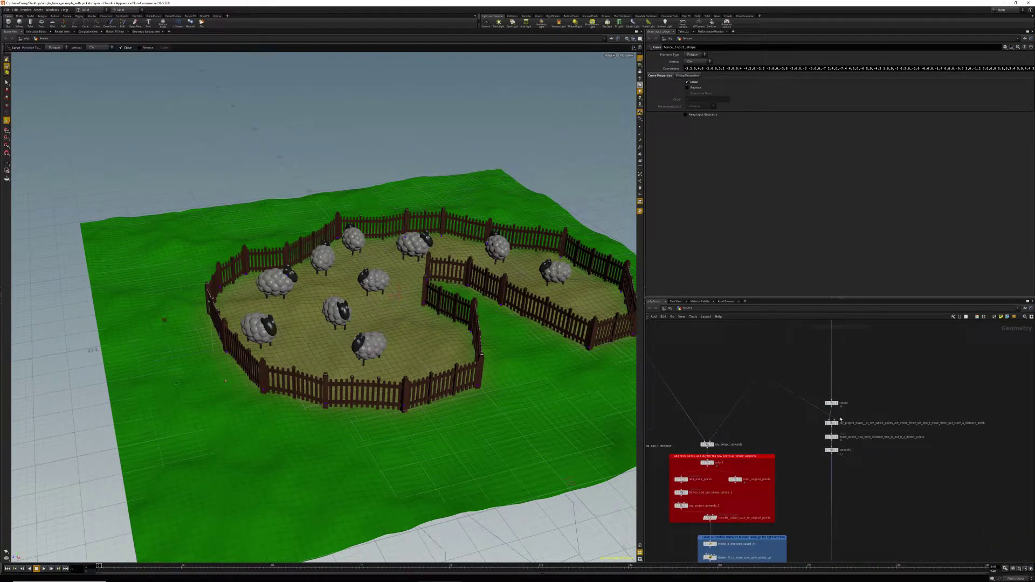
{"action": "middle_click_drag", "start_coordinate": [776, 425], "coordinate": [970, 418]}
{"action": "scroll", "coordinate": [817, 429], "scroll_direction": "up", "scroll_amount": 2}
{"action": "scroll", "coordinate": [785, 396], "scroll_direction": "down", "scroll_amount": 2}
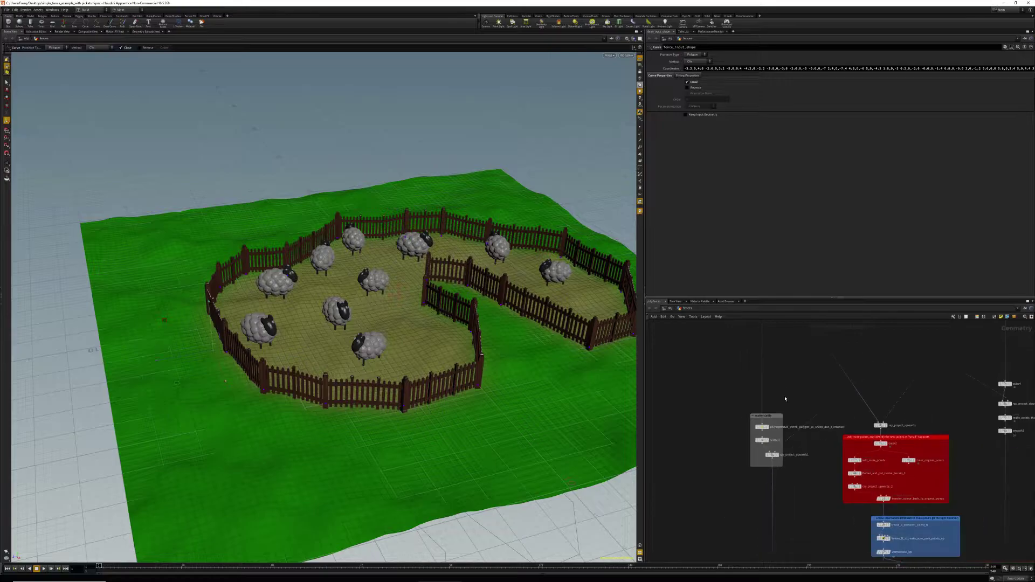
{"action": "middle_click_drag", "start_coordinate": [773, 339], "coordinate": [793, 411]}
{"action": "scroll", "coordinate": [793, 411], "scroll_direction": "up", "scroll_amount": 2}
{"action": "left_click", "coordinate": [778, 400]}
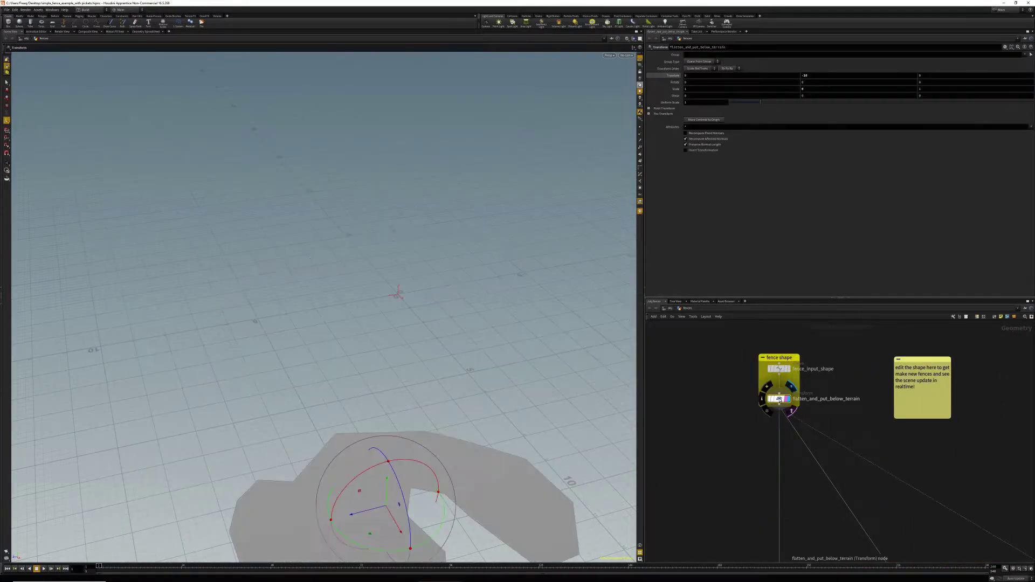
{"action": "middle_click_drag", "start_coordinate": [360, 499], "coordinate": [356, 400], "text": "alt"}
{"action": "left_click_drag", "start_coordinate": [356, 400], "coordinate": [353, 367], "text": "alt"}
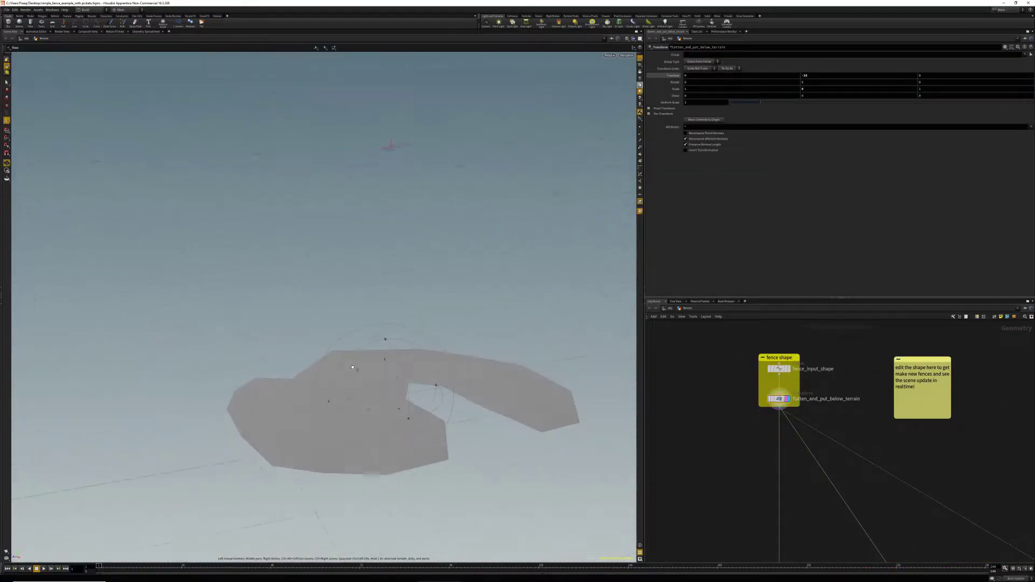
{"action": "key", "text": "Return"}
{"action": "scroll", "coordinate": [777, 450], "scroll_direction": "down", "scroll_amount": 3}
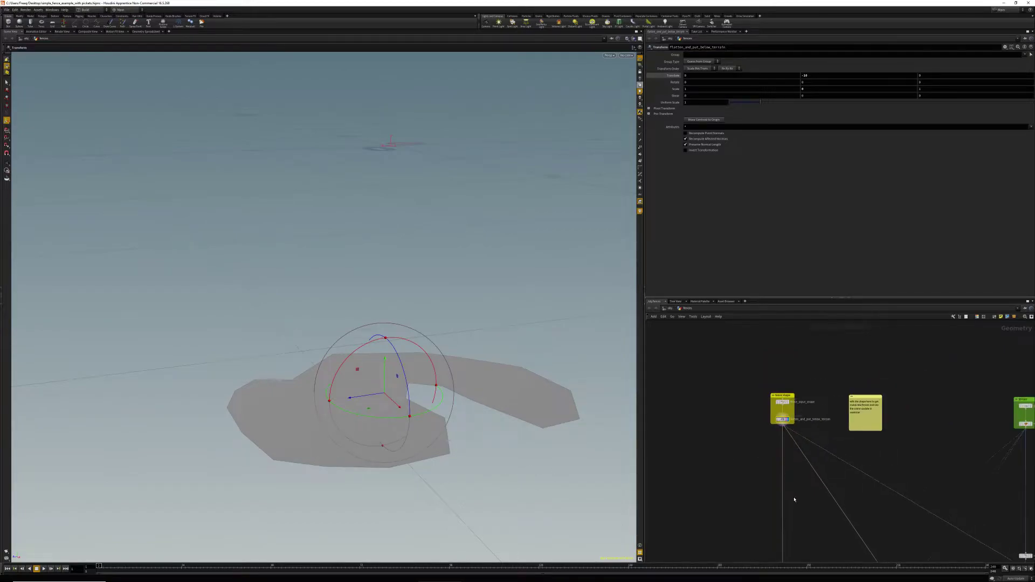
- Display and select the ray_project_upwards node to examine how the flattened fence shape is projected onto the terrain
{"action": "middle_click_drag", "start_coordinate": [794, 499], "coordinate": [670, 456]}
{"action": "middle_click_drag", "start_coordinate": [752, 503], "coordinate": [785, 433]}
{"action": "scroll", "coordinate": [697, 496], "scroll_direction": "up", "scroll_amount": 4}
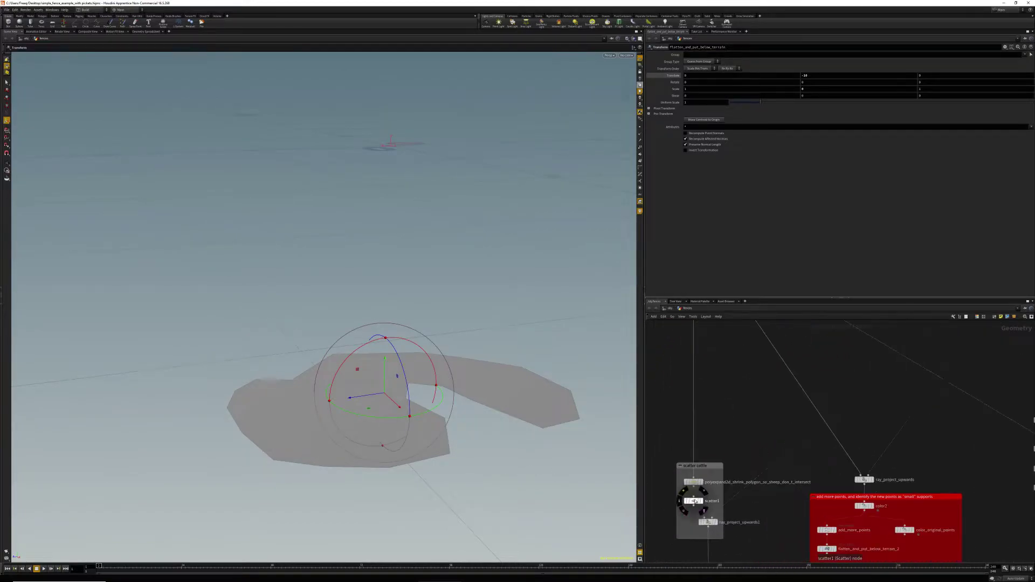
{"action": "mouse_move", "coordinate": [696, 477]}
{"action": "scroll", "coordinate": [842, 493], "scroll_direction": "down", "scroll_amount": 1}
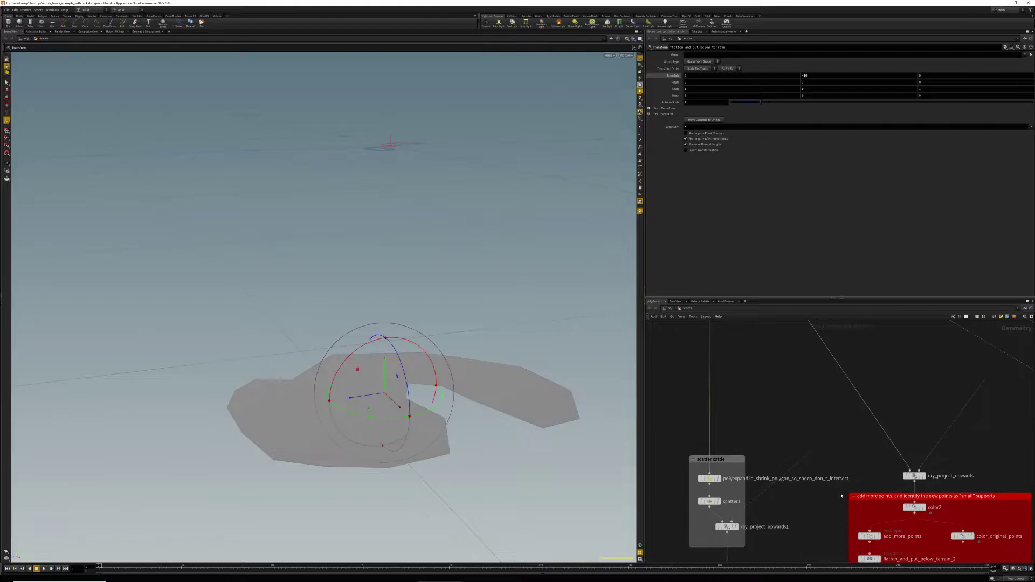
{"action": "middle_click_drag", "start_coordinate": [898, 481], "coordinate": [700, 468]}
{"action": "scroll", "coordinate": [733, 467], "scroll_direction": "up", "scroll_amount": 1}
{"action": "left_click", "coordinate": [726, 466]}
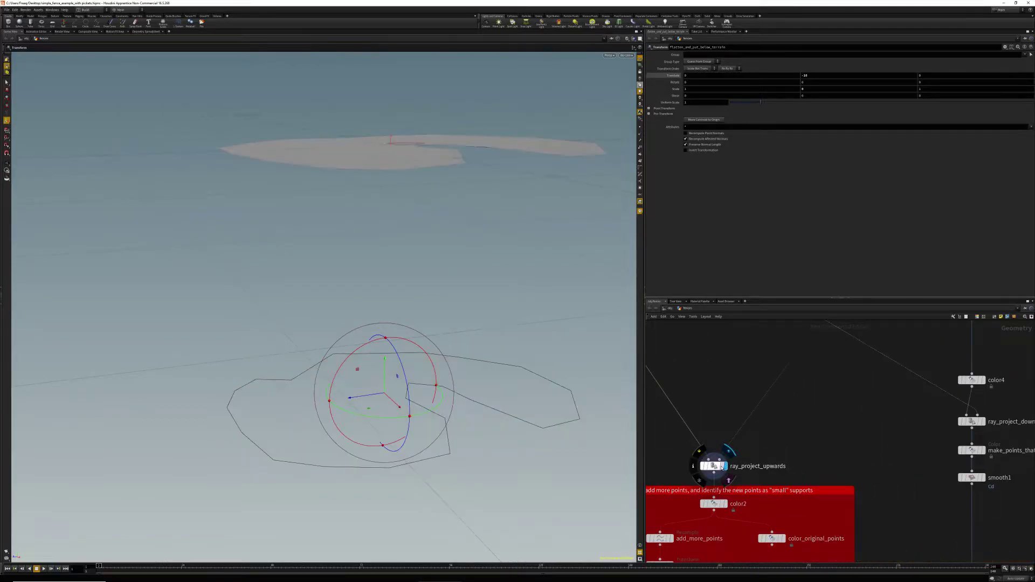
{"action": "left_click", "coordinate": [714, 466]}
{"action": "left_click_drag", "start_coordinate": [433, 328], "coordinate": [444, 400], "text": "alt"}
- Raise the Height of the mountain1 node in the terrain group to about 7.1
{"action": "scroll", "coordinate": [806, 402], "scroll_direction": "down", "scroll_amount": 3}
{"action": "middle_click_drag", "start_coordinate": [807, 403], "coordinate": [758, 528]}
{"action": "scroll", "coordinate": [853, 360], "scroll_direction": "up", "scroll_amount": 2}
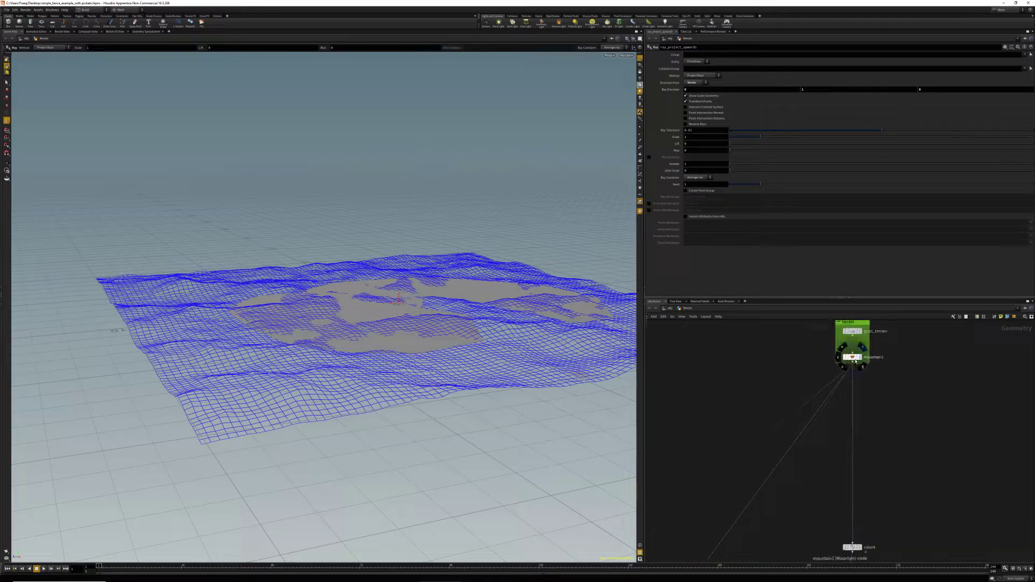
{"action": "left_click", "coordinate": [853, 361]}
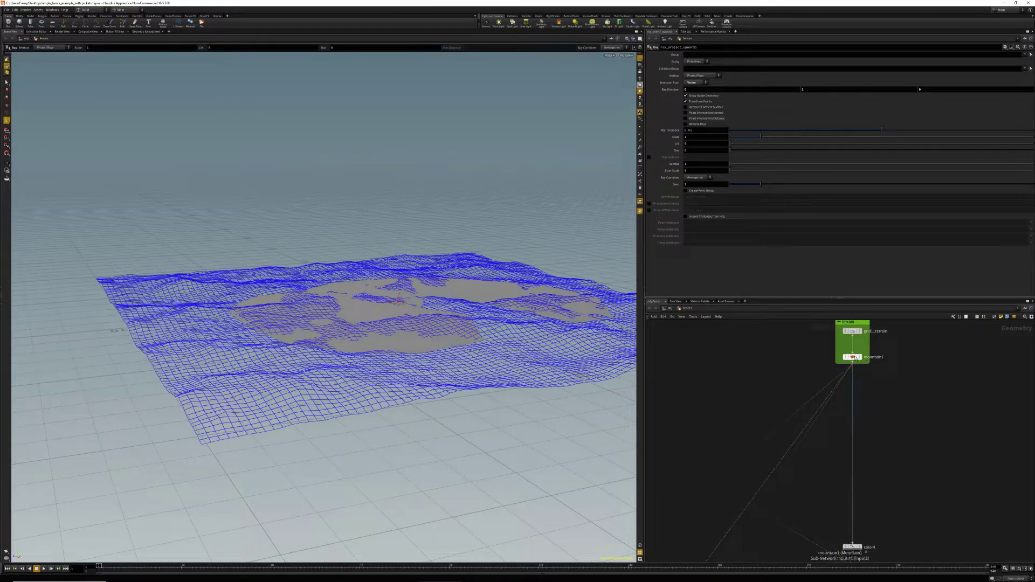
{"action": "left_click", "coordinate": [854, 357]}
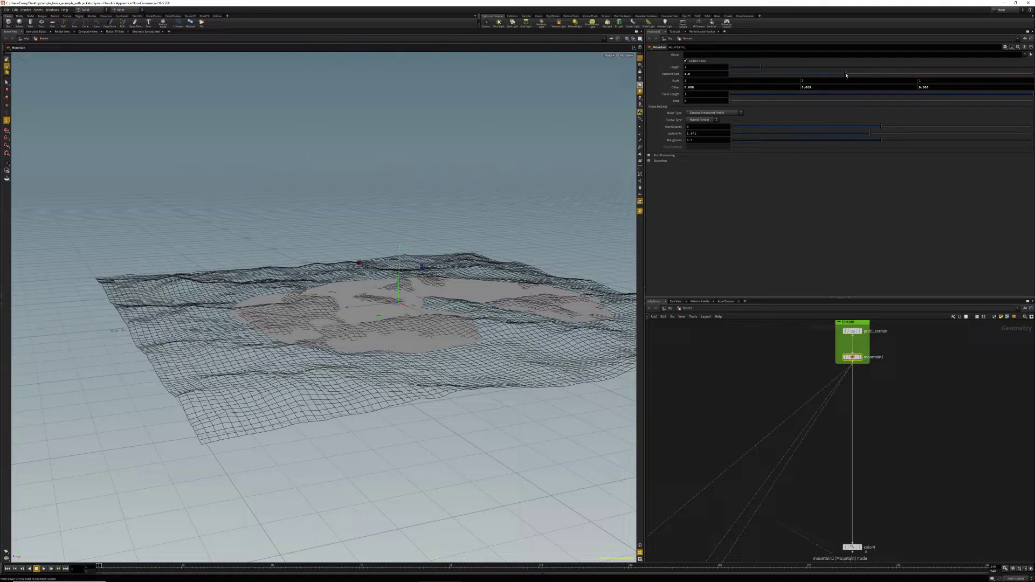
{"action": "left_click_drag", "start_coordinate": [779, 72], "coordinate": [946, 93]}
{"action": "left_click_drag", "start_coordinate": [436, 287], "coordinate": [414, 307], "text": "alt"}
- Display the output1 node at the end of the network and inspect the complete scene on the taller terrain
{"action": "scroll", "coordinate": [802, 407], "scroll_direction": "down", "scroll_amount": 7}
{"action": "scroll", "coordinate": [801, 446], "scroll_direction": "up", "scroll_amount": 5}
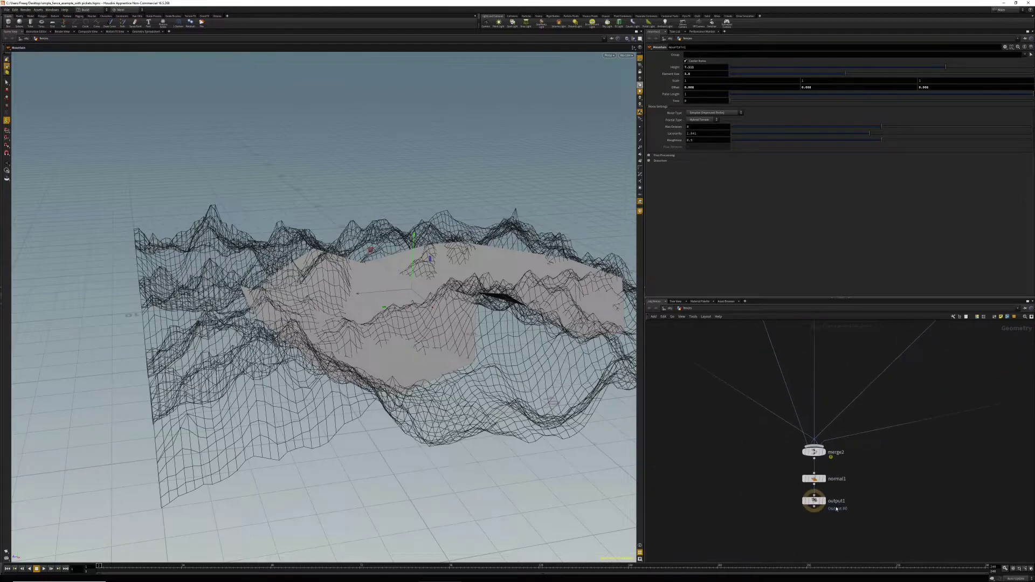
{"action": "left_click", "coordinate": [820, 500]}
{"action": "left_click", "coordinate": [810, 501]}
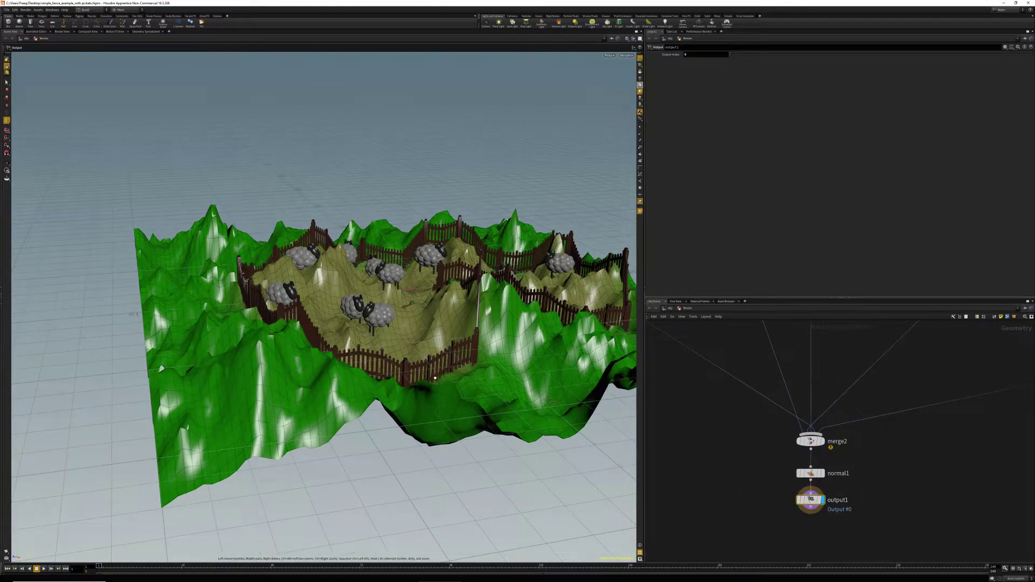
{"action": "left_click_drag", "start_coordinate": [442, 356], "coordinate": [459, 372], "text": "alt"}
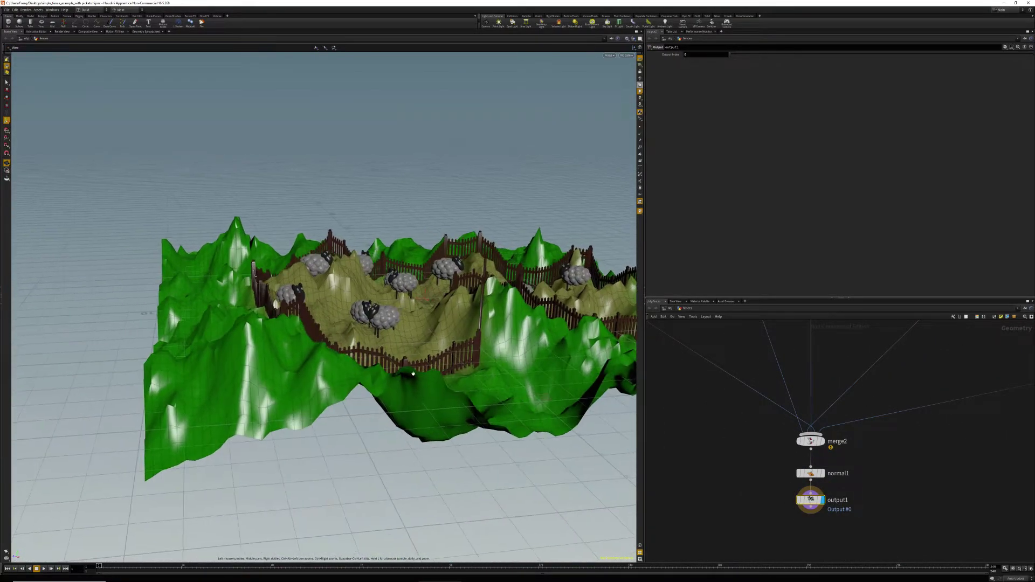
- Return to the mountain1 node in the terrain group and restore its Height to 1
{"action": "scroll", "coordinate": [872, 406], "scroll_direction": "down", "scroll_amount": 4}
{"action": "middle_click_drag", "start_coordinate": [872, 406], "coordinate": [808, 527]}
{"action": "middle_click_drag", "start_coordinate": [803, 379], "coordinate": [813, 483]}
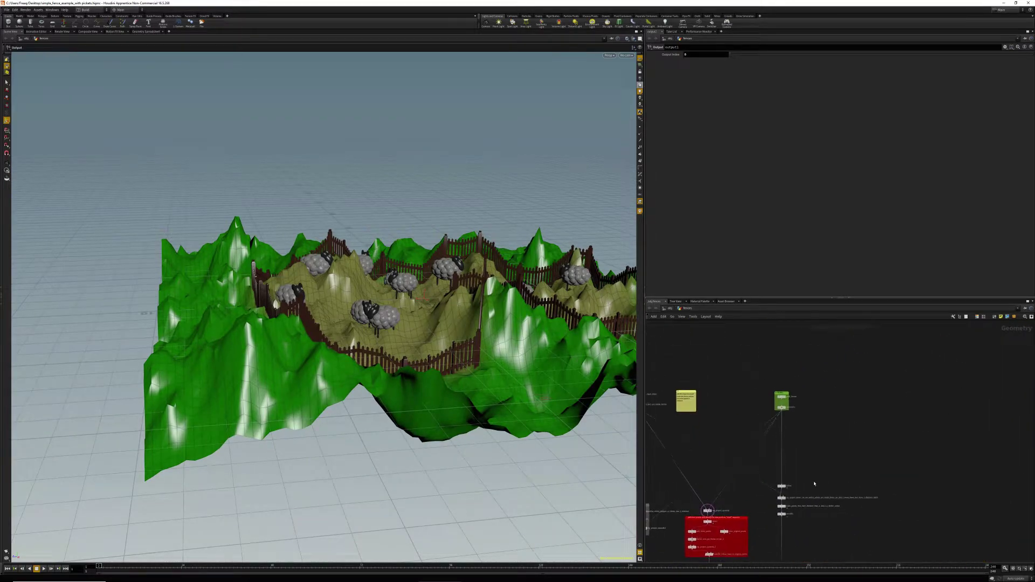
{"action": "scroll", "coordinate": [783, 403], "scroll_direction": "up", "scroll_amount": 5}
{"action": "left_click", "coordinate": [784, 401]}
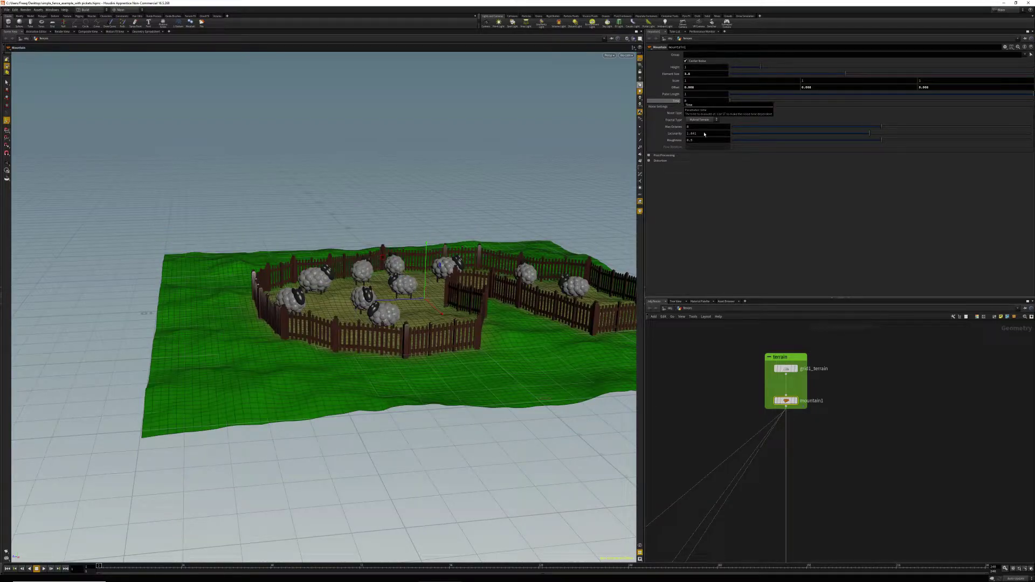
{"action": "left_click_drag", "start_coordinate": [404, 354], "coordinate": [446, 358], "text": "alt"}
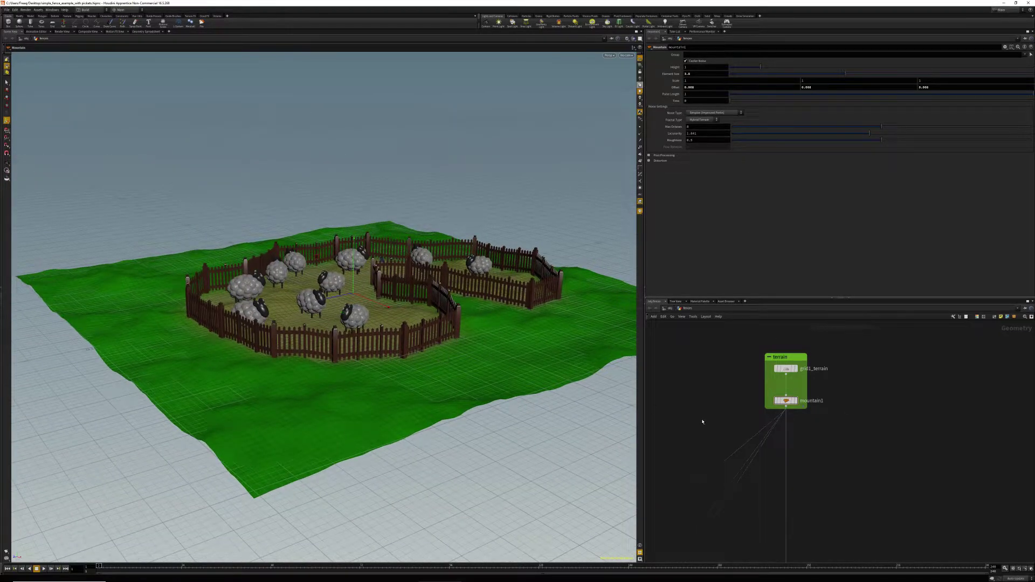
- Display the ray_project_upwards node again to show the fence shape projected onto the terrain
{"action": "scroll", "coordinate": [708, 423], "scroll_direction": "down", "scroll_amount": 8}
{"action": "middle_click_drag", "start_coordinate": [731, 461], "coordinate": [839, 397]}
{"action": "scroll", "coordinate": [796, 429], "scroll_direction": "up", "scroll_amount": 8}
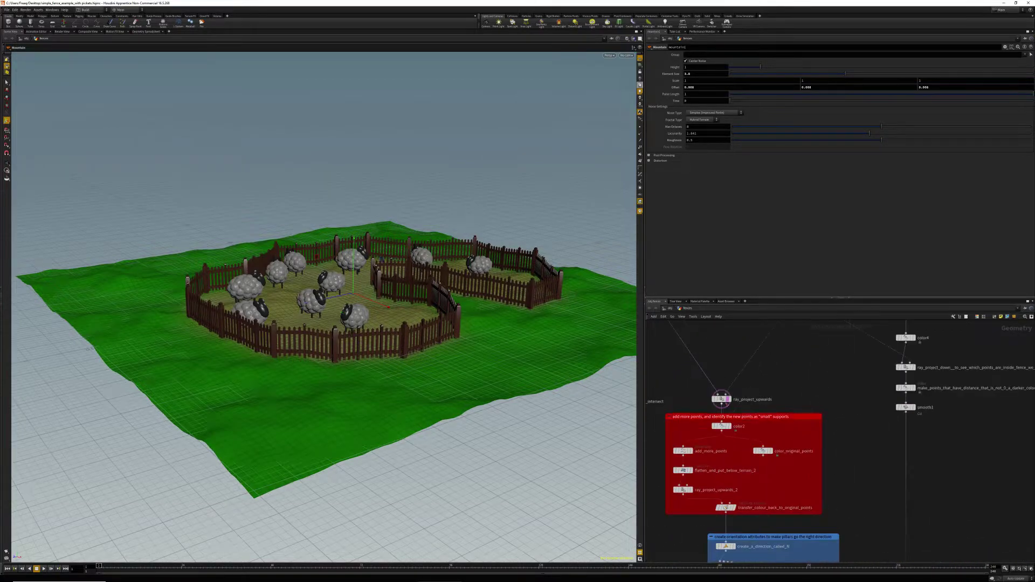
{"action": "left_click", "coordinate": [719, 397]}
{"action": "scroll", "coordinate": [718, 397], "scroll_direction": "down", "scroll_amount": 3}
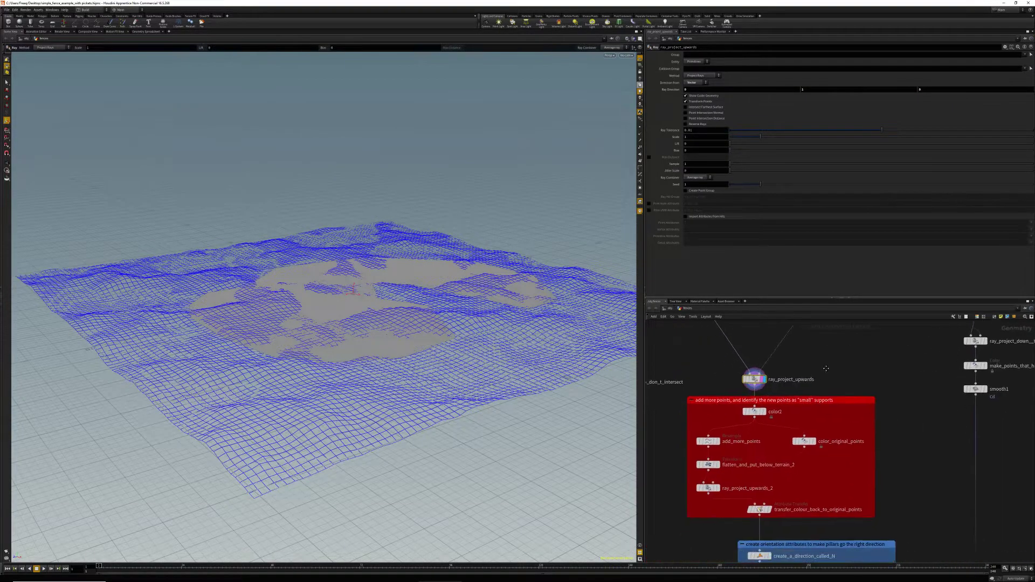
- Display and select the color2 node in the red group, and look over the nodes that follow it
{"action": "middle_click_drag", "start_coordinate": [765, 412], "coordinate": [765, 355]}
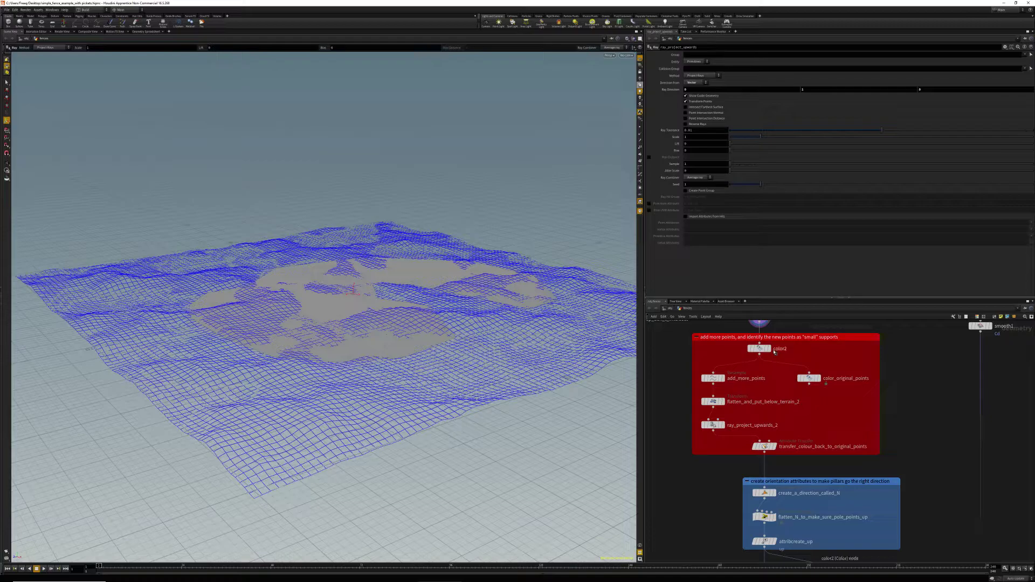
{"action": "left_click", "coordinate": [771, 337]}
{"action": "left_click", "coordinate": [762, 349]}
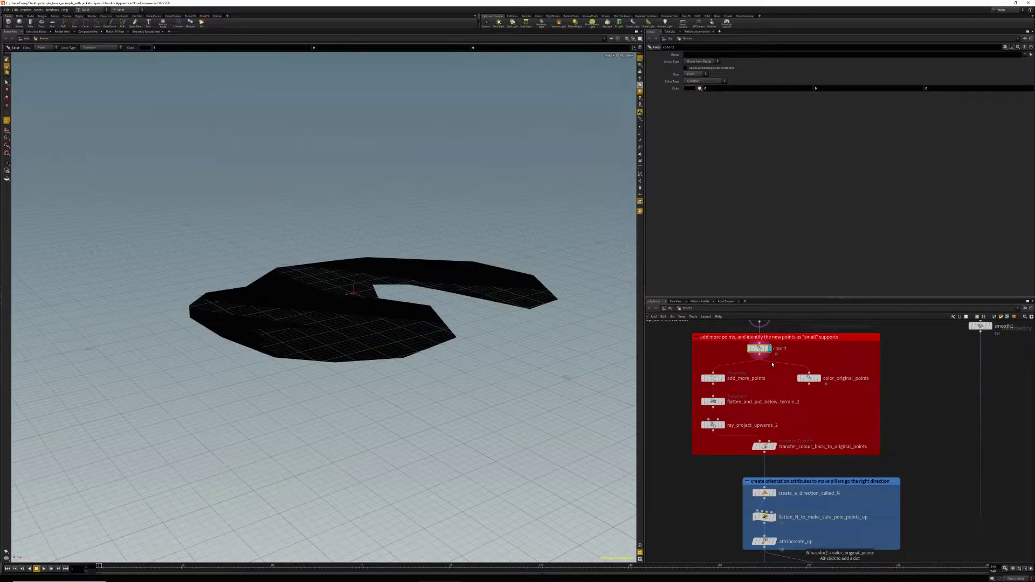
{"action": "middle_click_drag", "start_coordinate": [897, 354], "coordinate": [831, 418]}
{"action": "scroll", "coordinate": [875, 420], "scroll_direction": "down", "scroll_amount": 3}
{"action": "middle_click_drag", "start_coordinate": [845, 454], "coordinate": [843, 411]}
{"action": "scroll", "coordinate": [757, 435], "scroll_direction": "up", "scroll_amount": 3}
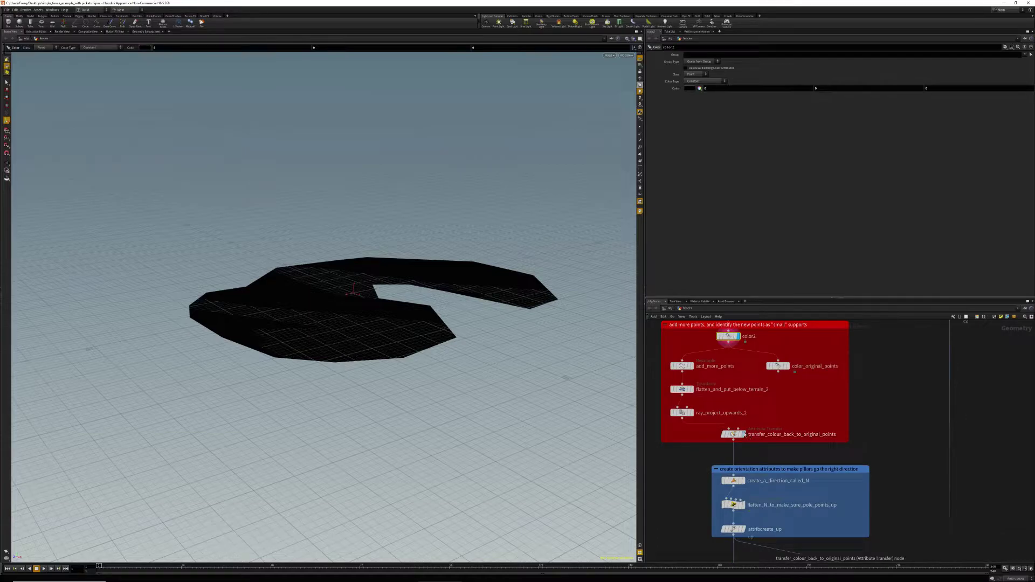
- Display the color_original_points result, followed by the add_more_points resample node, and examine the fence shape up close
{"action": "left_click", "coordinate": [787, 366]}
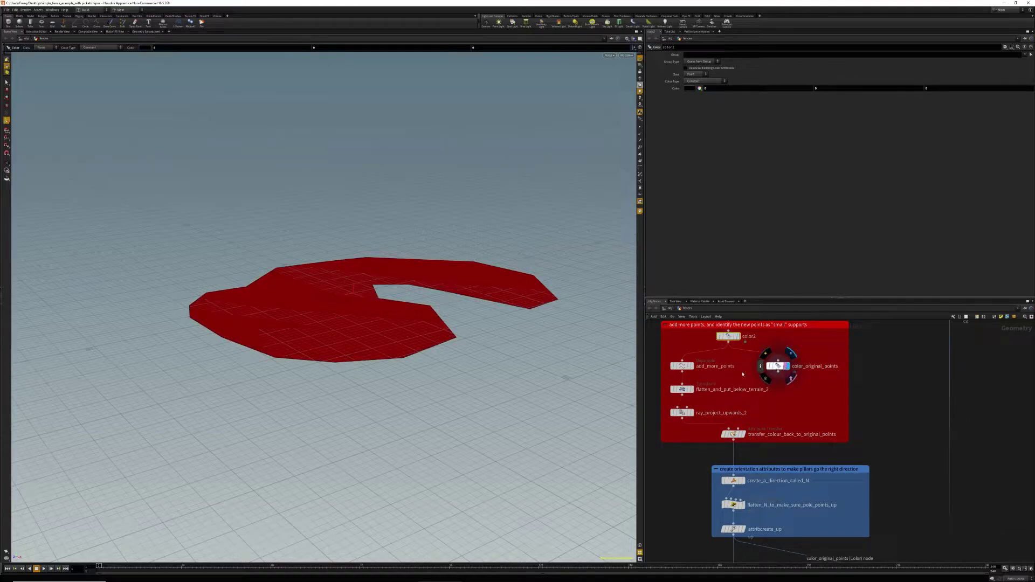
{"action": "left_click", "coordinate": [692, 366]}
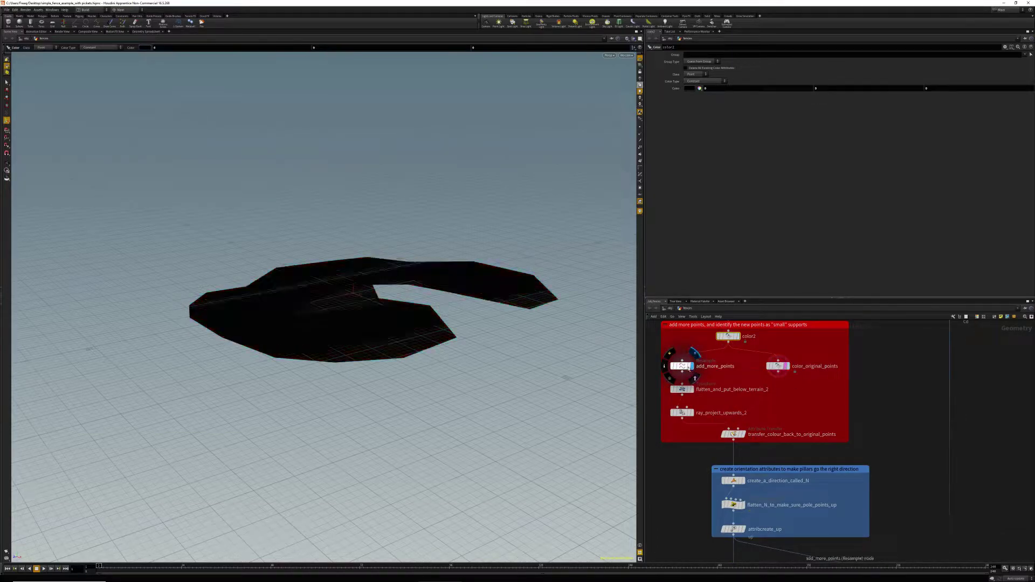
{"action": "left_click", "coordinate": [682, 366]}
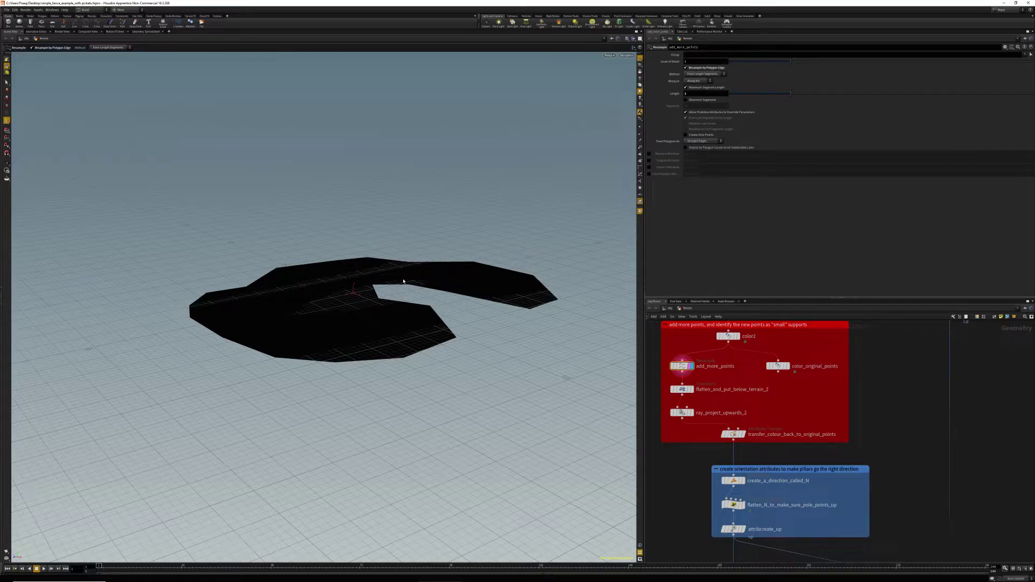
{"action": "right_click_drag", "start_coordinate": [404, 281], "coordinate": [650, 297]}
{"action": "left_click_drag", "start_coordinate": [492, 294], "coordinate": [489, 337]}
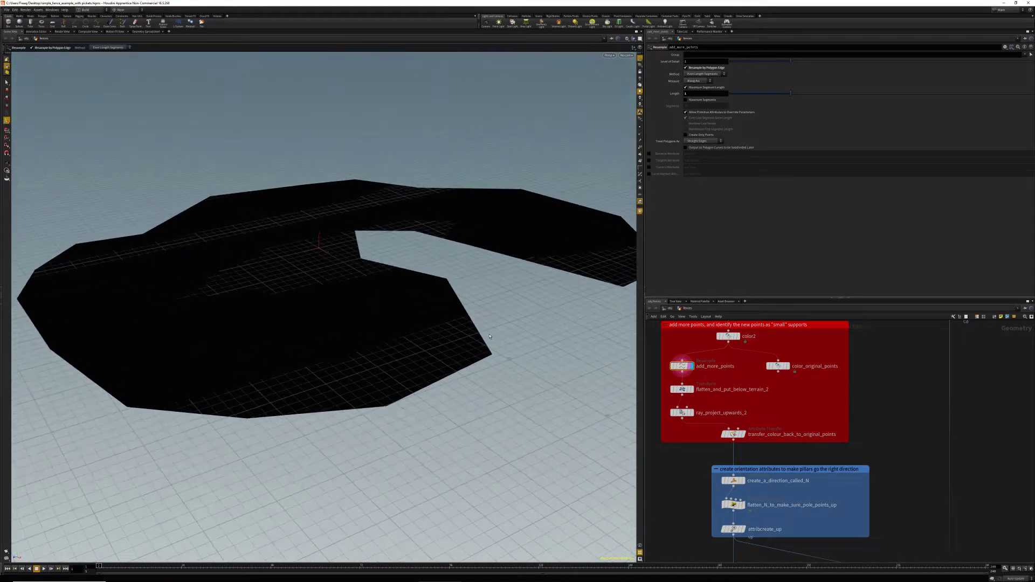
- Switch the viewport to wireframe and use the Select tool to show and box-select points along the resampled fence outline
{"action": "key", "text": "w"}
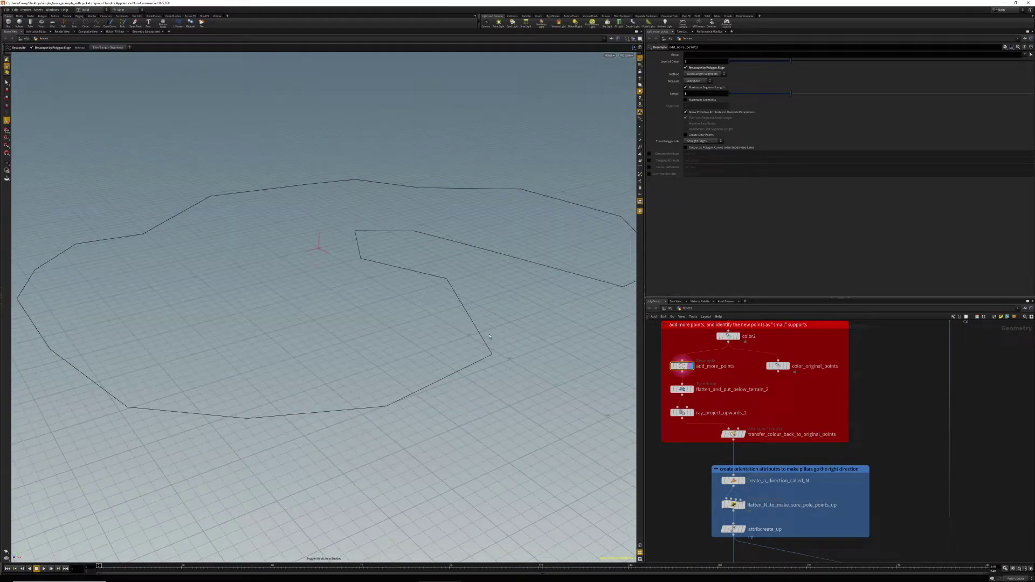
{"action": "left_click", "coordinate": [7, 82]}
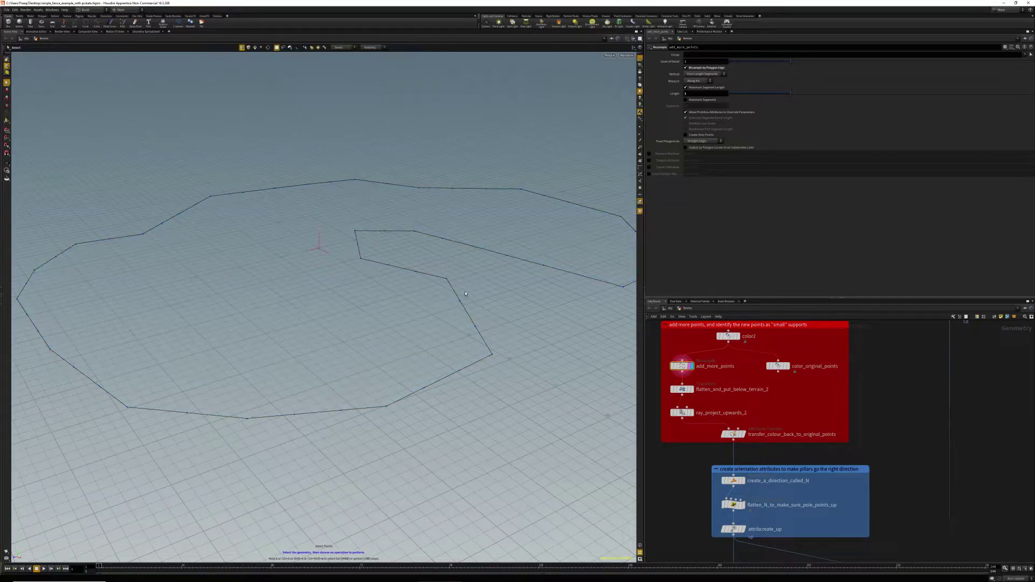
{"action": "left_click_drag", "start_coordinate": [475, 287], "coordinate": [447, 350]}
{"action": "left_click_drag", "start_coordinate": [496, 303], "coordinate": [441, 354]}
{"action": "left_click_drag", "start_coordinate": [493, 288], "coordinate": [373, 419]}
{"action": "mouse_move", "coordinate": [694, 417]}
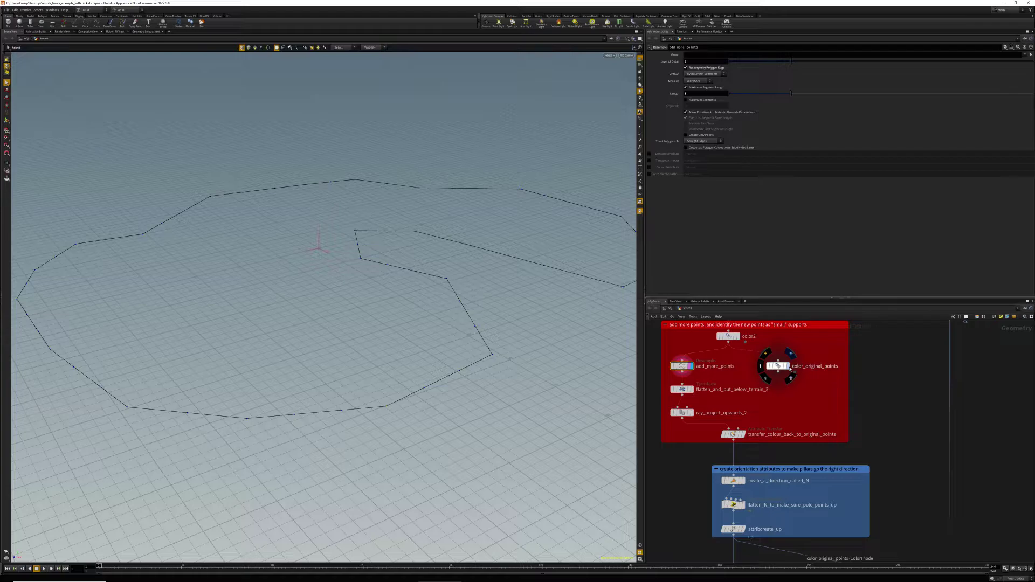
- Display and select the transfer_colour_back_to_original_points node to examine the point colours along the fence outline
{"action": "left_click", "coordinate": [741, 434]}
{"action": "left_click", "coordinate": [734, 434]}
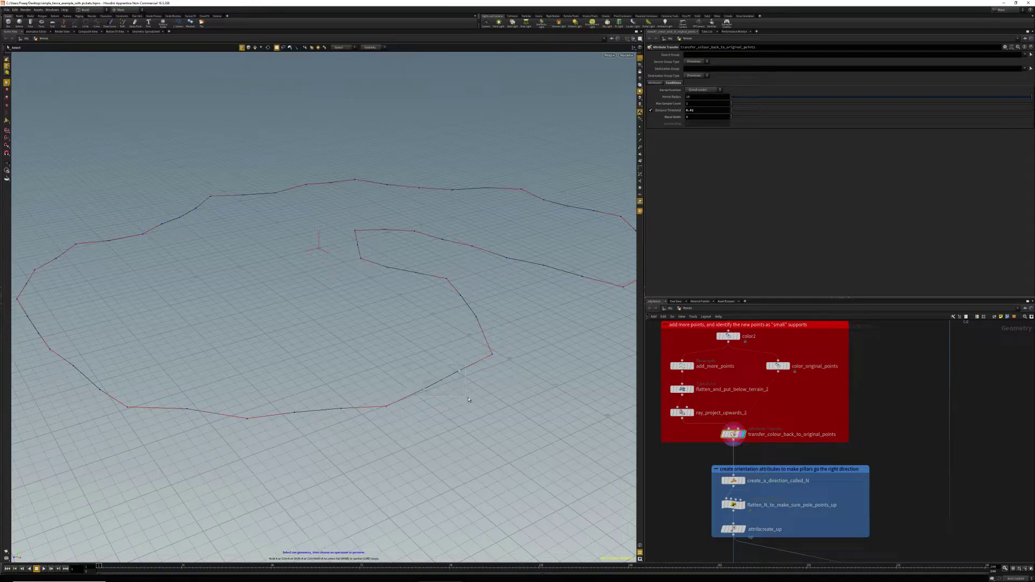
{"action": "mouse_move", "coordinate": [436, 361]}
{"action": "left_mouse_down", "text": "alt"}
{"action": "mouse_move", "coordinate": [458, 317]}
{"action": "mouse_move", "coordinate": [455, 356]}
{"action": "left_mouse_up", "text": "alt"}
{"action": "scroll", "coordinate": [804, 421], "scroll_direction": "down", "scroll_amount": 1}
{"action": "middle_click_drag", "start_coordinate": [822, 445], "coordinate": [806, 361]}
{"action": "scroll", "coordinate": [743, 408], "scroll_direction": "up", "scroll_amount": 1}
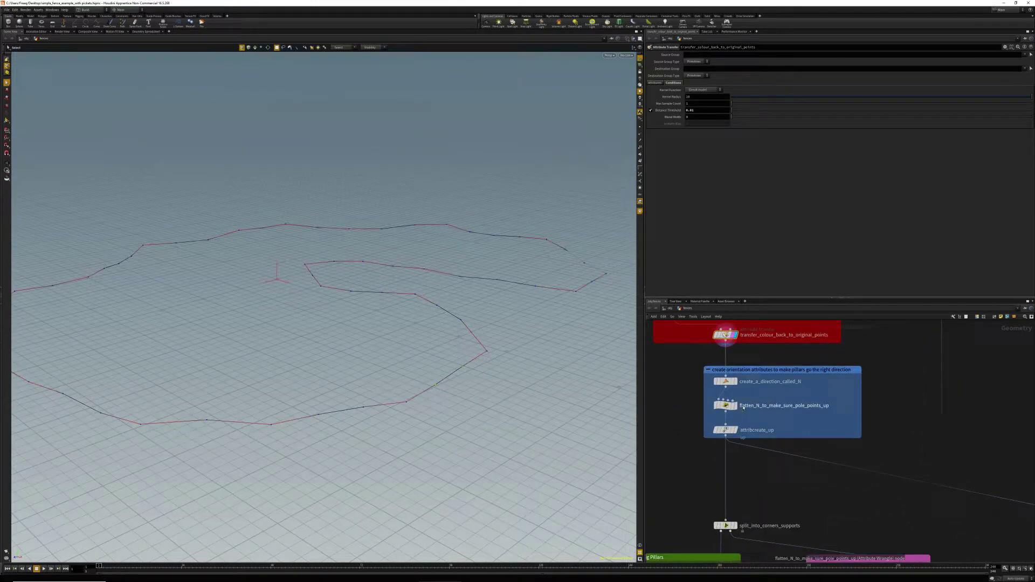
- Inspect the create_a_direction_called_N and flatten_N_to_make_sure_pole_points_up nodes in the blue orientation attributes group
{"action": "left_click", "coordinate": [726, 381]}
{"action": "scroll", "coordinate": [776, 412], "scroll_direction": "down", "scroll_amount": 3}
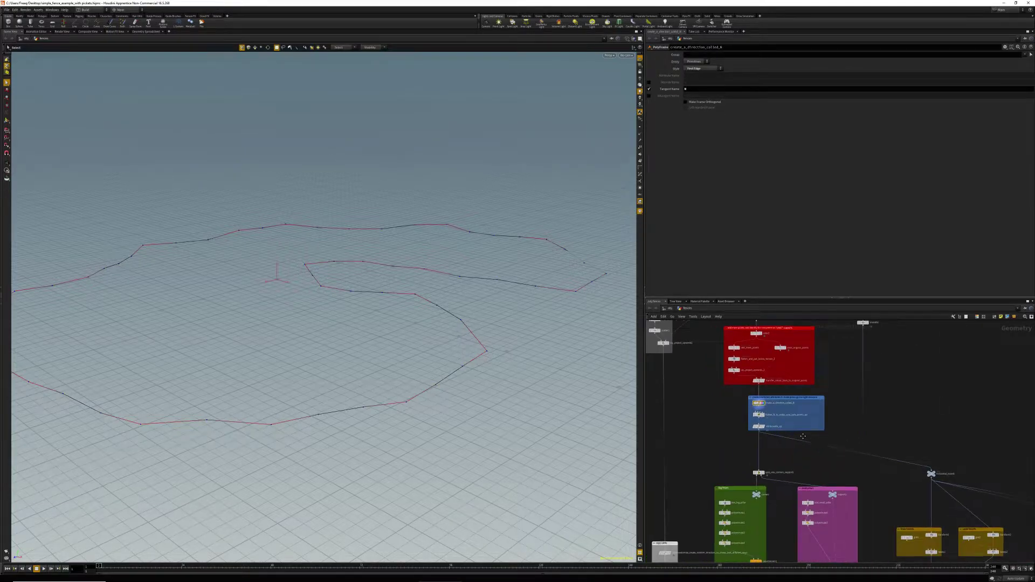
{"action": "middle_click_drag", "start_coordinate": [777, 424], "coordinate": [756, 414]}
{"action": "left_click_drag", "start_coordinate": [520, 351], "coordinate": [489, 372], "text": "alt"}
{"action": "scroll", "coordinate": [733, 390], "scroll_direction": "up", "scroll_amount": 3}
{"action": "scroll", "coordinate": [738, 394], "scroll_direction": "up", "scroll_amount": 2}
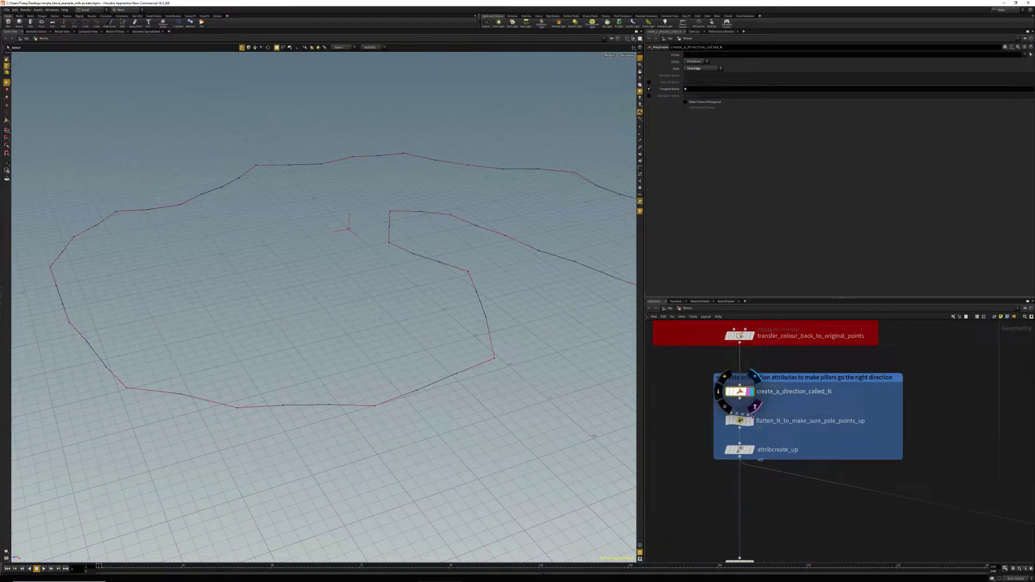
{"action": "mouse_move", "coordinate": [758, 428]}
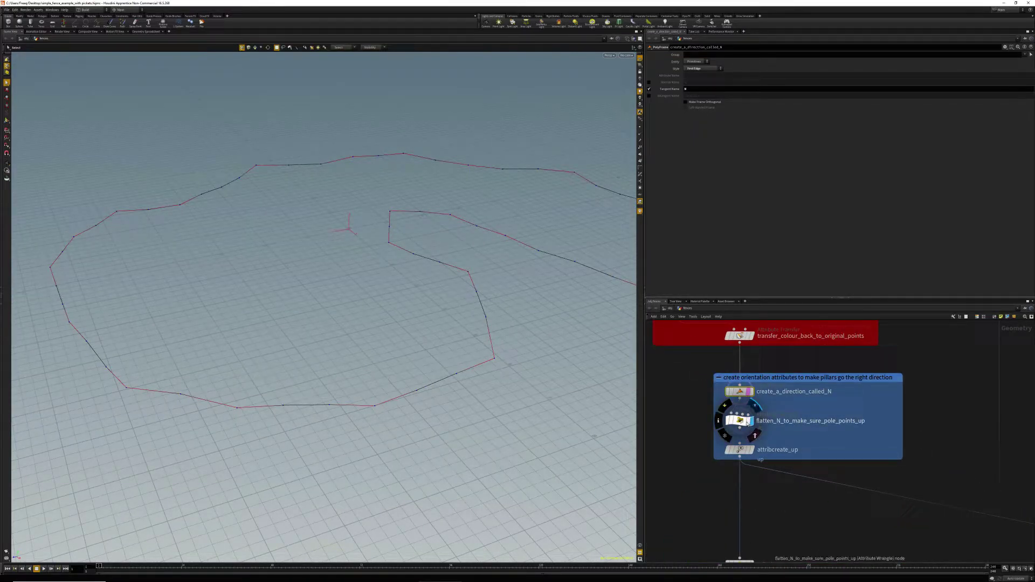
{"action": "left_click", "coordinate": [743, 422]}
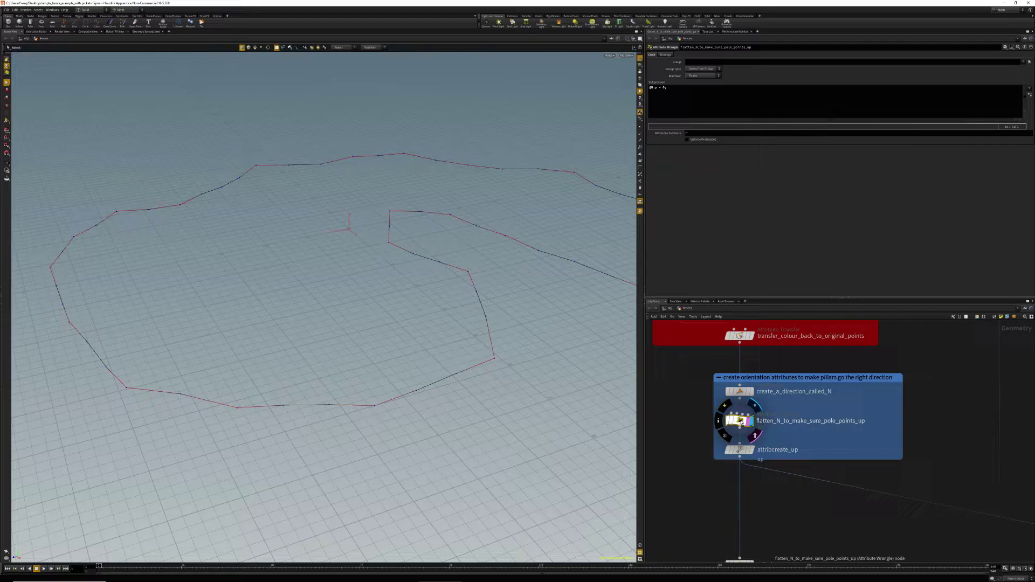
- Inspect the parameters of the create_a_direction_called_N node and the attribcreate_up node in the blue orientation attributes group
{"action": "left_click", "coordinate": [740, 391]}
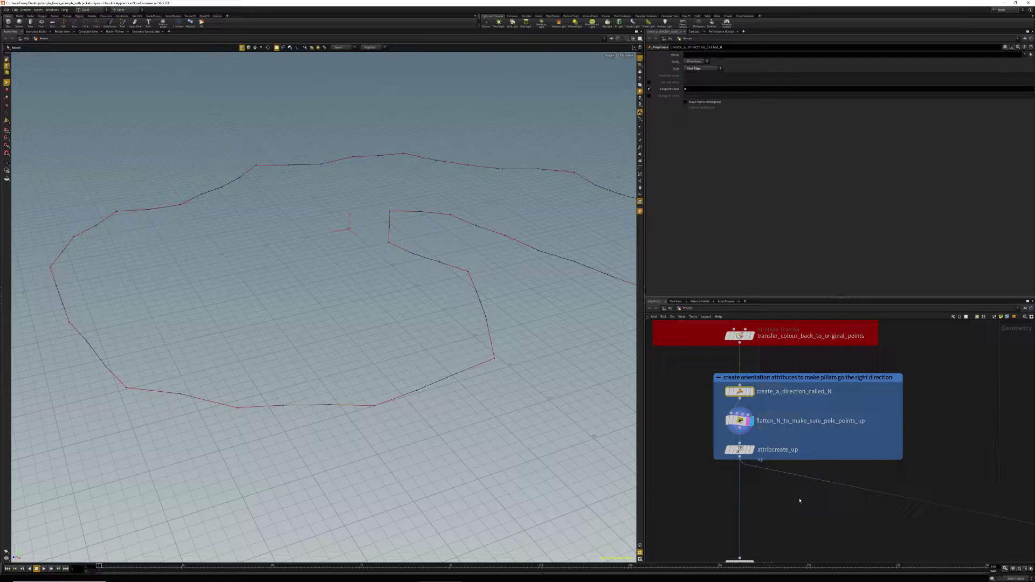
{"action": "left_click", "coordinate": [741, 450]}
{"action": "scroll", "coordinate": [813, 389], "scroll_direction": "down", "scroll_amount": 3}
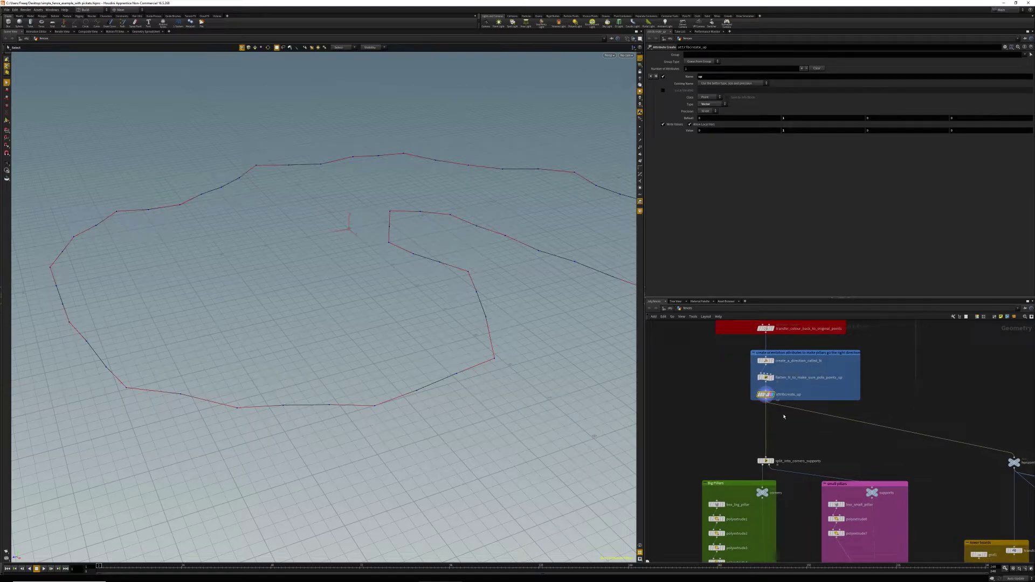
- Display the split_into_corners_supports node, followed by its corners and supports outputs, to compare the two sets of fence points
{"action": "middle_click_drag", "start_coordinate": [795, 464], "coordinate": [790, 401]}
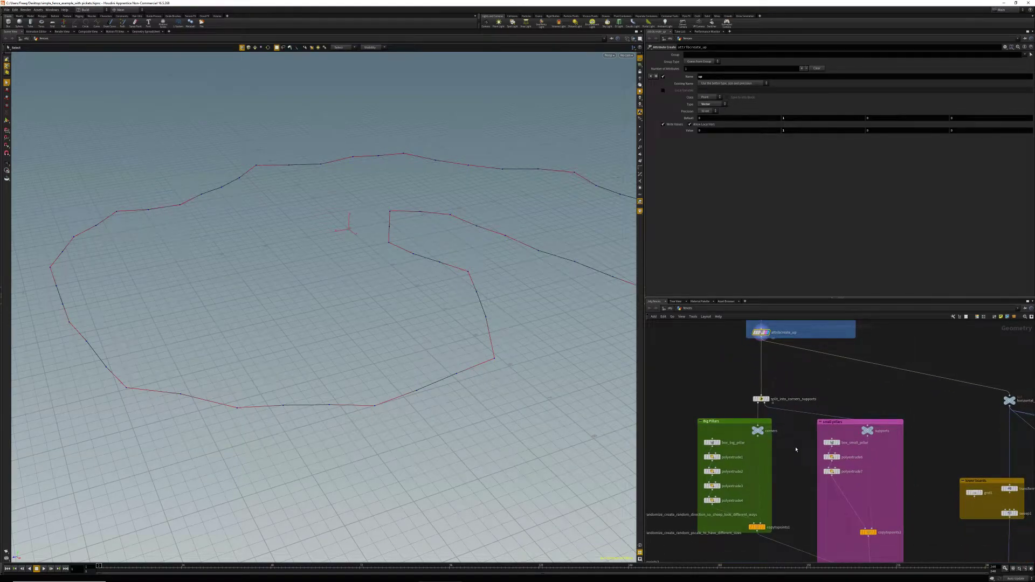
{"action": "middle_click_drag", "start_coordinate": [796, 449], "coordinate": [792, 413]}
{"action": "scroll", "coordinate": [769, 378], "scroll_direction": "up", "scroll_amount": 2}
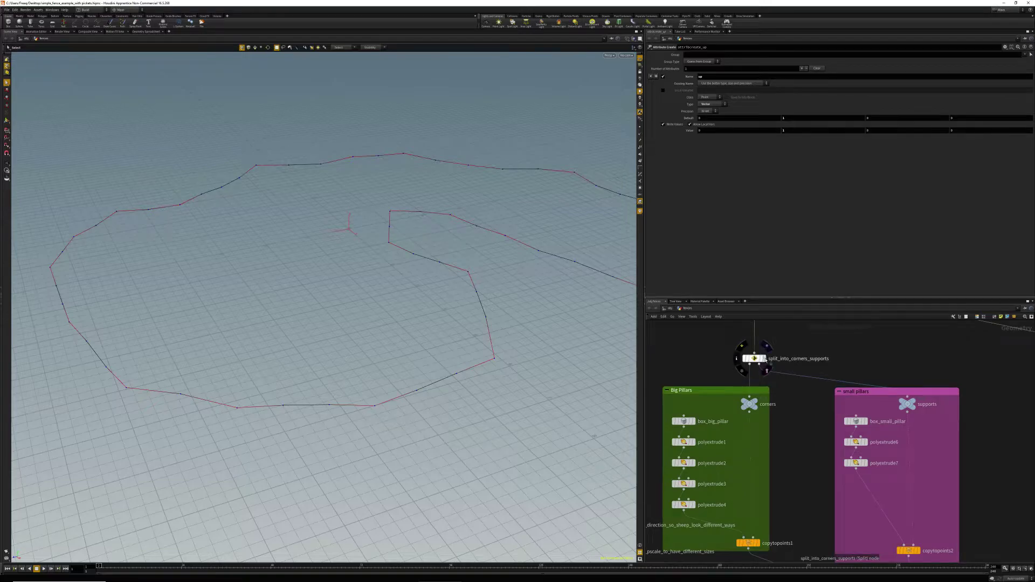
{"action": "left_click", "coordinate": [755, 359]}
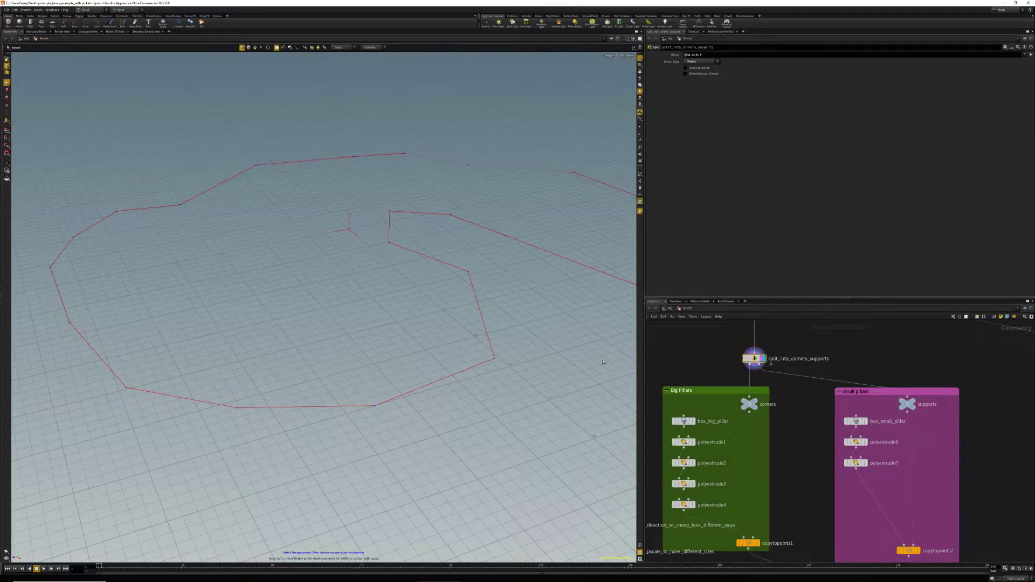
{"action": "left_click", "coordinate": [750, 404]}
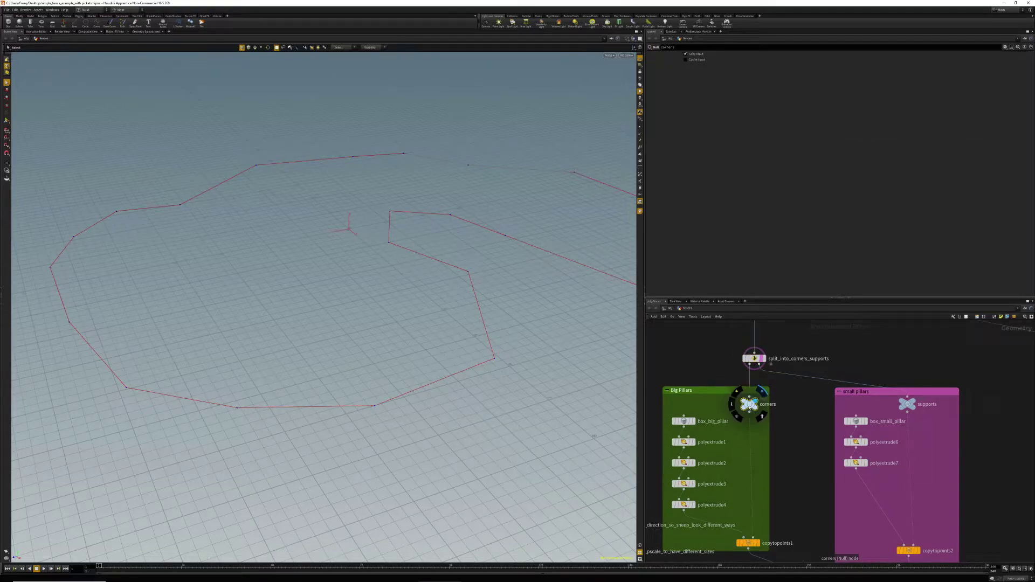
{"action": "left_click", "coordinate": [909, 405]}
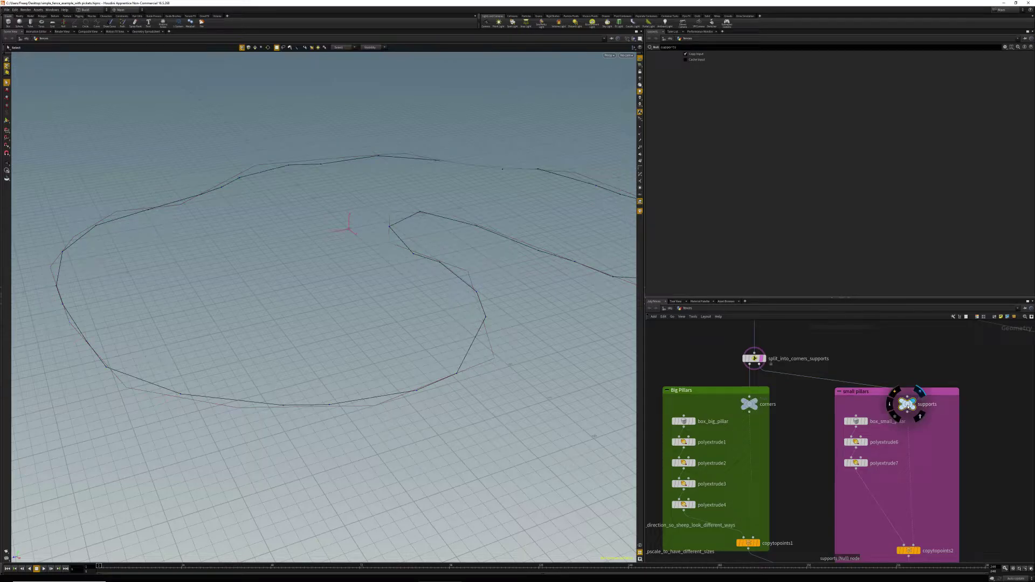
- Display copytopoints1 in the Big Pillars group and copytopoints2 in the small pillars group to view each set of pillars
{"action": "scroll", "coordinate": [787, 416], "scroll_direction": "down", "scroll_amount": 2}
{"action": "middle_click_drag", "start_coordinate": [802, 437], "coordinate": [788, 389]}
{"action": "scroll", "coordinate": [759, 452], "scroll_direction": "up", "scroll_amount": 2}
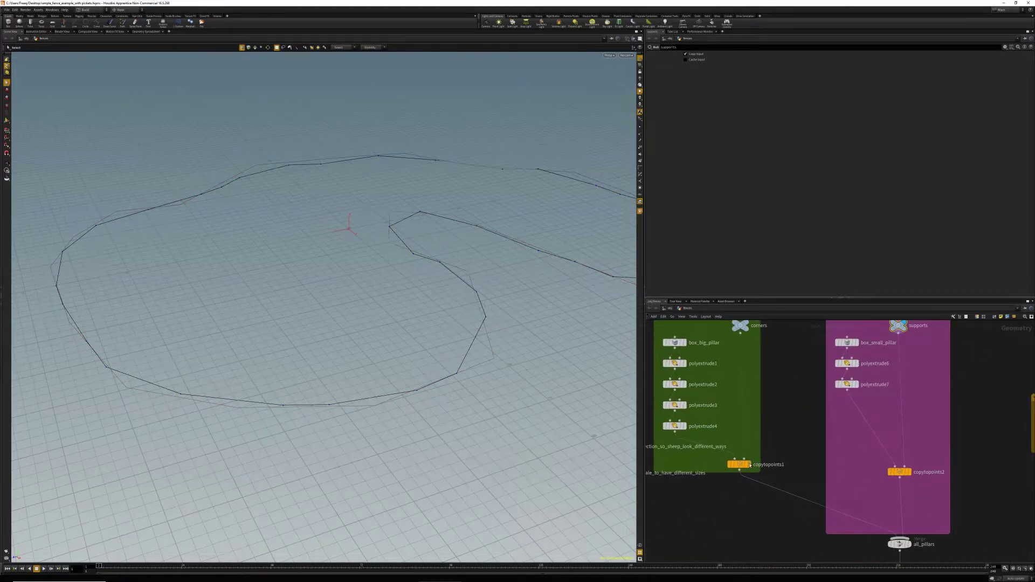
{"action": "left_click", "coordinate": [747, 465]}
{"action": "left_click", "coordinate": [740, 465]}
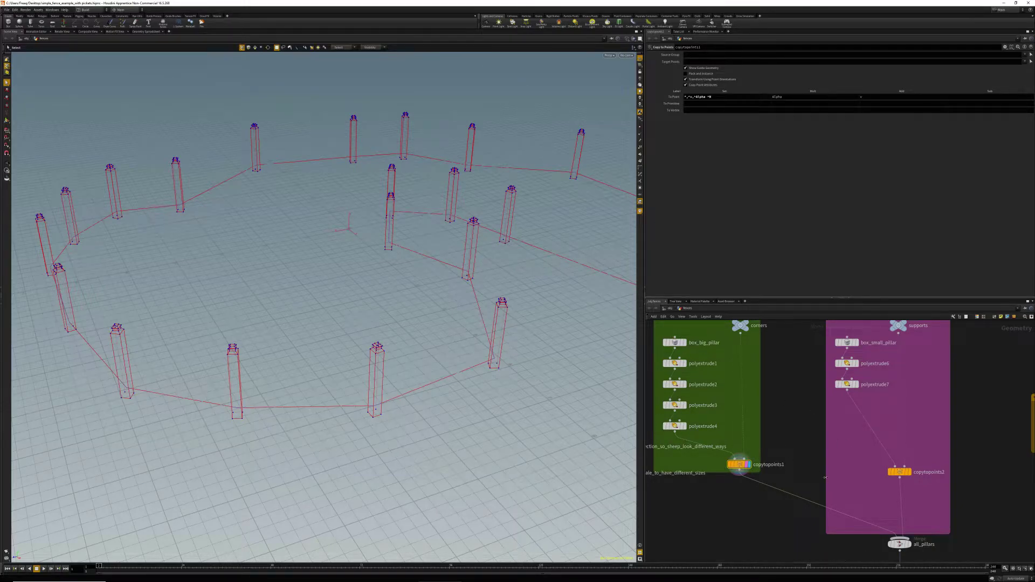
{"action": "middle_click_drag", "start_coordinate": [824, 477], "coordinate": [764, 452]}
{"action": "left_click", "coordinate": [831, 439]}
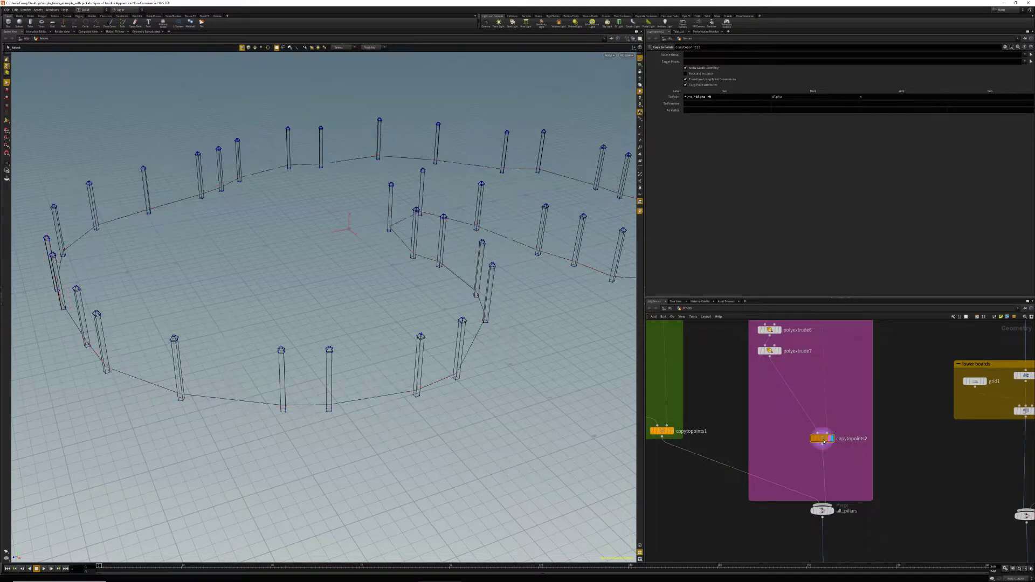
- Display the all_pillars merge node and view the full ring of big and small pillars from farther away
{"action": "left_click", "coordinate": [831, 511]}
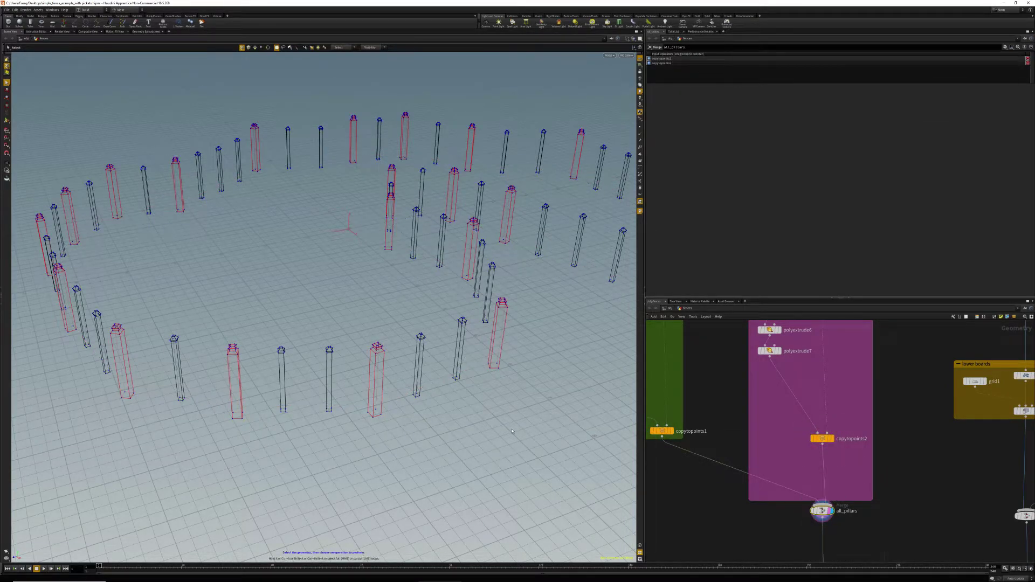
{"action": "left_click_drag", "start_coordinate": [334, 399], "coordinate": [291, 446]}
{"action": "key", "text": "s"}
{"action": "key", "text": "Escape"}
{"action": "left_click_drag", "start_coordinate": [387, 418], "coordinate": [373, 369]}
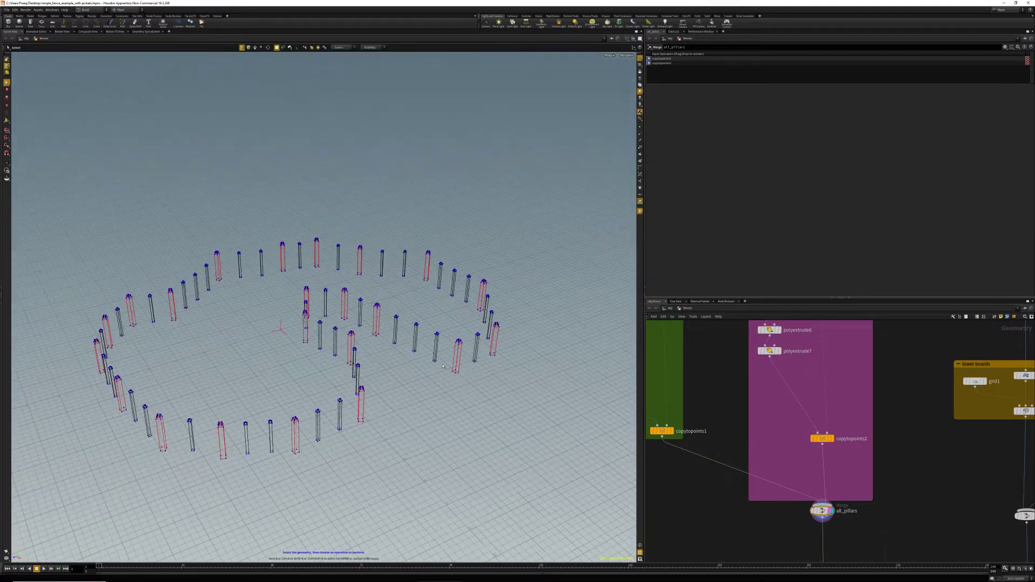
- Go back up the network to display attribcreate_up, and follow its branch to display the horizontal_boards null
{"action": "scroll", "coordinate": [856, 386], "scroll_direction": "down", "scroll_amount": 5}
{"action": "middle_click_drag", "start_coordinate": [781, 390], "coordinate": [847, 484]}
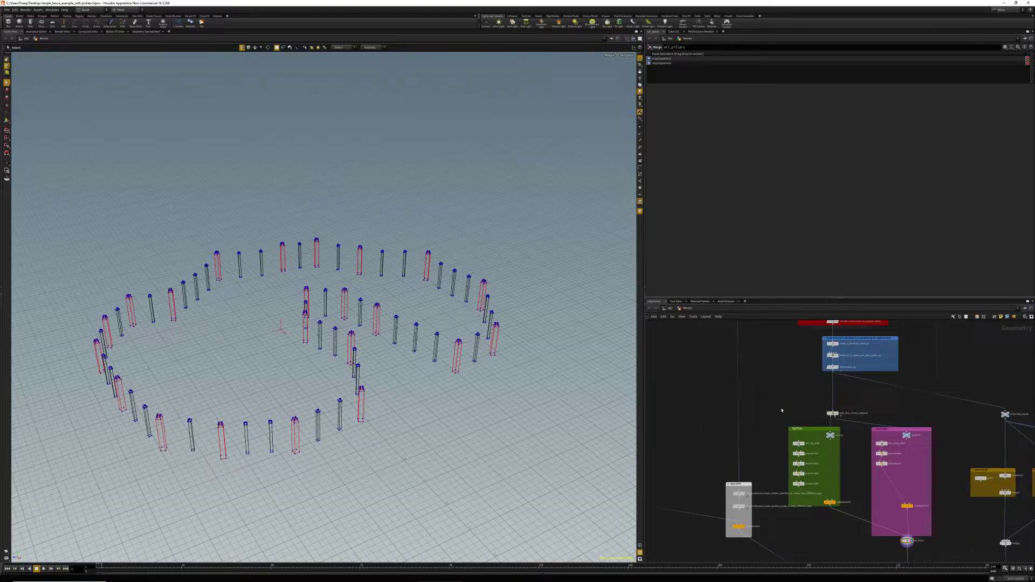
{"action": "middle_click_drag", "start_coordinate": [780, 406], "coordinate": [686, 572]}
{"action": "scroll", "coordinate": [857, 431], "scroll_direction": "up", "scroll_amount": 8}
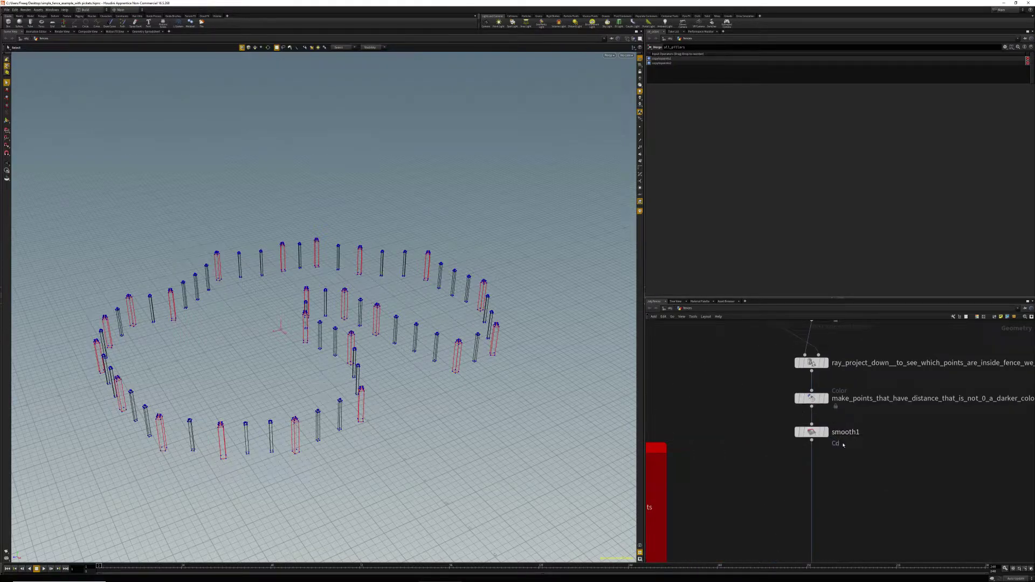
{"action": "scroll", "coordinate": [843, 444], "scroll_direction": "down", "scroll_amount": 5}
{"action": "middle_click_drag", "start_coordinate": [844, 447], "coordinate": [810, 304]}
{"action": "scroll", "coordinate": [868, 380], "scroll_direction": "up", "scroll_amount": 2}
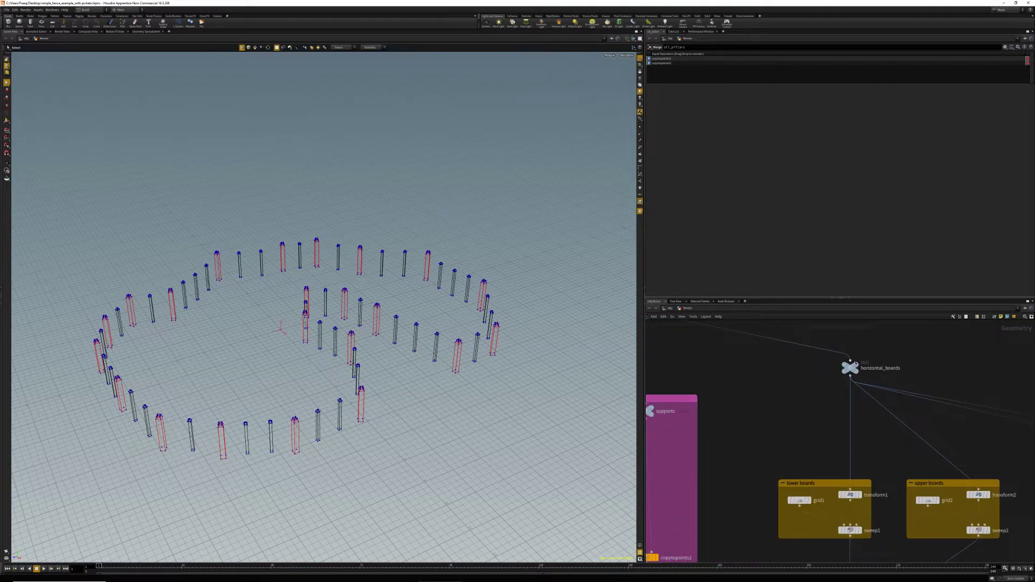
{"action": "scroll", "coordinate": [800, 394], "scroll_direction": "down", "scroll_amount": 3}
{"action": "middle_click_drag", "start_coordinate": [798, 394], "coordinate": [894, 461]}
{"action": "scroll", "coordinate": [753, 402], "scroll_direction": "up", "scroll_amount": 1}
{"action": "scroll", "coordinate": [753, 402], "scroll_direction": "up", "scroll_amount": 1}
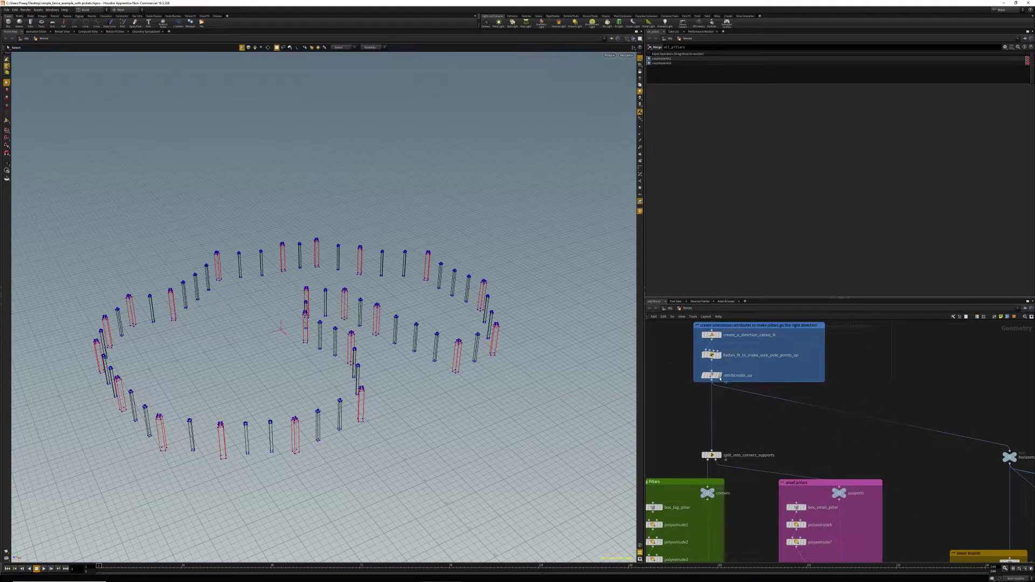
{"action": "left_click", "coordinate": [712, 376]}
{"action": "middle_click_drag", "start_coordinate": [843, 457], "coordinate": [772, 408]}
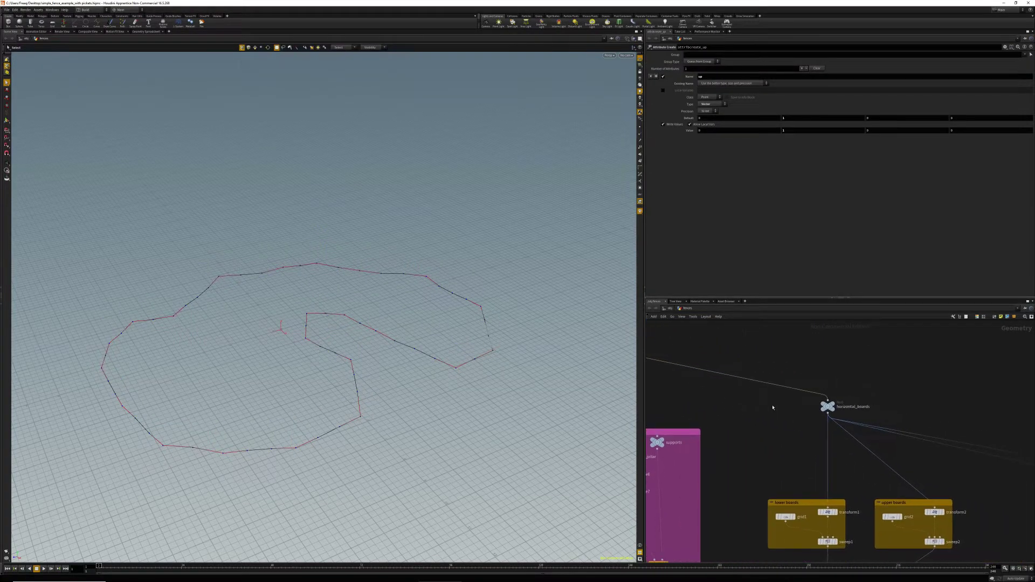
{"action": "left_click", "coordinate": [831, 406]}
- Display the transform1 node in the lower boards group, followed by the sweep1 node, to show the lower boards
{"action": "middle_click_drag", "start_coordinate": [826, 461], "coordinate": [809, 376]}
{"action": "scroll", "coordinate": [841, 471], "scroll_direction": "up", "scroll_amount": 1}
{"action": "scroll", "coordinate": [841, 471], "scroll_direction": "up", "scroll_amount": 1}
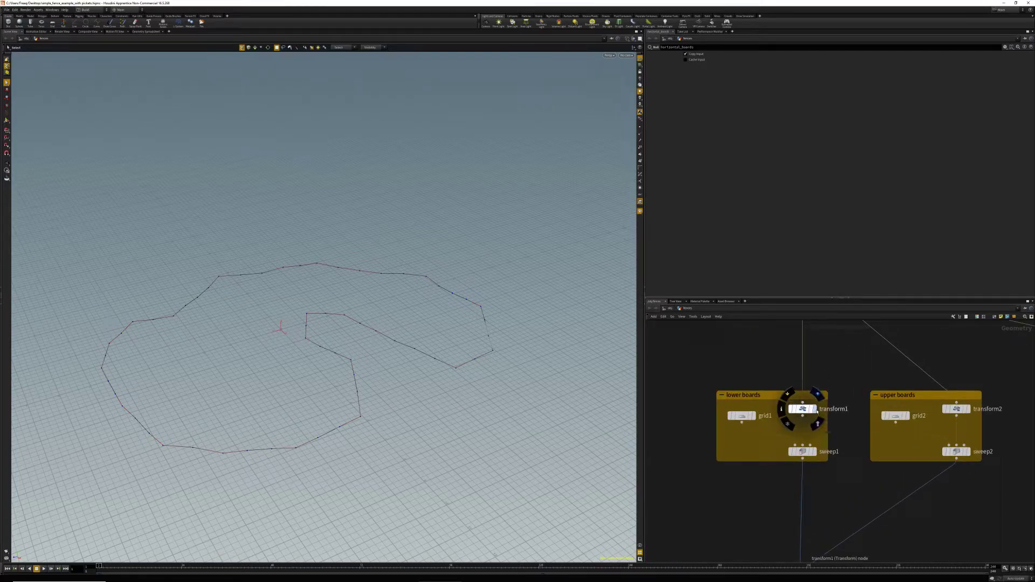
{"action": "left_click", "coordinate": [803, 409]}
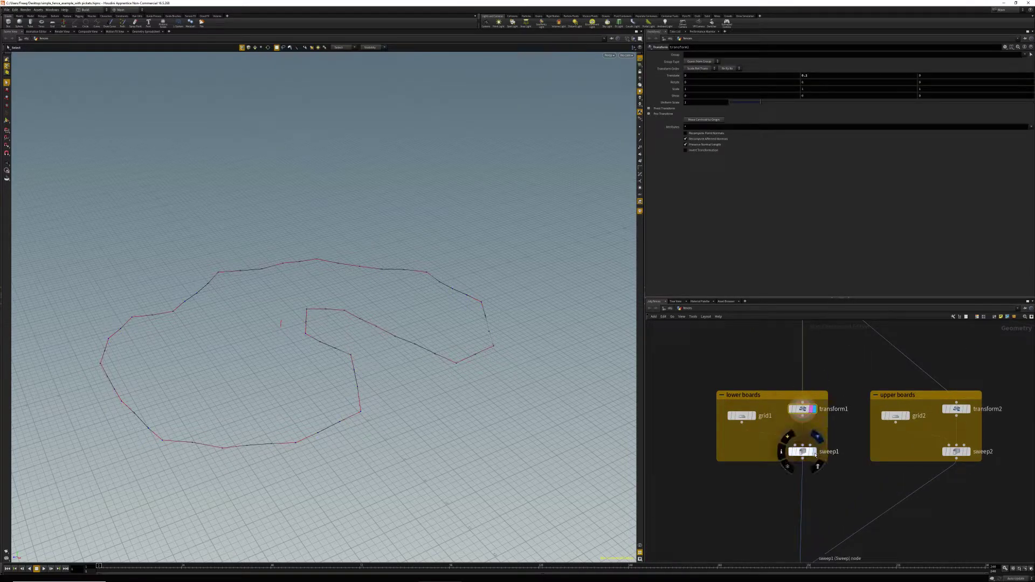
{"action": "left_click", "coordinate": [815, 452]}
{"action": "left_click", "coordinate": [805, 453]}
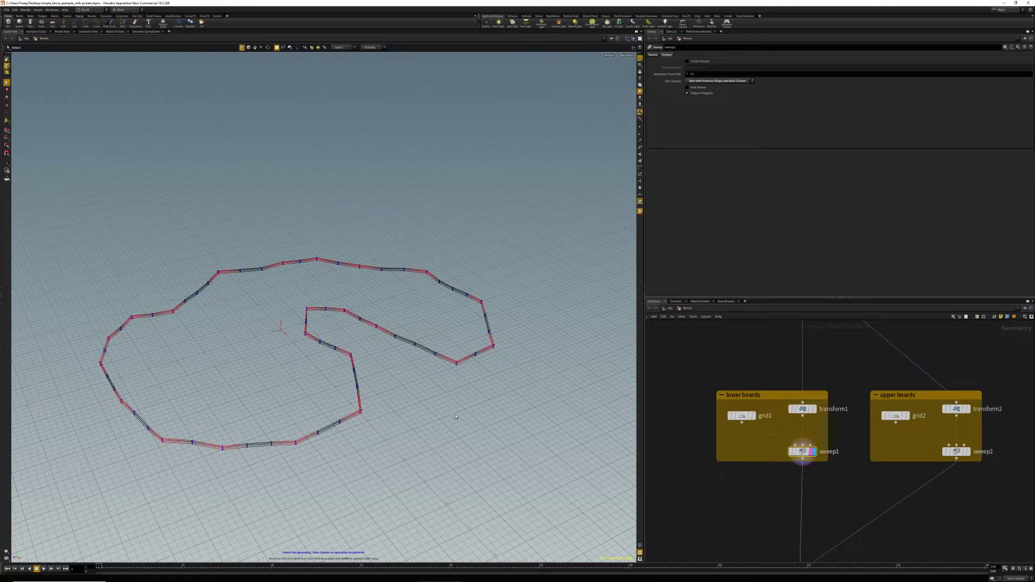
- Display and select the grid1 node in the lower boards group, and frame its rectangular board profile in the viewport
{"action": "scroll", "coordinate": [738, 418], "scroll_direction": "up", "scroll_amount": 2}
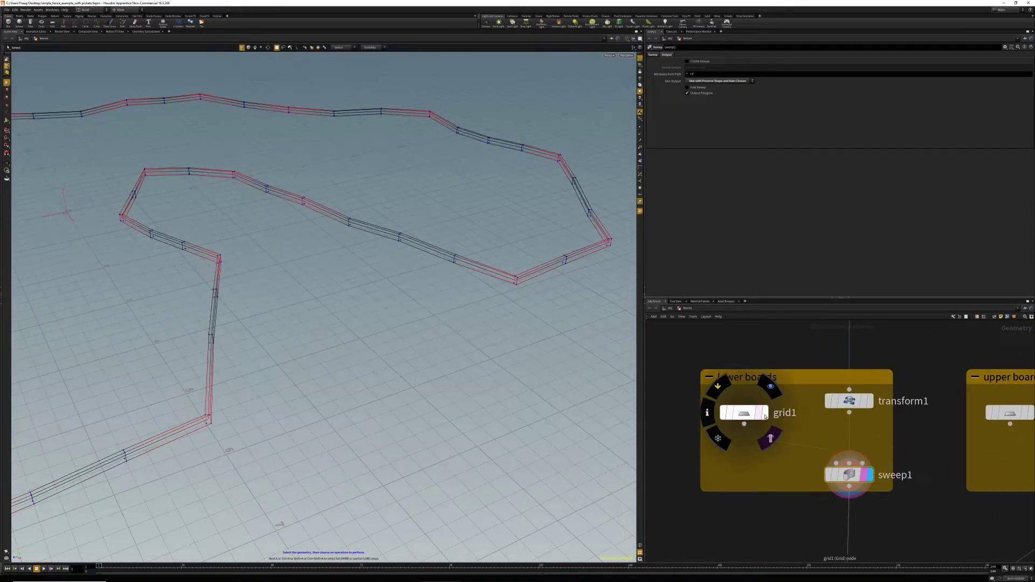
{"action": "left_click", "coordinate": [765, 412]}
{"action": "left_click", "coordinate": [745, 414]}
{"action": "key", "text": "space+g"}
{"action": "left_click_drag", "start_coordinate": [410, 359], "coordinate": [294, 273], "text": "alt"}
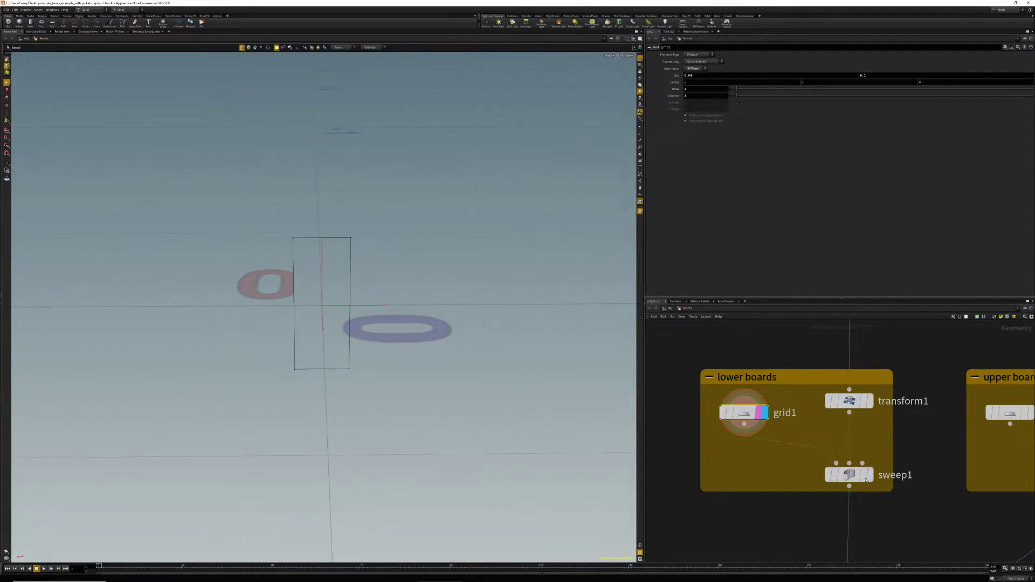
- Display the sweep1 result again and examine the swept lower boards from a low, close angle
{"action": "left_click", "coordinate": [867, 478]}
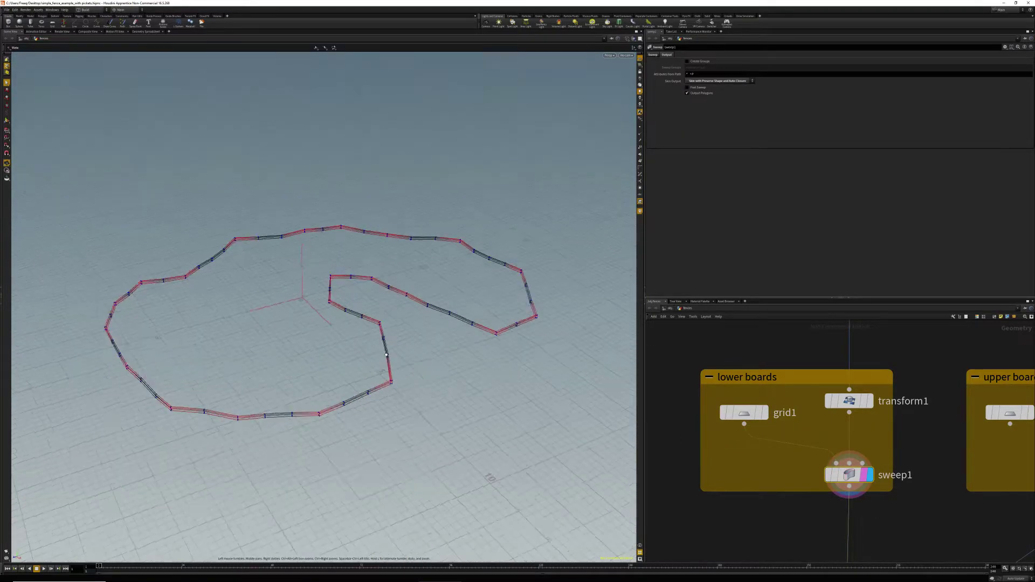
{"action": "left_click_drag", "start_coordinate": [386, 354], "coordinate": [369, 340], "text": "alt"}
{"action": "right_click_drag", "start_coordinate": [369, 339], "coordinate": [517, 356], "text": "alt"}
{"action": "left_click_drag", "start_coordinate": [517, 356], "coordinate": [445, 307], "text": "alt"}
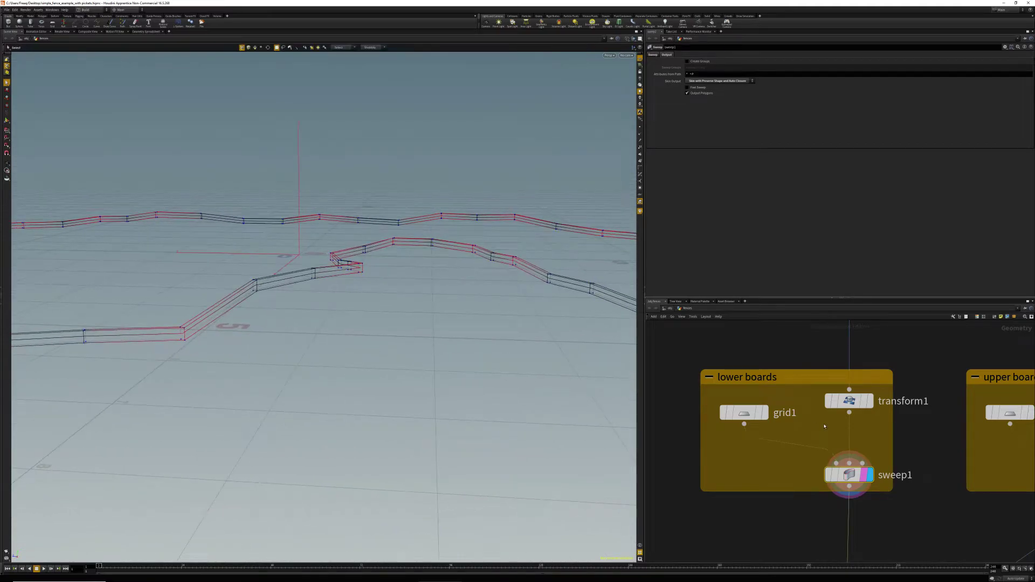
- Display and select the sweep2 node in the upper boards group to view the upper boards
{"action": "scroll", "coordinate": [824, 426], "scroll_direction": "down", "scroll_amount": 3}
{"action": "middle_click_drag", "start_coordinate": [824, 427], "coordinate": [714, 413]}
{"action": "scroll", "coordinate": [885, 442], "scroll_direction": "up", "scroll_amount": 1}
{"action": "left_click", "coordinate": [895, 443]}
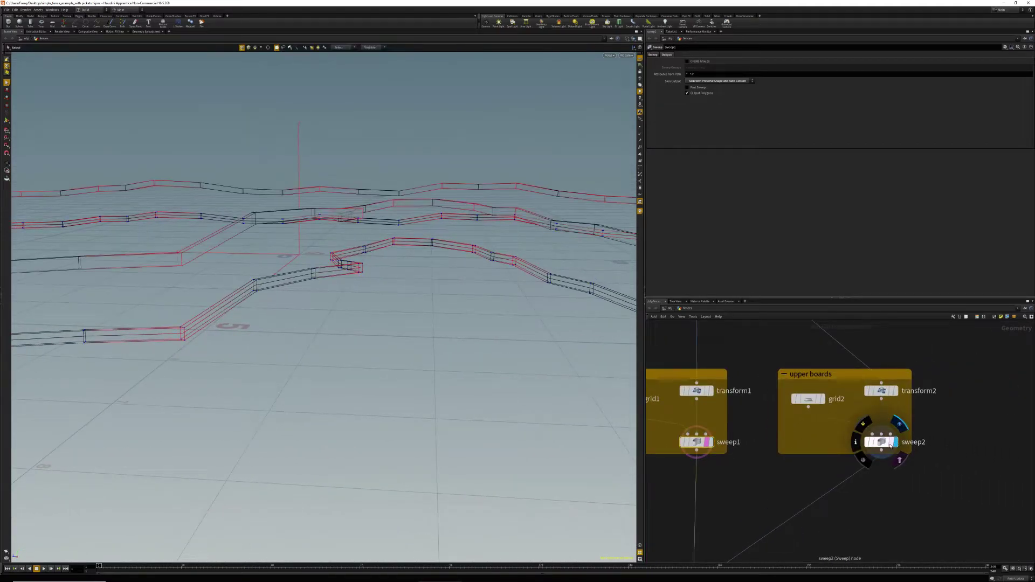
{"action": "left_click", "coordinate": [884, 443]}
- Display all_pillars with the merge1 boards node selected, and examine the pillars and boards together around the fence
{"action": "scroll", "coordinate": [739, 460], "scroll_direction": "down", "scroll_amount": 3}
{"action": "middle_click_drag", "start_coordinate": [738, 460], "coordinate": [836, 401]}
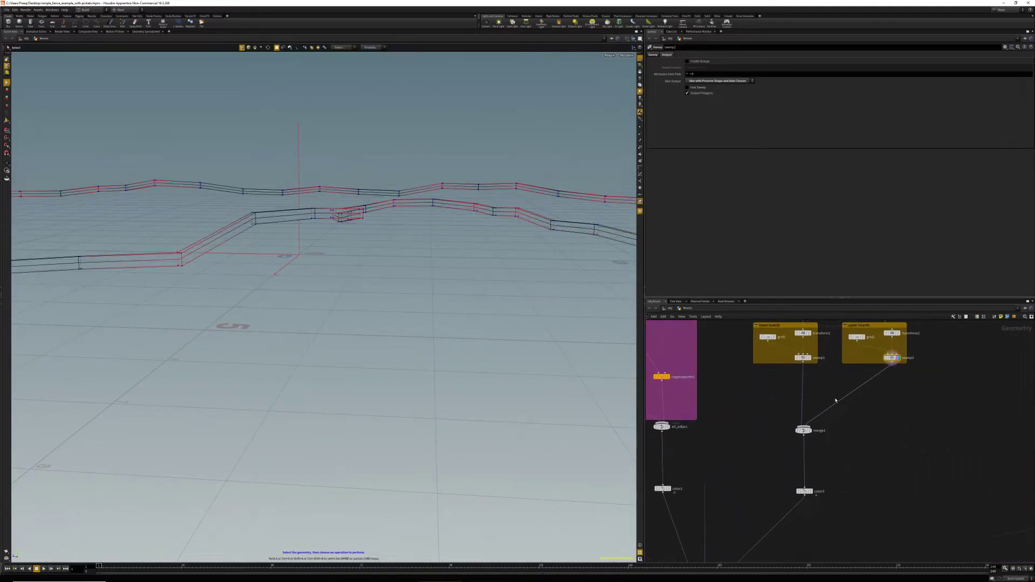
{"action": "scroll", "coordinate": [801, 443], "scroll_direction": "down", "scroll_amount": 1}
{"action": "scroll", "coordinate": [712, 463], "scroll_direction": "up", "scroll_amount": 2}
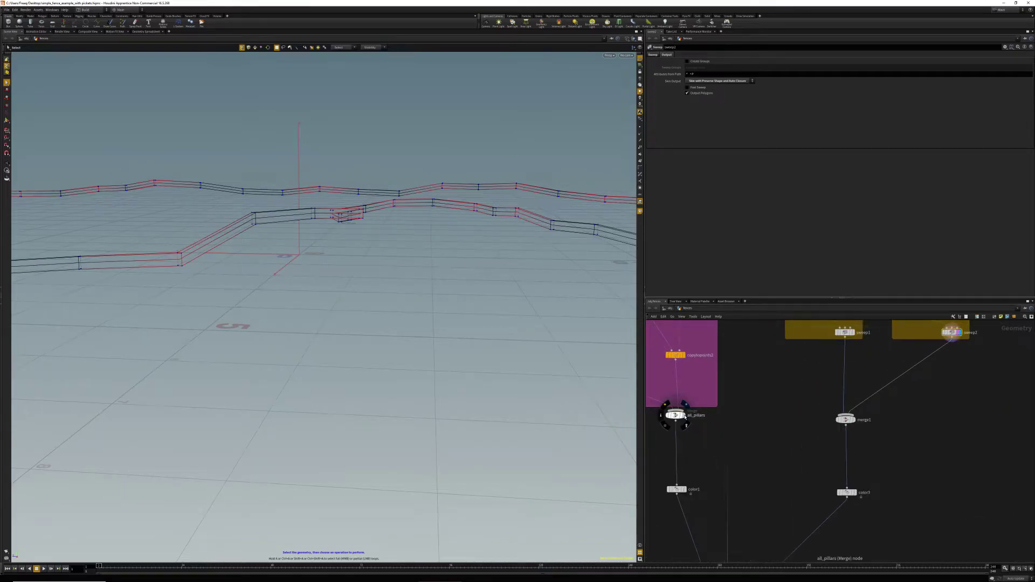
{"action": "left_click", "coordinate": [683, 415]}
{"action": "left_click", "coordinate": [676, 416]}
{"action": "left_click", "coordinate": [850, 423]}
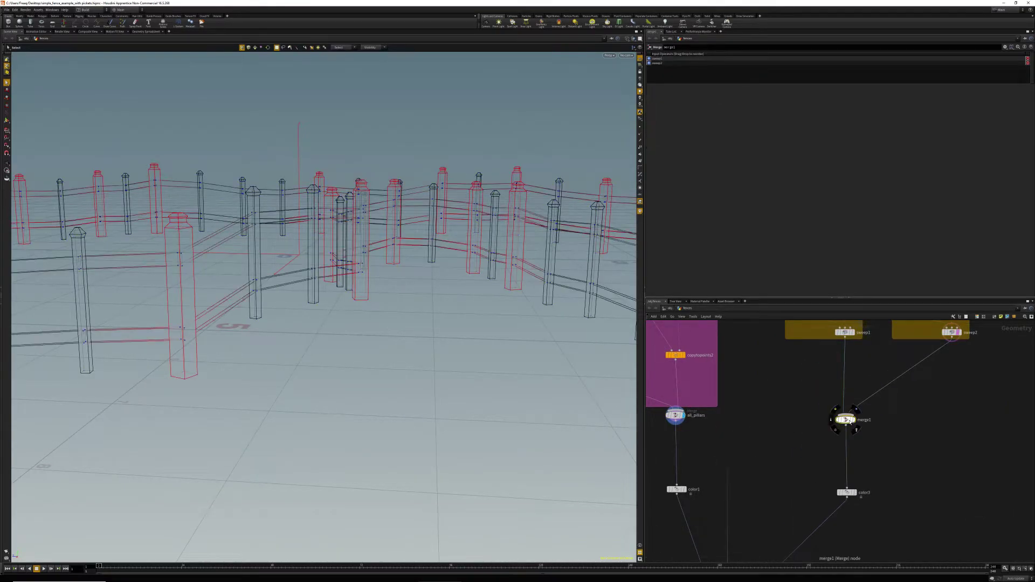
{"action": "scroll", "coordinate": [411, 365], "scroll_direction": "down", "scroll_amount": 3}
{"action": "left_click_drag", "start_coordinate": [411, 364], "coordinate": [492, 419], "text": "alt"}
{"action": "key", "text": "s"}
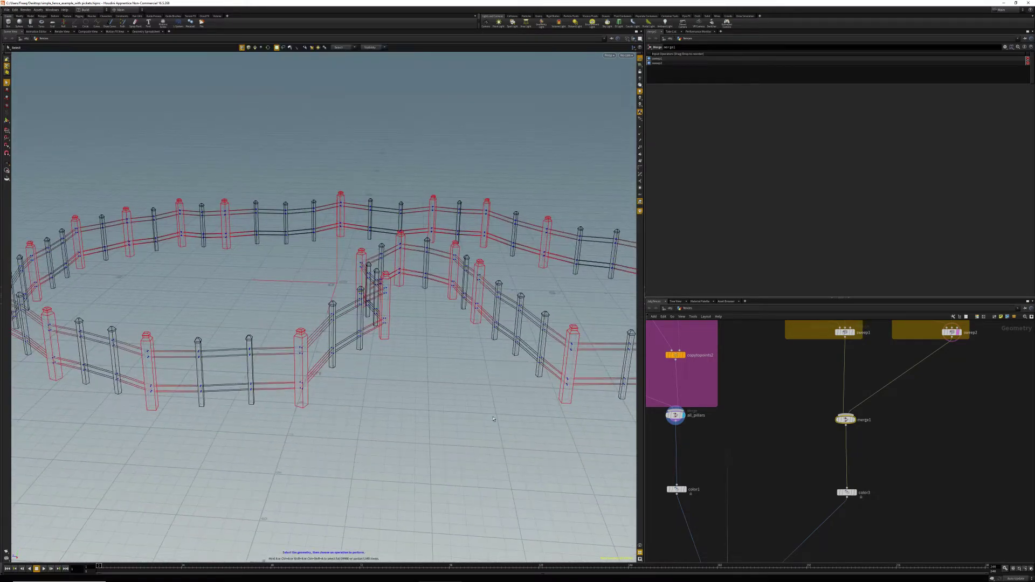
{"action": "middle_click_drag", "start_coordinate": [400, 370], "coordinate": [194, 385], "text": "alt"}
- Display the color6 node in the make picket locations group, followed by resample1, to examine the points for the pickets
{"action": "scroll", "coordinate": [855, 424], "scroll_direction": "down", "scroll_amount": 4}
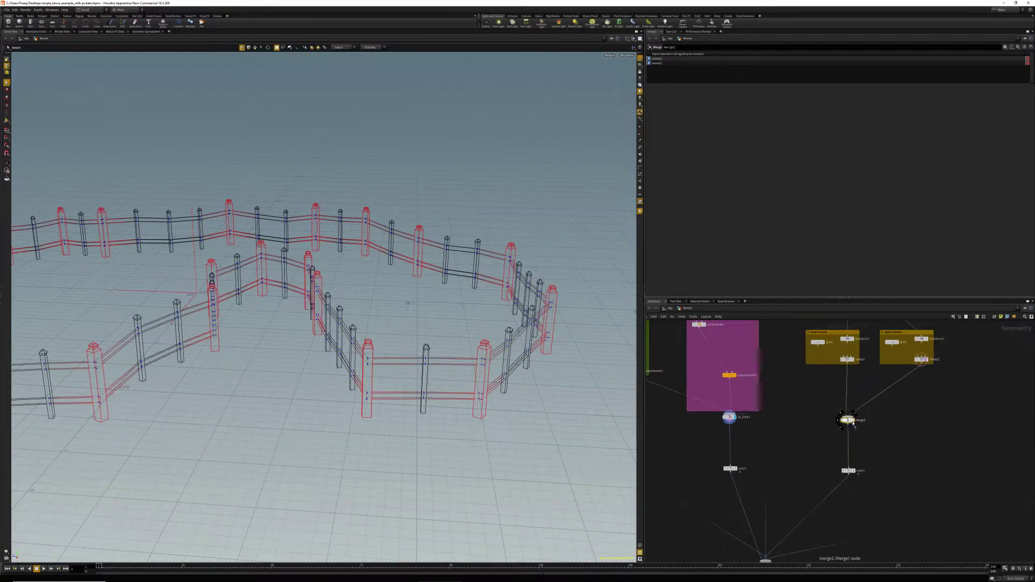
{"action": "middle_click_drag", "start_coordinate": [908, 425], "coordinate": [704, 453]}
{"action": "scroll", "coordinate": [809, 396], "scroll_direction": "up", "scroll_amount": 5}
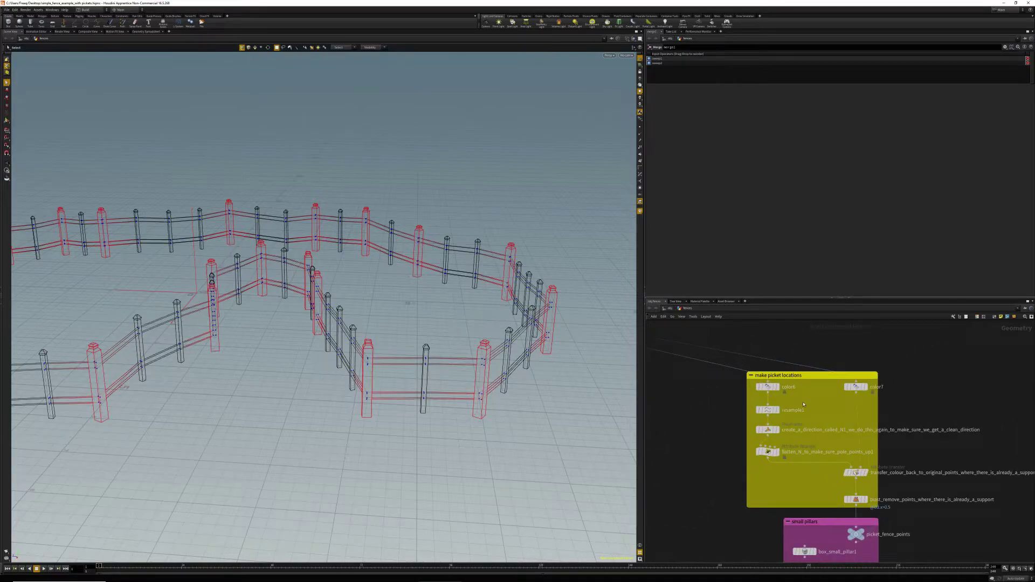
{"action": "middle_click_drag", "start_coordinate": [820, 408], "coordinate": [789, 400]}
{"action": "mouse_move", "coordinate": [747, 380]}
{"action": "scroll", "coordinate": [747, 380], "scroll_direction": "up", "scroll_amount": 2}
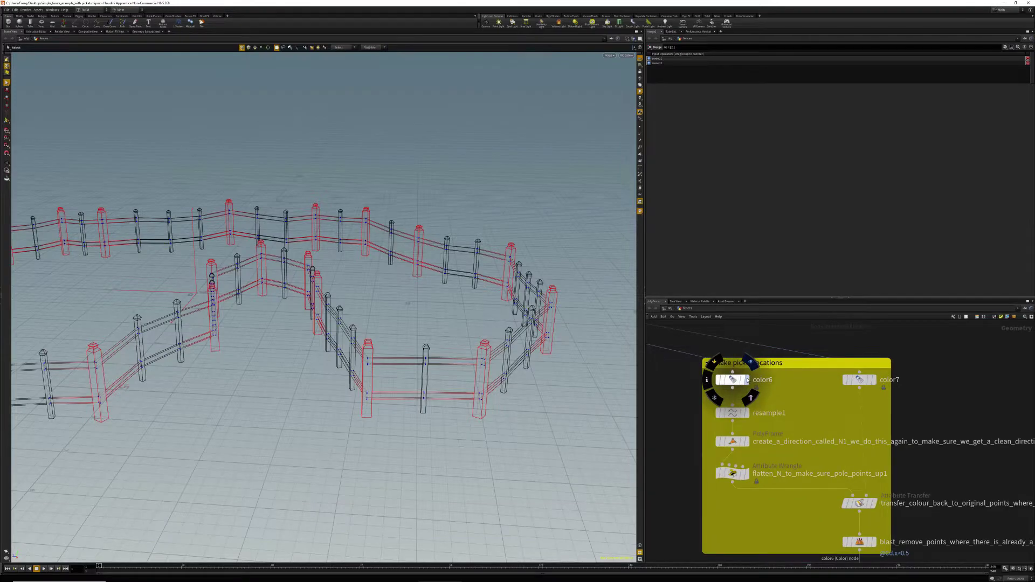
{"action": "left_click", "coordinate": [747, 381]}
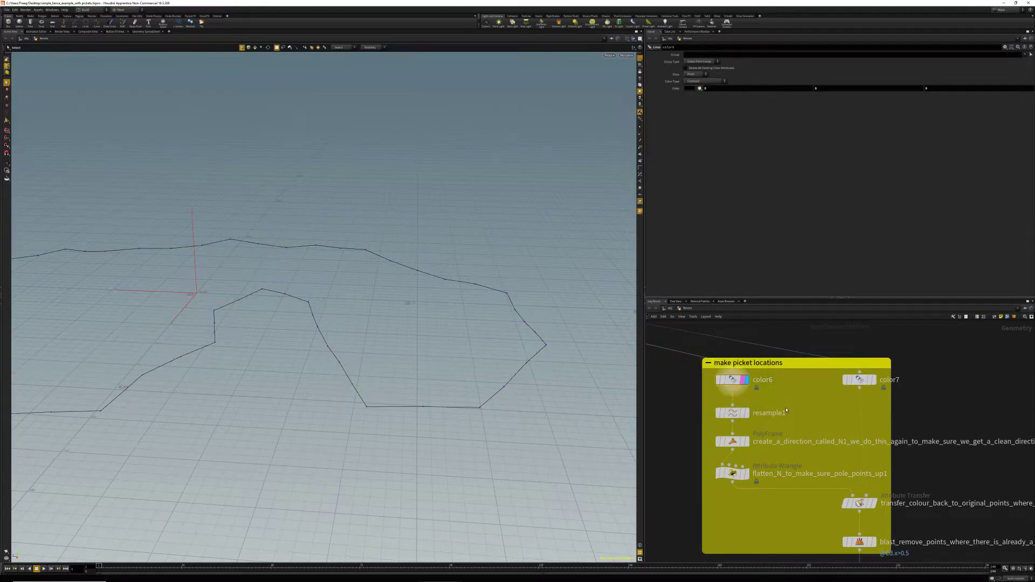
{"action": "middle_click_drag", "start_coordinate": [821, 432], "coordinate": [800, 394]}
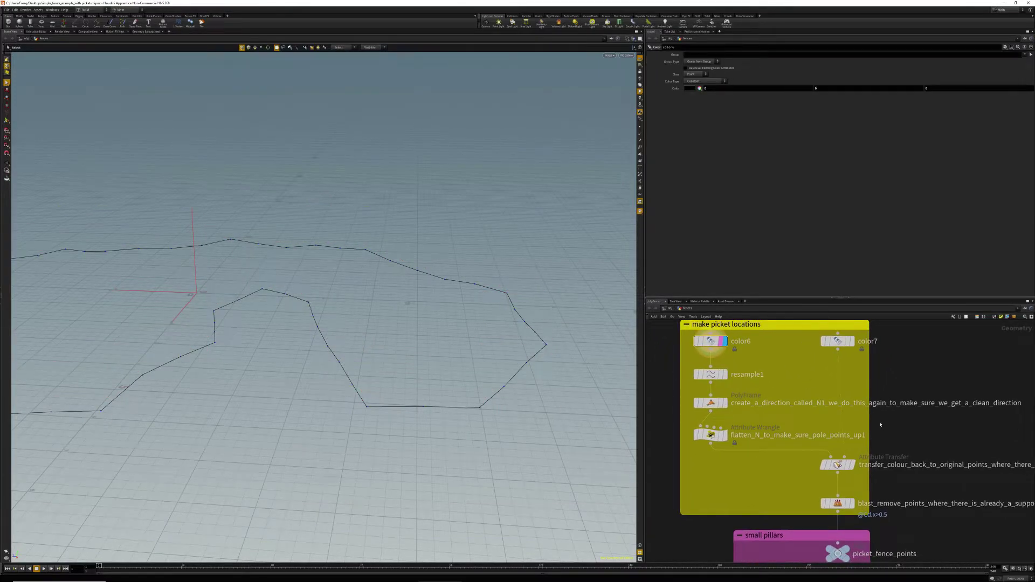
{"action": "left_click", "coordinate": [722, 374]}
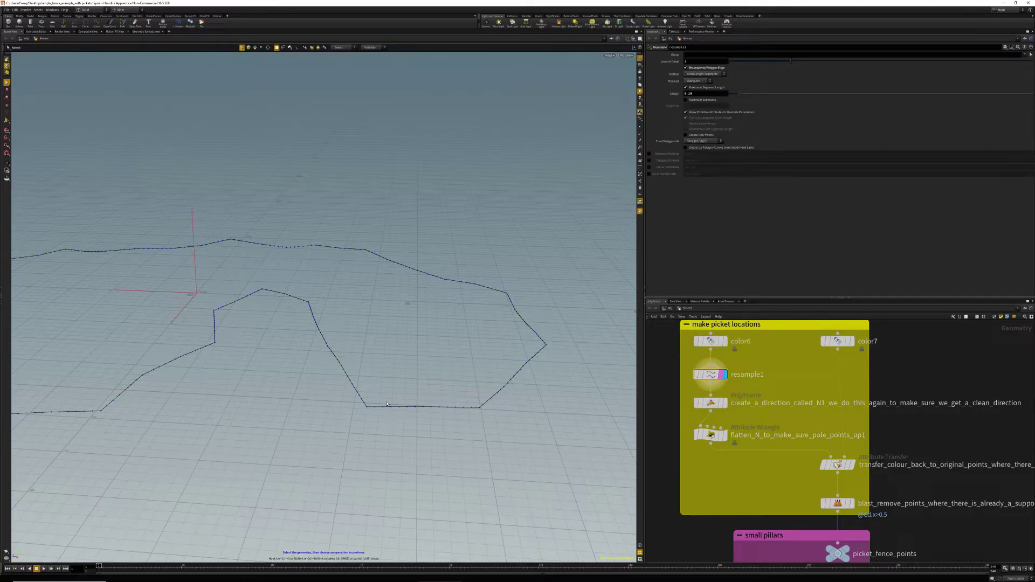
- Display flatten_N_to_make_sure_pole_points_up1, then select the PolyFrame node that creates the clean direction to view its parameters
{"action": "mouse_move", "coordinate": [722, 436]}
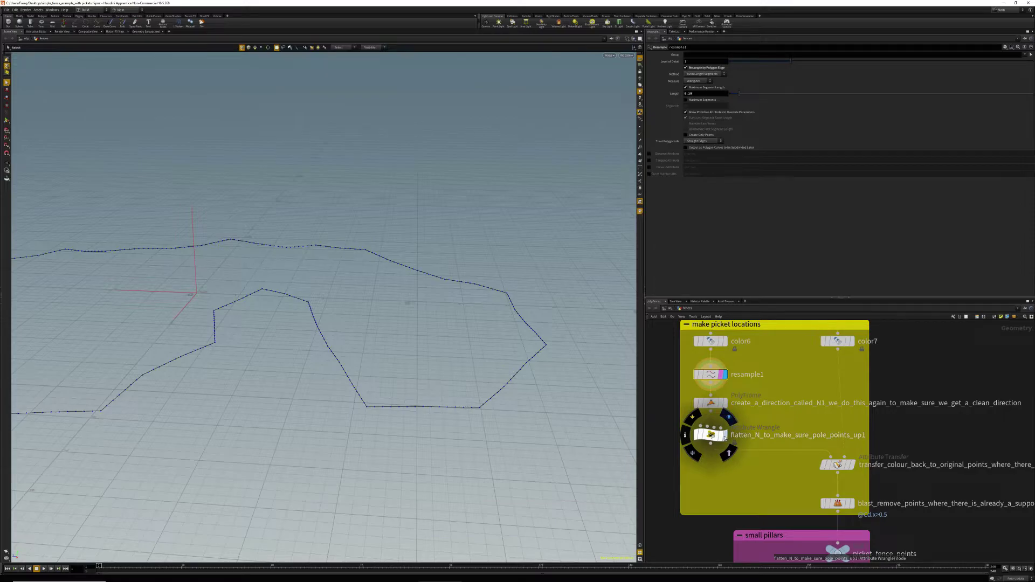
{"action": "left_click", "coordinate": [723, 435]}
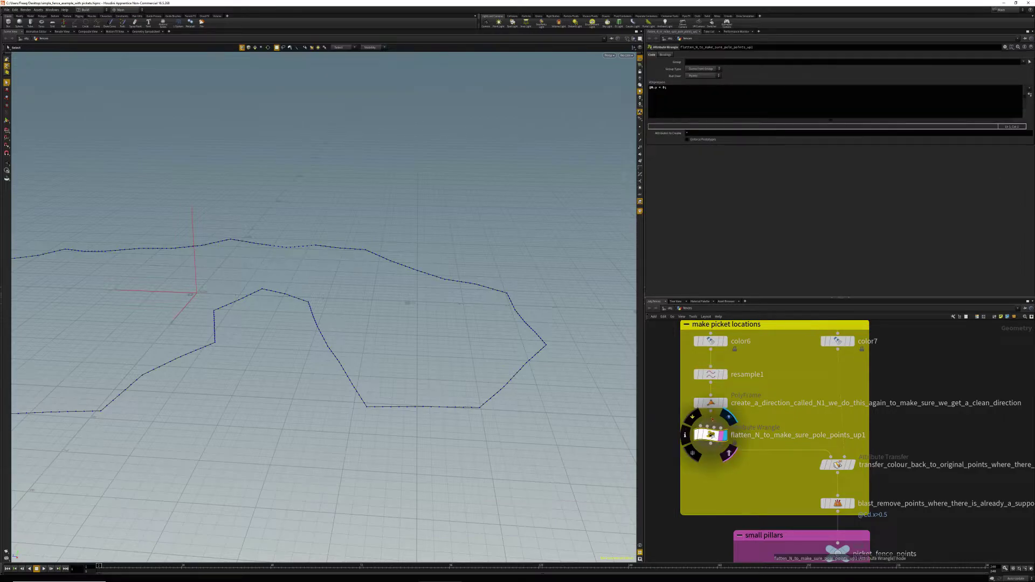
{"action": "mouse_move", "coordinate": [722, 404]}
{"action": "middle_click_drag", "start_coordinate": [716, 404], "coordinate": [695, 383]}
{"action": "left_click", "coordinate": [695, 383]}
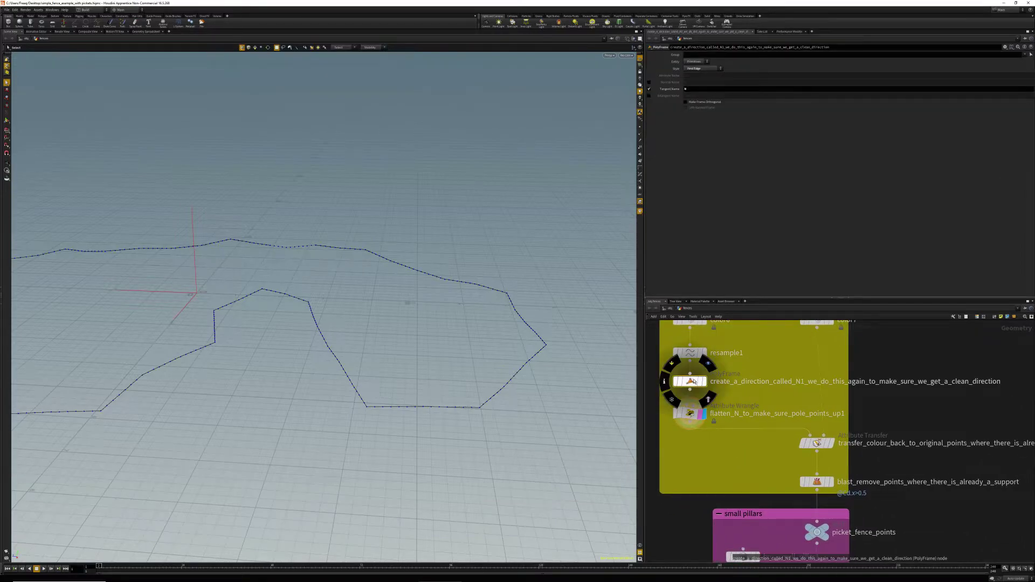
{"action": "middle_click_drag", "start_coordinate": [315, 369], "coordinate": [460, 366], "text": "alt"}
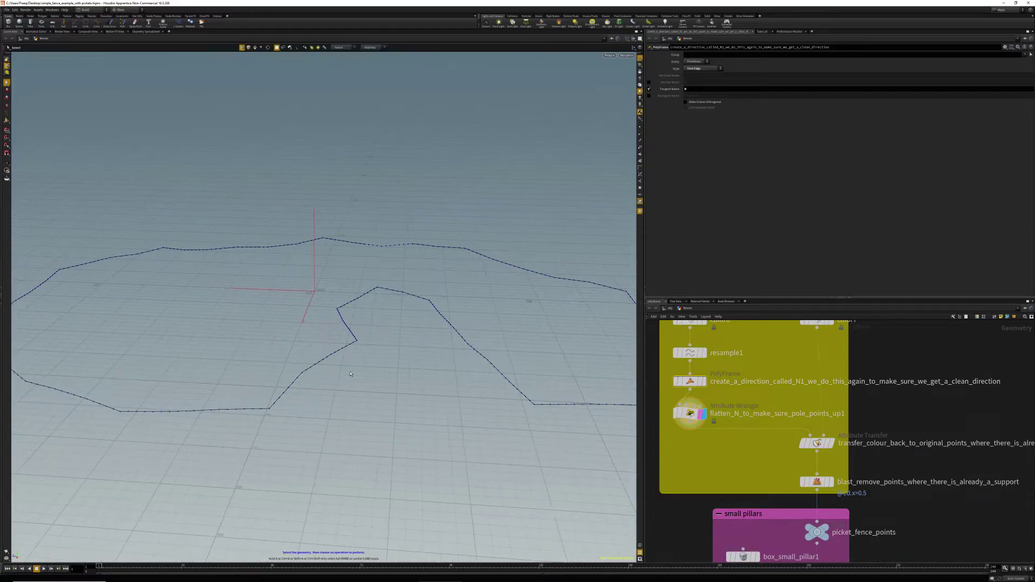
- Display the create_a_direction PolyFrame node, and bypass and re-enable it to compare the point directions up close along the fence line
{"action": "left_click", "coordinate": [704, 382]}
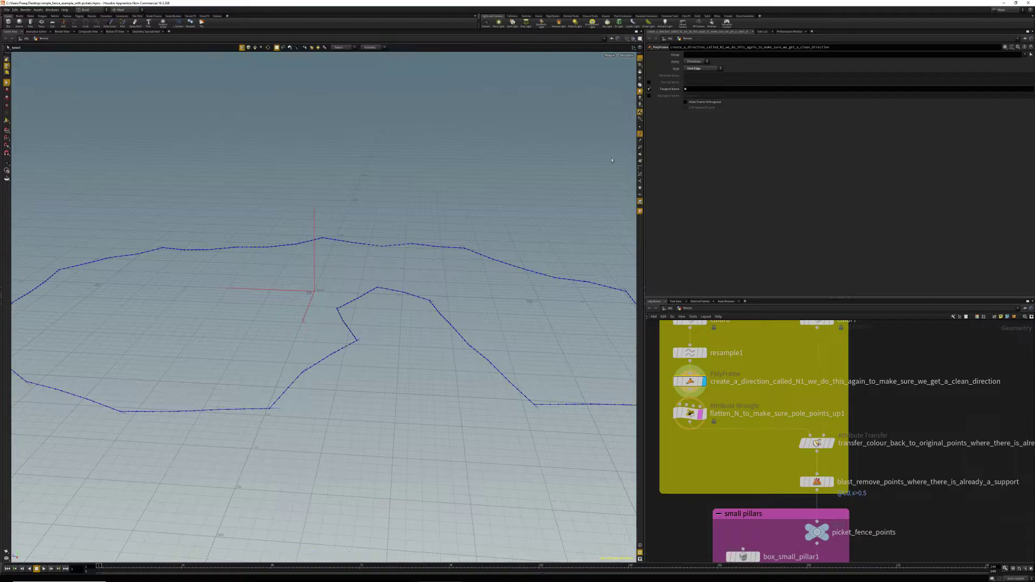
{"action": "right_click_drag", "start_coordinate": [312, 332], "coordinate": [620, 334], "text": "alt"}
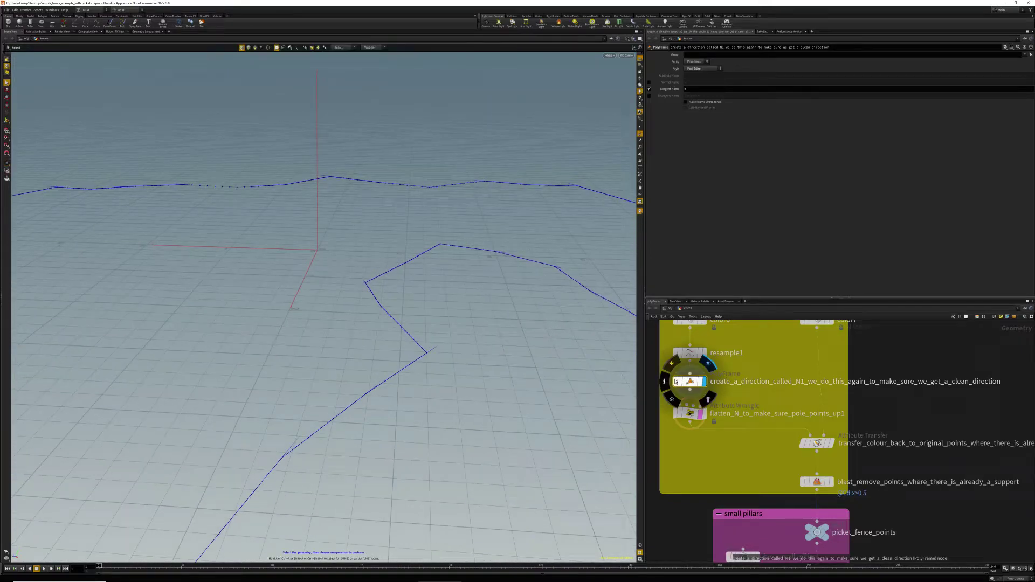
{"action": "left_click", "coordinate": [675, 381]}
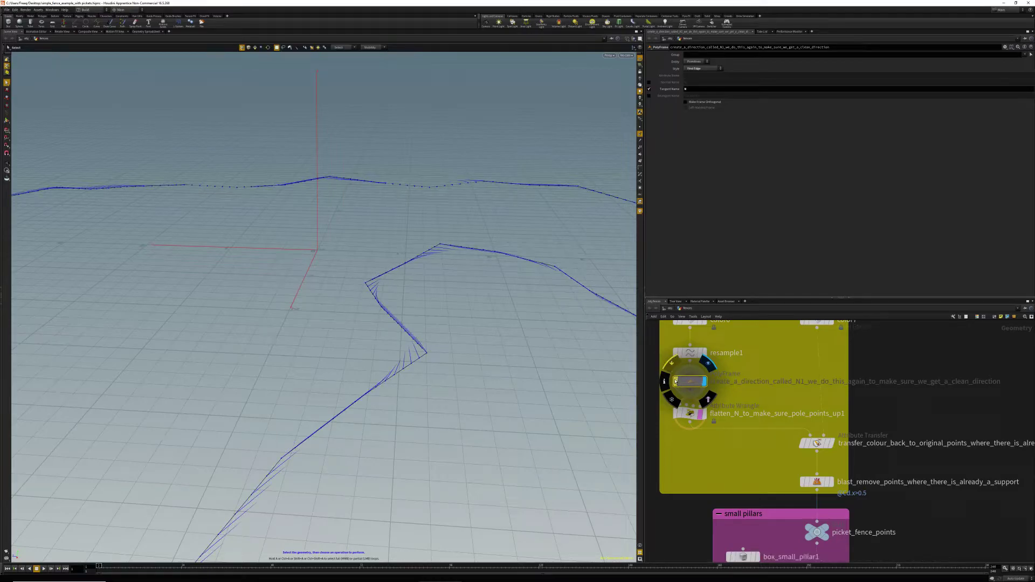
{"action": "left_click", "coordinate": [675, 381]}
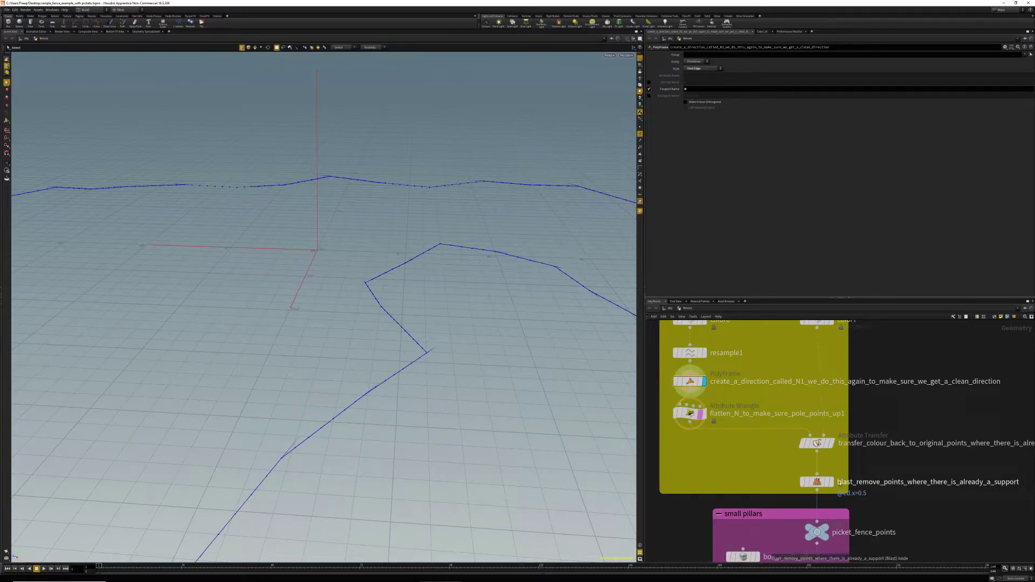
- Display and select the Attribute Transfer node that transfers colour back to the original points
{"action": "middle_click_drag", "start_coordinate": [842, 463], "coordinate": [801, 443]}
{"action": "left_click", "coordinate": [788, 425]}
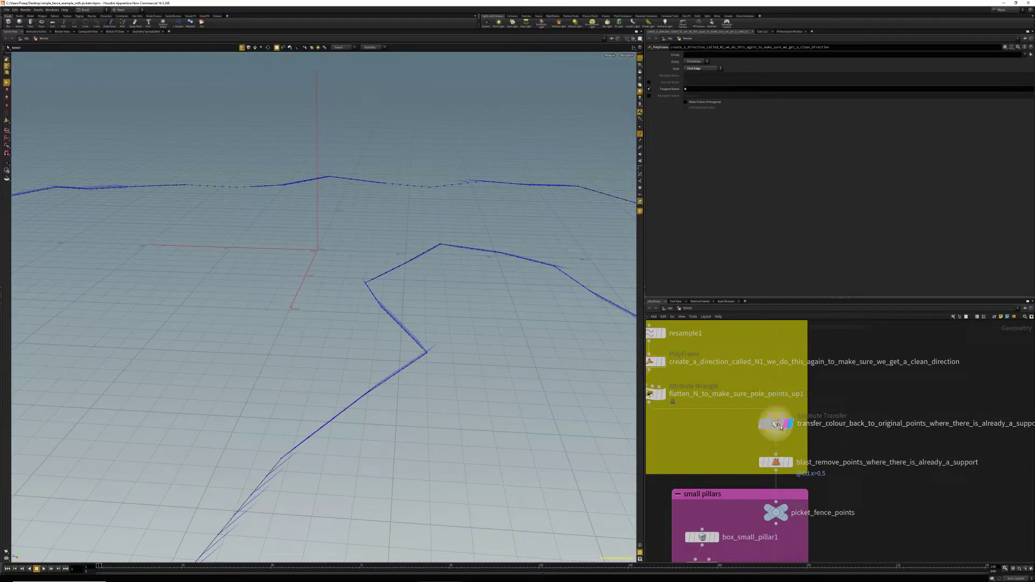
{"action": "left_click", "coordinate": [780, 424]}
- Display and select the blast_remove_points_where_there_is_already_a_support node, and examine the remaining points near the fence corners
{"action": "left_click", "coordinate": [791, 462]}
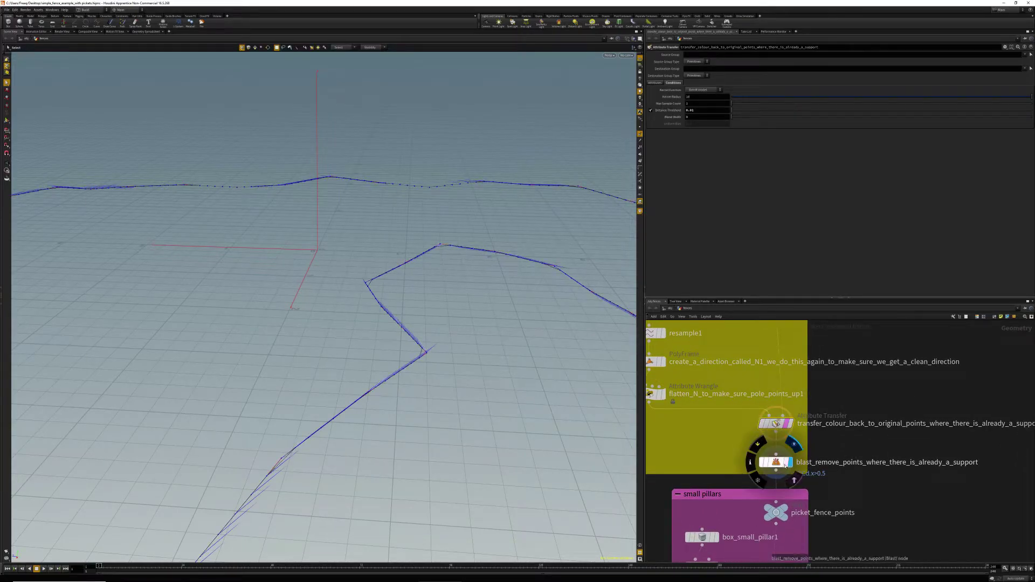
{"action": "left_click", "coordinate": [779, 461]}
{"action": "right_click_drag", "start_coordinate": [515, 435], "coordinate": [469, 437], "text": "alt"}
{"action": "key", "text": "s"}
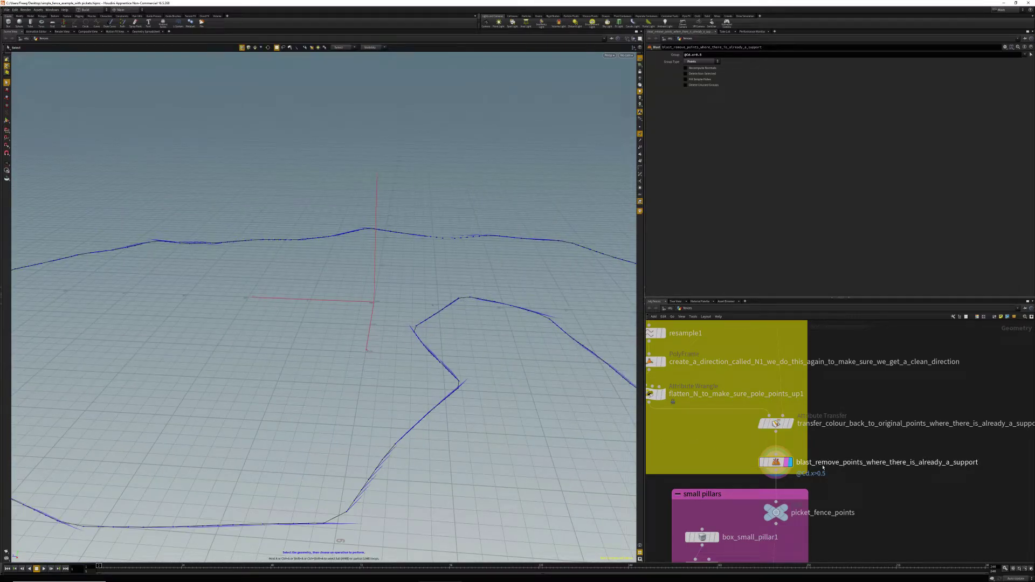
{"action": "scroll", "coordinate": [823, 468], "scroll_direction": "down", "scroll_amount": 2}
{"action": "middle_click_drag", "start_coordinate": [851, 474], "coordinate": [835, 412]}
{"action": "scroll", "coordinate": [784, 397], "scroll_direction": "up", "scroll_amount": 2}
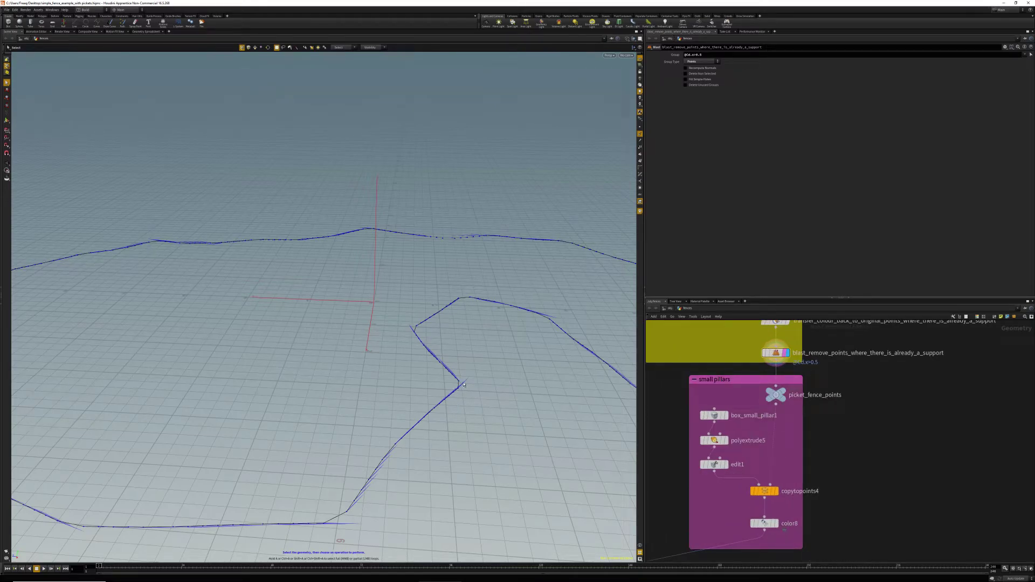
{"action": "right_click_drag", "start_coordinate": [447, 405], "coordinate": [479, 376], "text": "alt"}
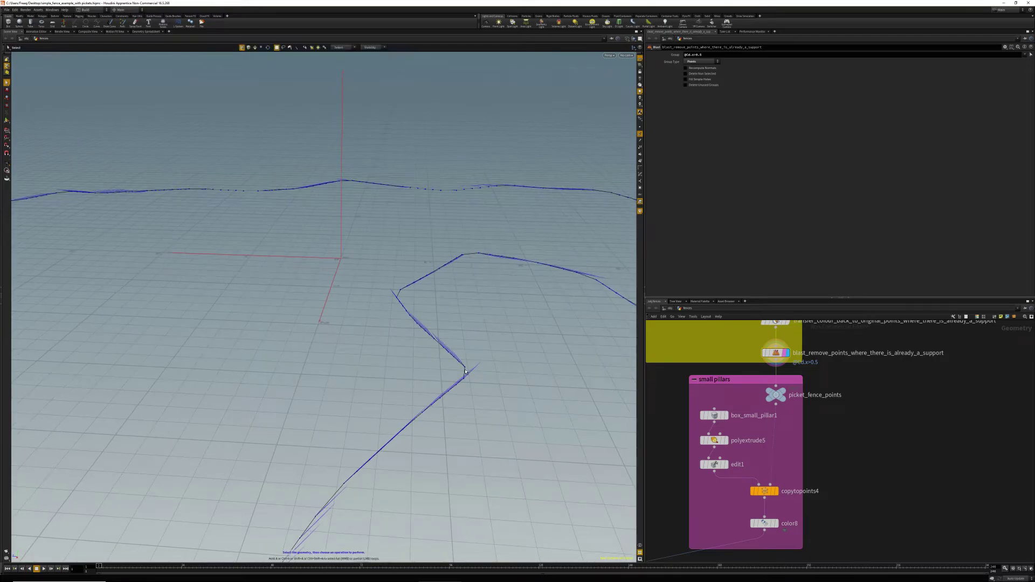
- Display and select copytopoints4 in the small pillars group, and view the copied pickets with shaded surfaces around the fence
{"action": "middle_click_drag", "start_coordinate": [868, 442], "coordinate": [872, 402]}
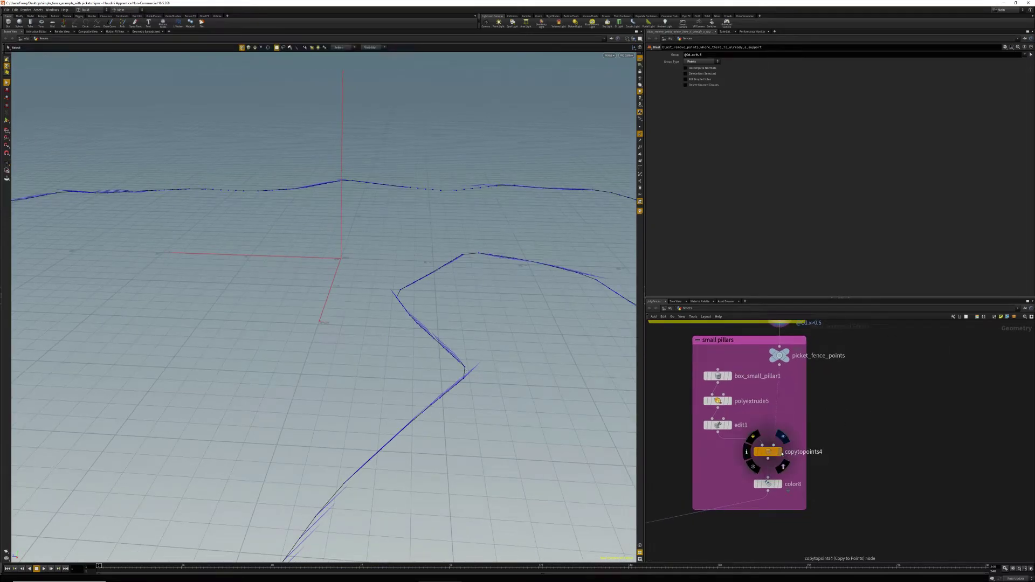
{"action": "left_click", "coordinate": [778, 452]}
{"action": "left_click", "coordinate": [778, 453]}
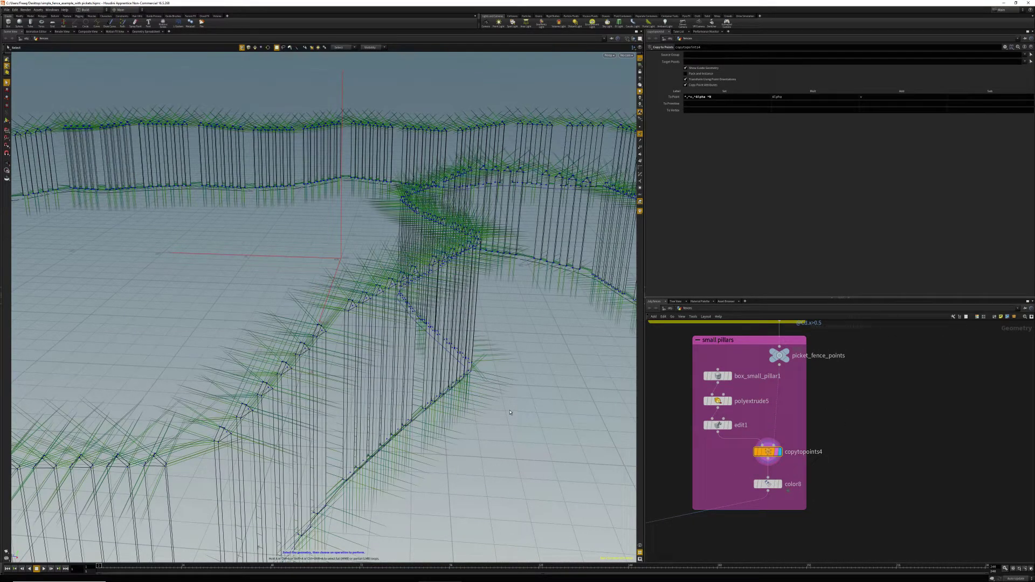
{"action": "key", "text": "shift+w"}
{"action": "right_click_drag", "start_coordinate": [510, 413], "coordinate": [474, 441], "text": "alt"}
- Display and select the color node of the small pillars group, and template the color3 boards as a wireframe overlay
{"action": "middle_click_drag", "start_coordinate": [807, 484], "coordinate": [870, 442]}
{"action": "left_click", "coordinate": [846, 440]}
{"action": "left_click", "coordinate": [833, 440]}
{"action": "scroll", "coordinate": [791, 467], "scroll_direction": "down", "scroll_amount": 4}
{"action": "middle_click_drag", "start_coordinate": [792, 467], "coordinate": [1017, 421]}
{"action": "scroll", "coordinate": [818, 384], "scroll_direction": "up", "scroll_amount": 2}
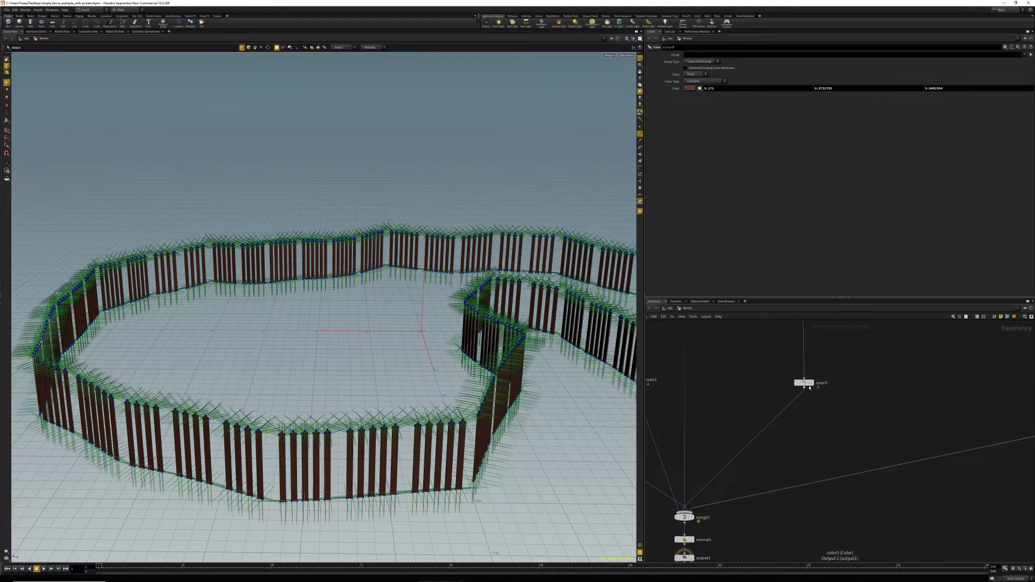
{"action": "left_click", "coordinate": [811, 385]}
{"action": "middle_click_drag", "start_coordinate": [727, 404], "coordinate": [779, 405]}
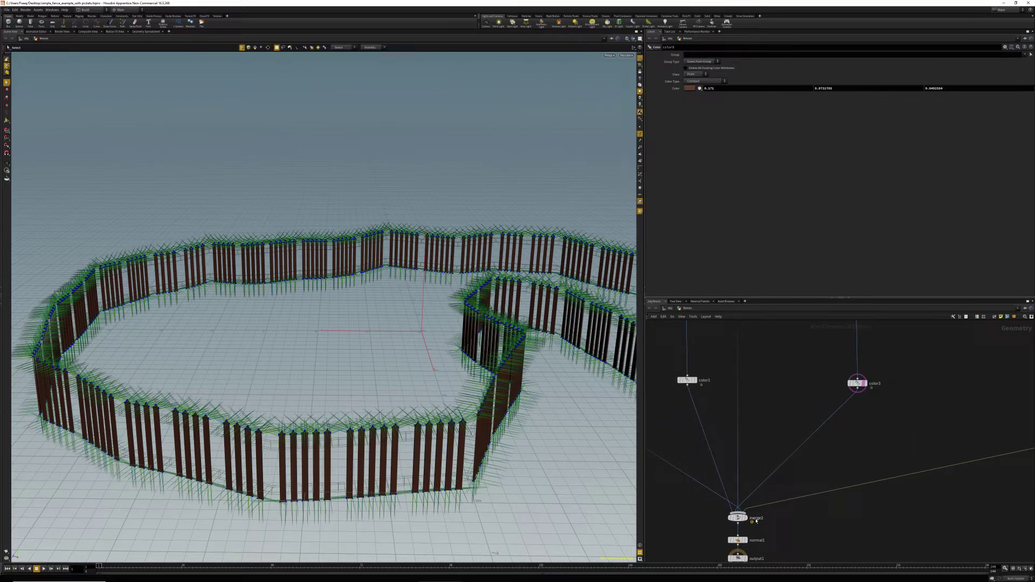
- Display and select the color3 boards node with the color1 pillars templated in wireframe, and examine how the fence parts combine
{"action": "scroll", "coordinate": [919, 419], "scroll_direction": "down", "scroll_amount": 1}
{"action": "middle_click_drag", "start_coordinate": [867, 447], "coordinate": [811, 483]}
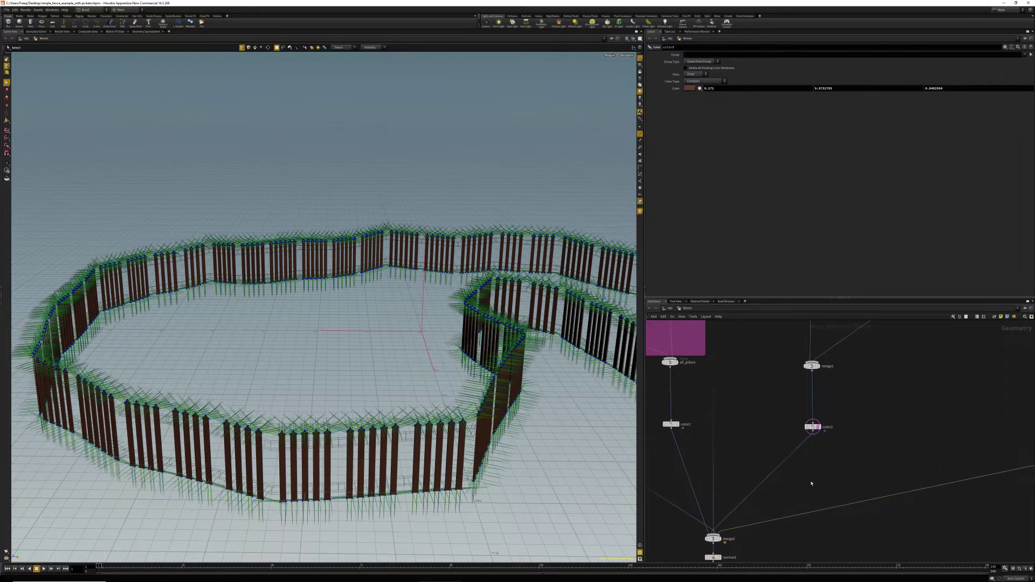
{"action": "scroll", "coordinate": [805, 436], "scroll_direction": "up", "scroll_amount": 2}
{"action": "left_click", "coordinate": [826, 410]}
{"action": "left_click", "coordinate": [815, 423]}
{"action": "middle_click_drag", "start_coordinate": [723, 440], "coordinate": [871, 434]}
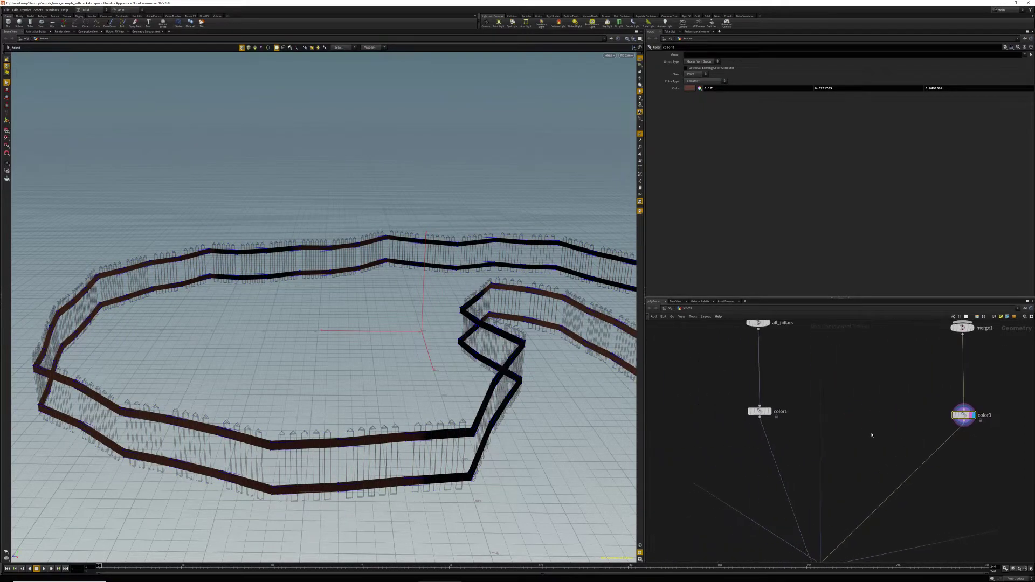
{"action": "left_click", "coordinate": [766, 413]}
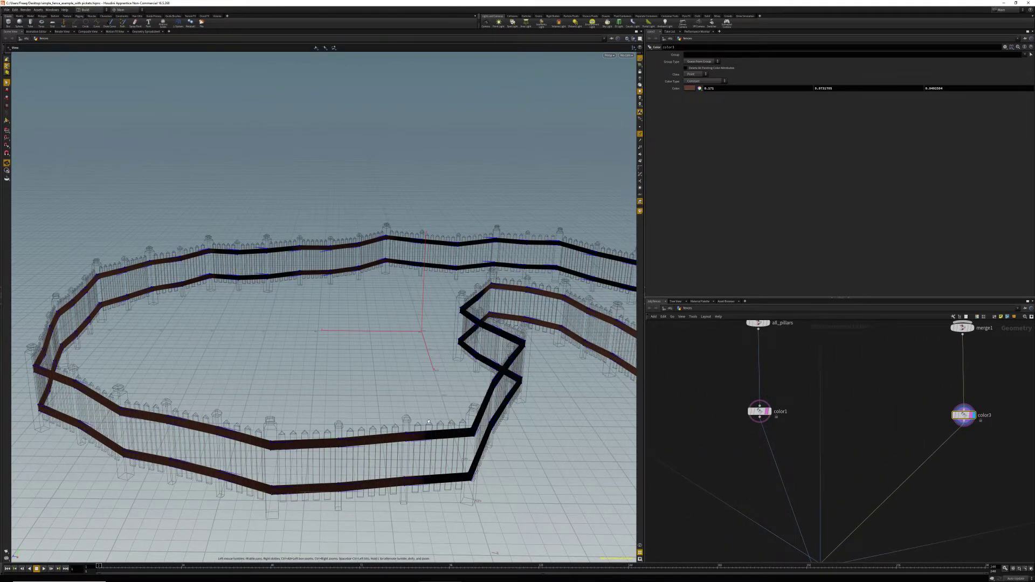
{"action": "mouse_move", "coordinate": [488, 439]}
{"action": "left_mouse_down", "text": "alt"}
{"action": "mouse_move", "coordinate": [405, 412]}
{"action": "mouse_move", "coordinate": [488, 420]}
{"action": "left_mouse_up", "text": "alt"}
- Display and select merge2 to examine the complete scene of terrain, fence and sheep from a higher angle
{"action": "scroll", "coordinate": [774, 462], "scroll_direction": "down", "scroll_amount": 1}
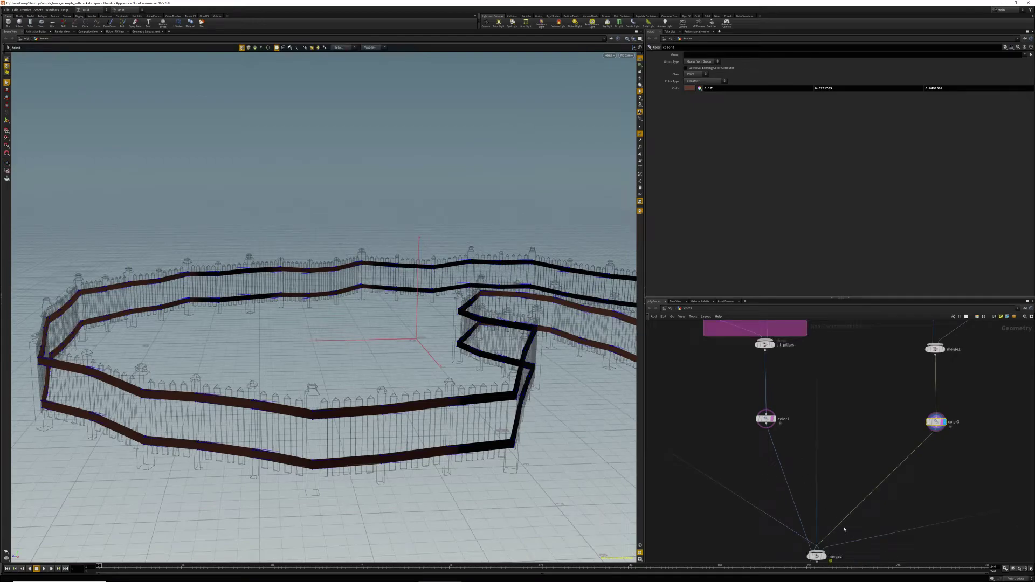
{"action": "scroll", "coordinate": [843, 528], "scroll_direction": "up", "scroll_amount": 2}
{"action": "middle_click_drag", "start_coordinate": [842, 528], "coordinate": [836, 469]}
{"action": "left_click", "coordinate": [810, 510]}
{"action": "left_click", "coordinate": [799, 508]}
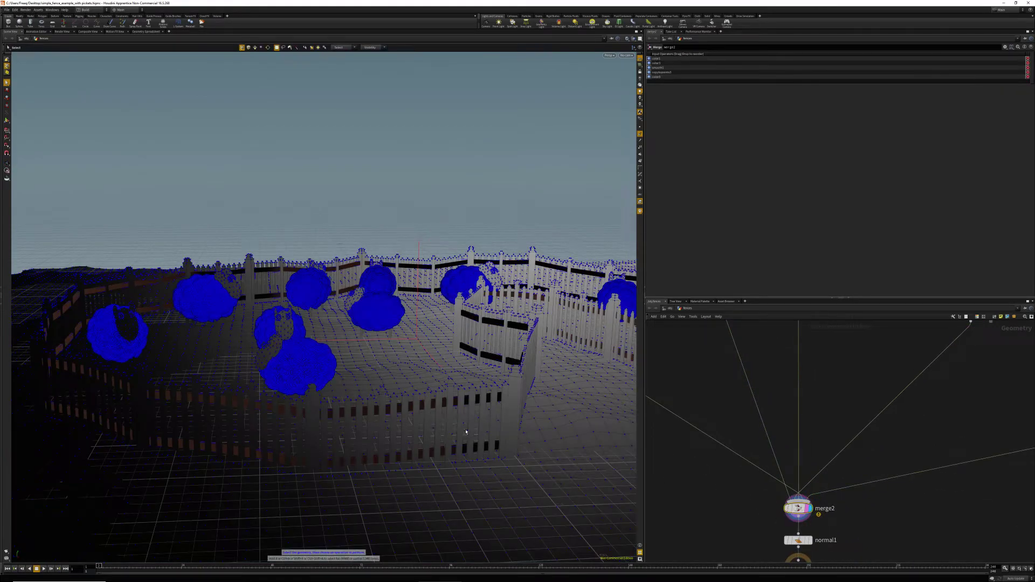
{"action": "left_click_drag", "start_coordinate": [465, 432], "coordinate": [487, 412], "text": "alt"}
{"action": "key", "text": "s"}
- Display and select ray_project_upwards1 in the scatter cattle group
{"action": "scroll", "coordinate": [702, 438], "scroll_direction": "down", "scroll_amount": 6}
{"action": "middle_click_drag", "start_coordinate": [720, 323], "coordinate": [889, 476]}
{"action": "scroll", "coordinate": [773, 426], "scroll_direction": "up", "scroll_amount": 8}
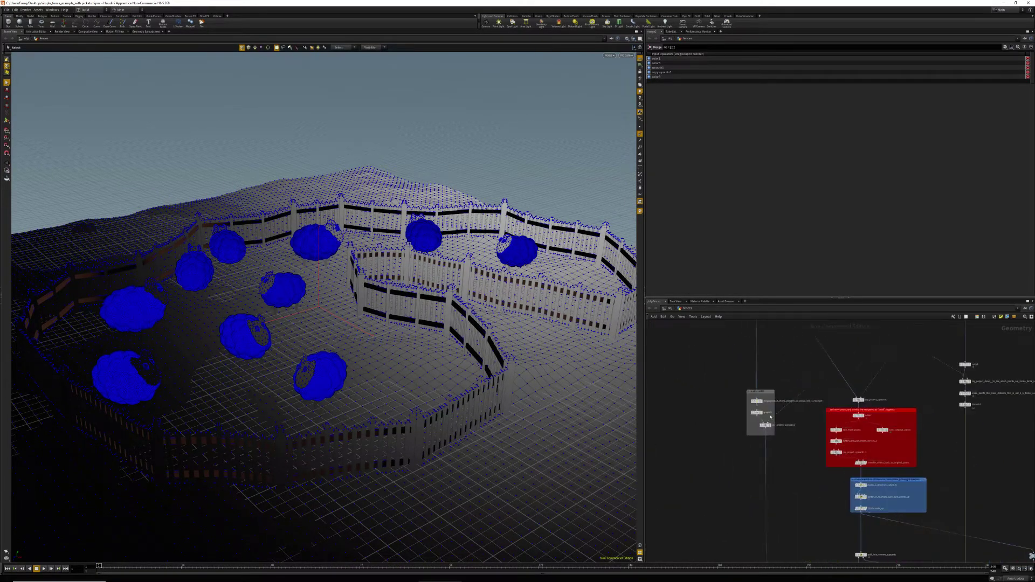
{"action": "left_click", "coordinate": [776, 410]}
{"action": "left_click", "coordinate": [770, 409]}
{"action": "left_click", "coordinate": [760, 409]}
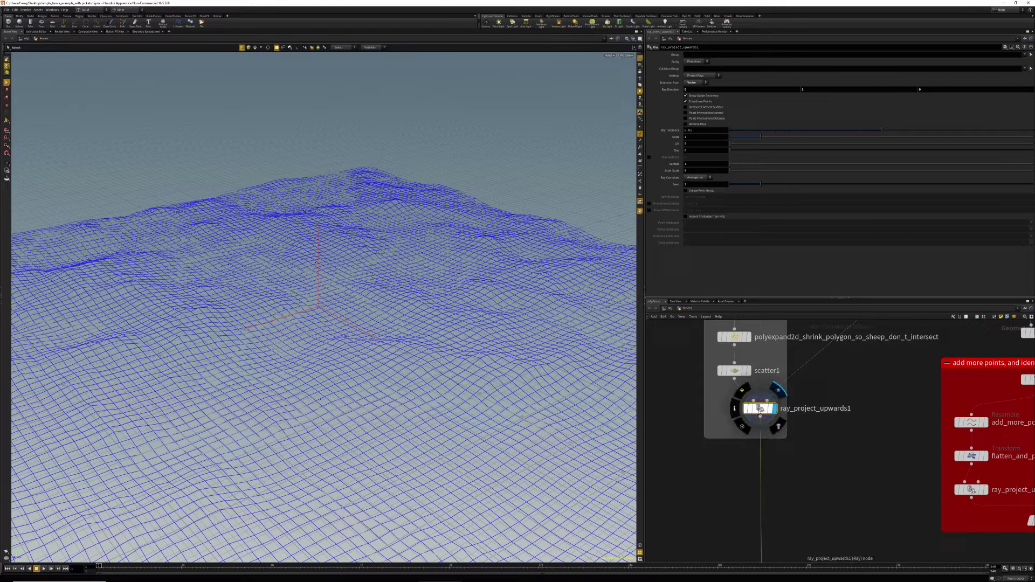
- Select scatter1 and frame its points in the view, then display and select the polyexpand2d node that shrinks the polygon
{"action": "left_click", "coordinate": [737, 371]}
{"action": "left_click_drag", "start_coordinate": [446, 377], "coordinate": [273, 379], "text": "alt"}
{"action": "key", "text": "space+g"}
{"action": "left_click", "coordinate": [748, 337]}
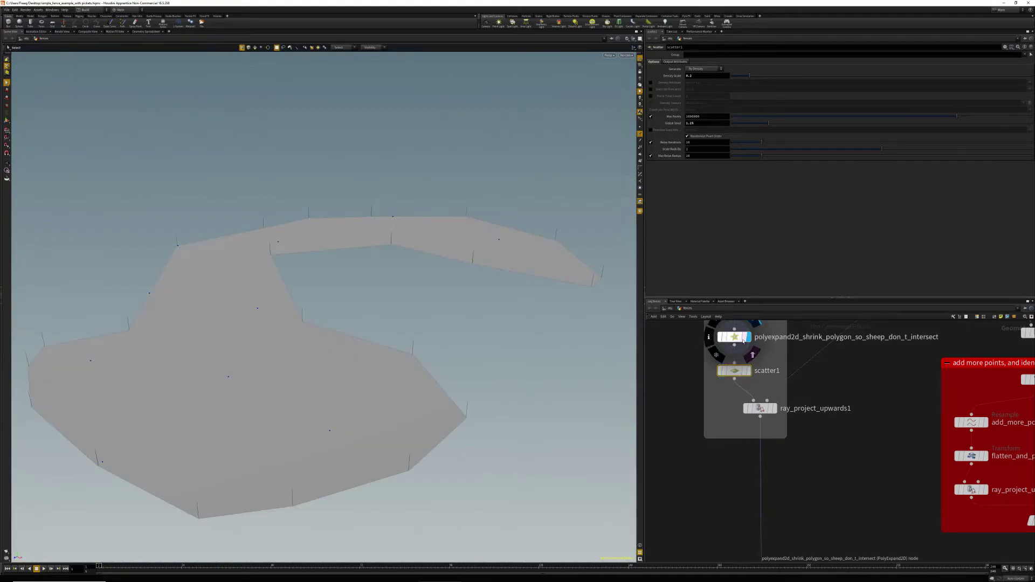
{"action": "left_click", "coordinate": [735, 337]}
- Display and select flatten_and_put_below_terrain in the fence shape group to view the unshrunk fence polygon
{"action": "scroll", "coordinate": [779, 446], "scroll_direction": "down", "scroll_amount": 4}
{"action": "middle_click_drag", "start_coordinate": [778, 359], "coordinate": [796, 546]}
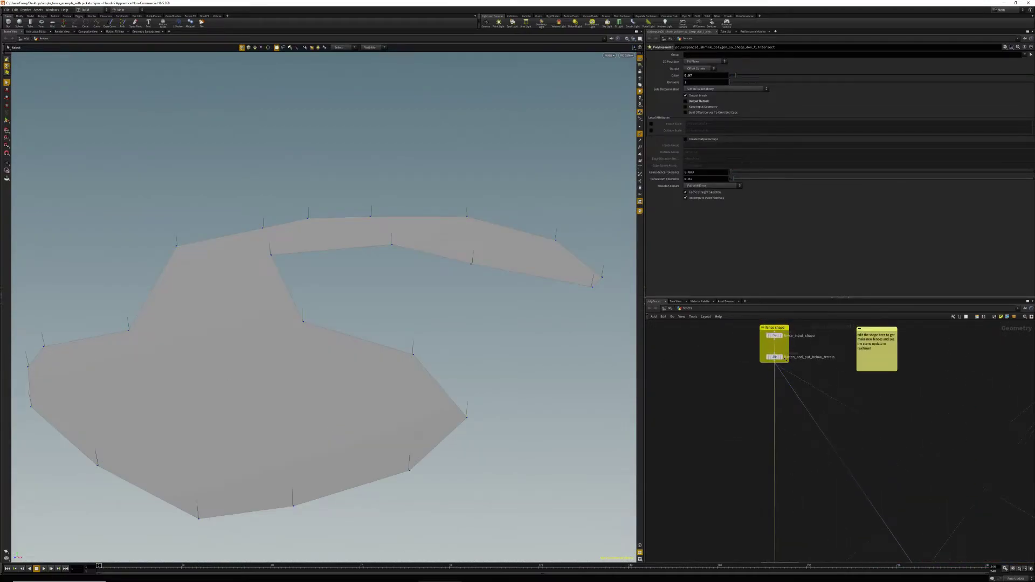
{"action": "scroll", "coordinate": [786, 359], "scroll_direction": "up", "scroll_amount": 3}
{"action": "left_click", "coordinate": [778, 355]}
{"action": "left_click", "coordinate": [769, 355]}
- Display and select polyexpand2d_shrink_polygon_so_sheep_don_t_intersect again to compare the shrunk polygon with the original shape
{"action": "scroll", "coordinate": [782, 431], "scroll_direction": "down", "scroll_amount": 2}
{"action": "middle_click_drag", "start_coordinate": [790, 463], "coordinate": [778, 332]}
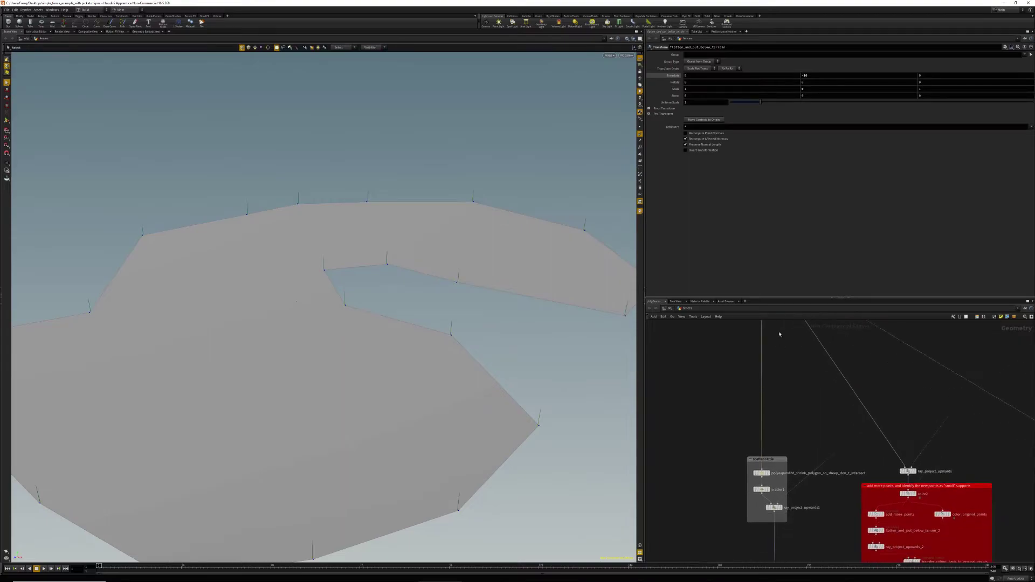
{"action": "scroll", "coordinate": [781, 469], "scroll_direction": "up", "scroll_amount": 5}
{"action": "left_click", "coordinate": [757, 486]}
{"action": "left_click", "coordinate": [746, 488]}
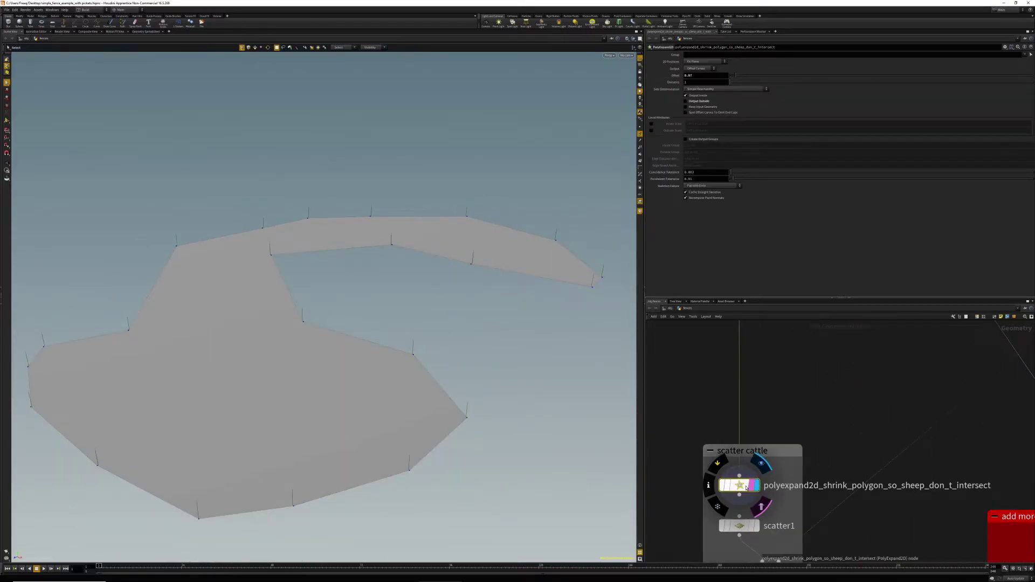
- Display the scatter1 points for the sheep, followed by their projection onto the terrain in ray_project_upwards1
{"action": "scroll", "coordinate": [764, 400], "scroll_direction": "down", "scroll_amount": 3}
{"action": "middle_click_drag", "start_coordinate": [767, 399], "coordinate": [767, 309]}
{"action": "scroll", "coordinate": [757, 400], "scroll_direction": "up", "scroll_amount": 3}
{"action": "left_click", "coordinate": [758, 396]}
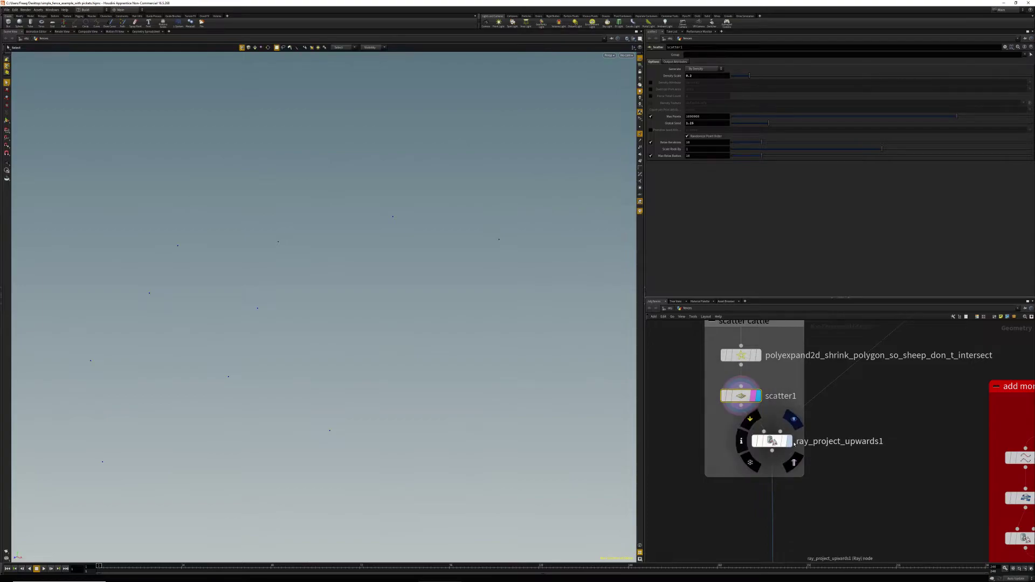
{"action": "left_click", "coordinate": [789, 441]}
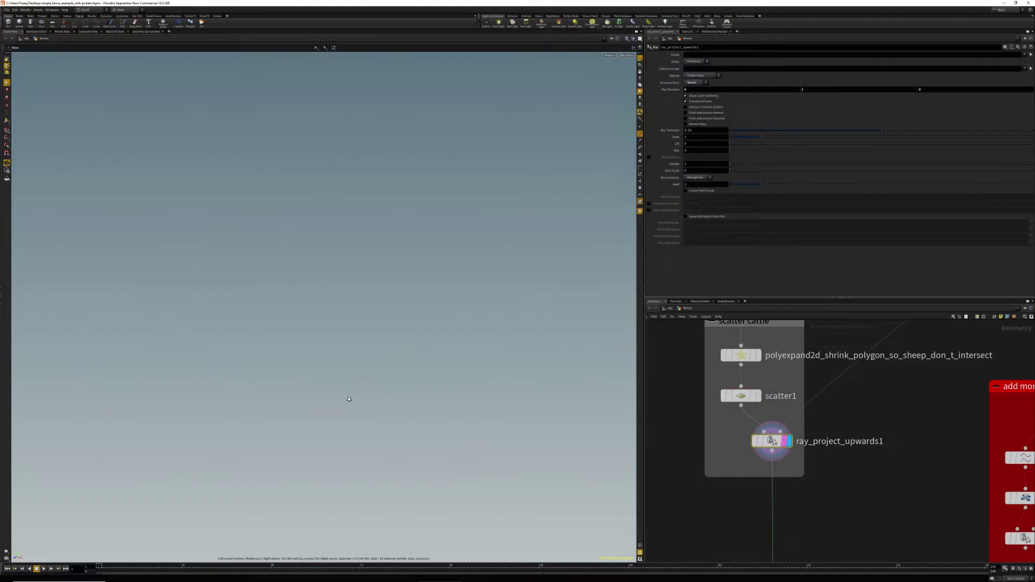
- Go through the two attribrandomize nodes of the copy cattle group, viewing the random direction settings and then the random pscale settings
{"action": "scroll", "coordinate": [882, 430], "scroll_direction": "down", "scroll_amount": 2}
{"action": "scroll", "coordinate": [911, 399], "scroll_direction": "down", "scroll_amount": 4}
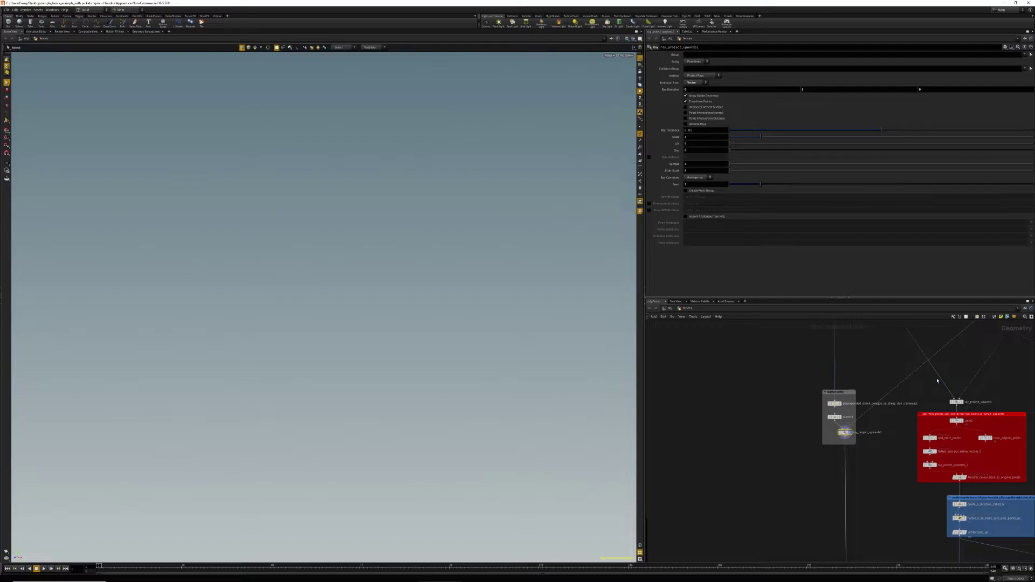
{"action": "middle_click_drag", "start_coordinate": [905, 449], "coordinate": [882, 317]}
{"action": "scroll", "coordinate": [870, 416], "scroll_direction": "up", "scroll_amount": 8}
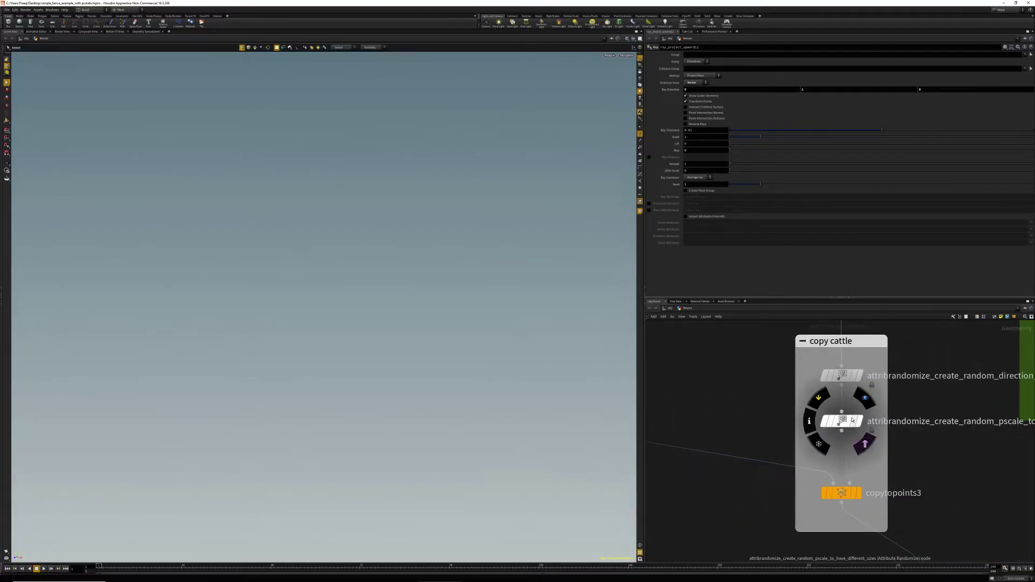
{"action": "left_click", "coordinate": [848, 374]}
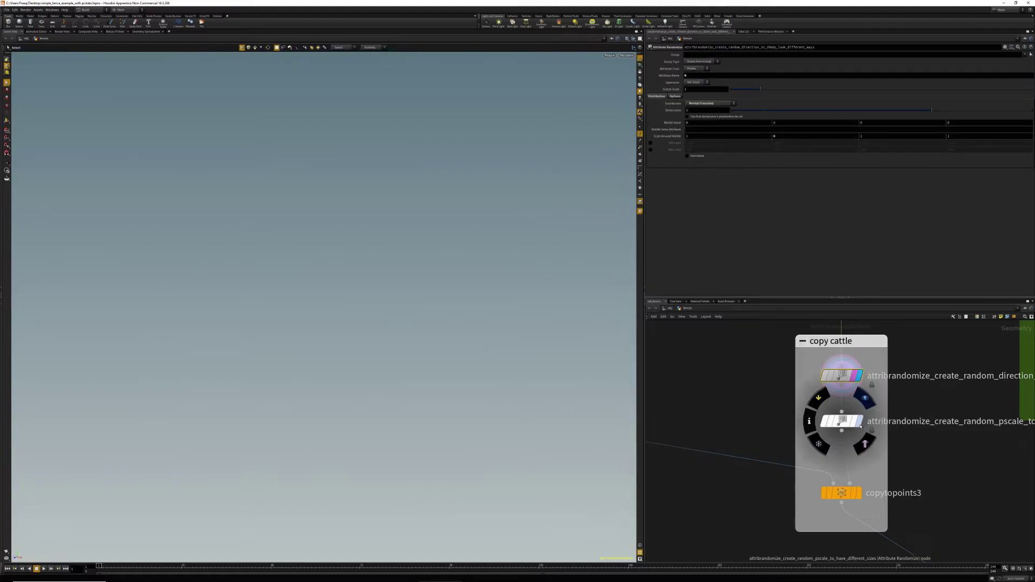
{"action": "left_click", "coordinate": [842, 421]}
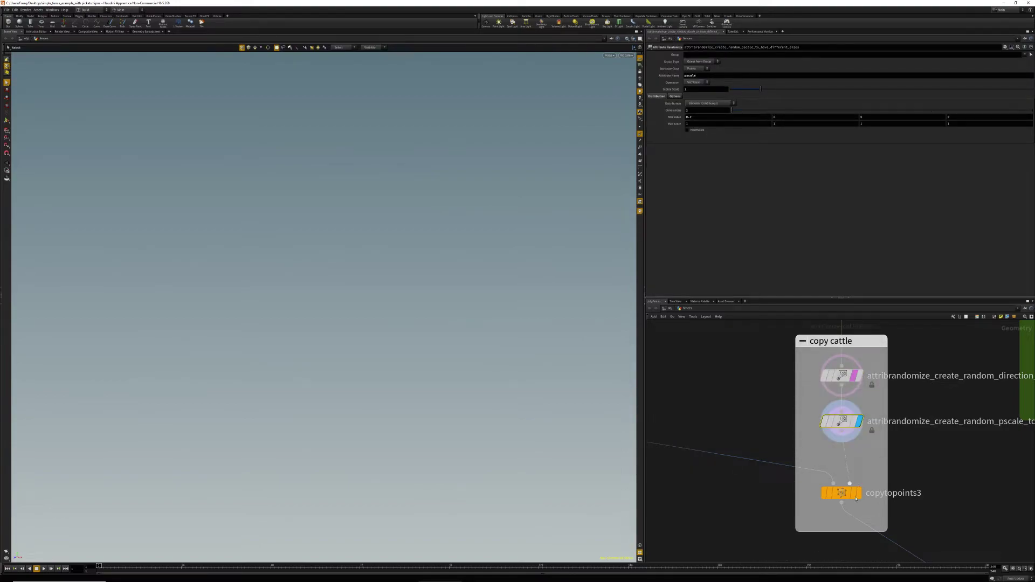
- Display and select copytopoints3 in the copy cattle group to view the copied sheep
{"action": "left_click", "coordinate": [863, 473]}
{"action": "left_click", "coordinate": [864, 514]}
{"action": "left_click", "coordinate": [843, 493]}
{"action": "key", "text": "space"}
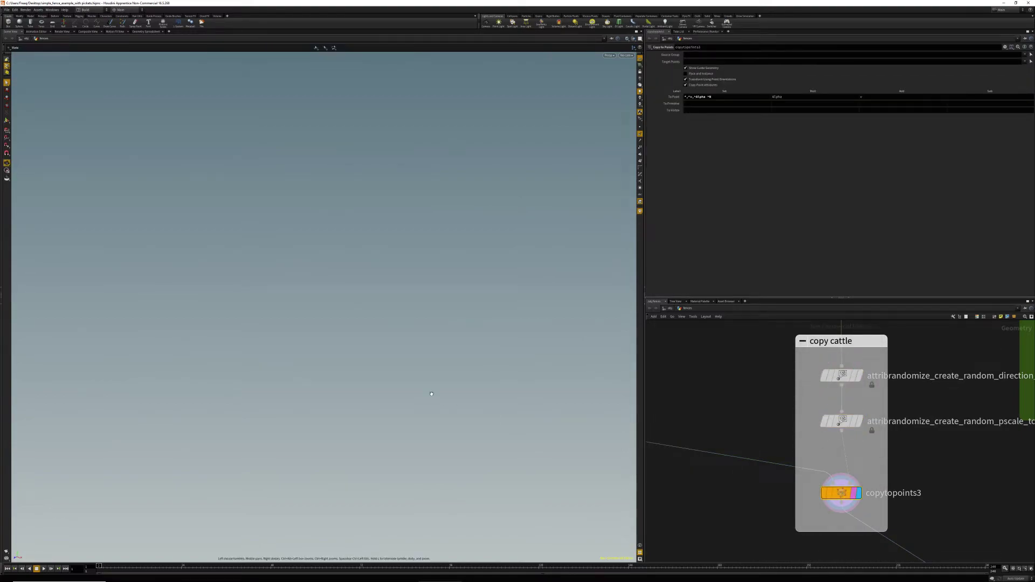
- Frame the copied sheep in the viewport and view them from a lower, closer angle
{"action": "key", "text": "g"}
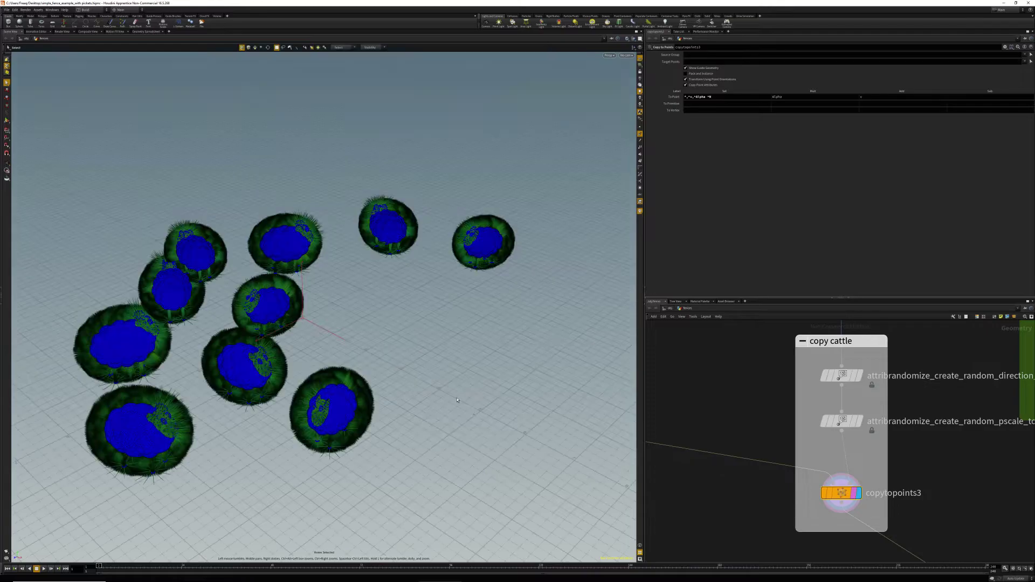
{"action": "left_click", "coordinate": [641, 135]}
{"action": "right_click_drag", "start_coordinate": [324, 307], "coordinate": [381, 344]}
{"action": "middle_click_drag", "start_coordinate": [381, 344], "coordinate": [463, 303]}
{"action": "scroll", "coordinate": [543, 416], "scroll_direction": "down", "scroll_amount": 8}
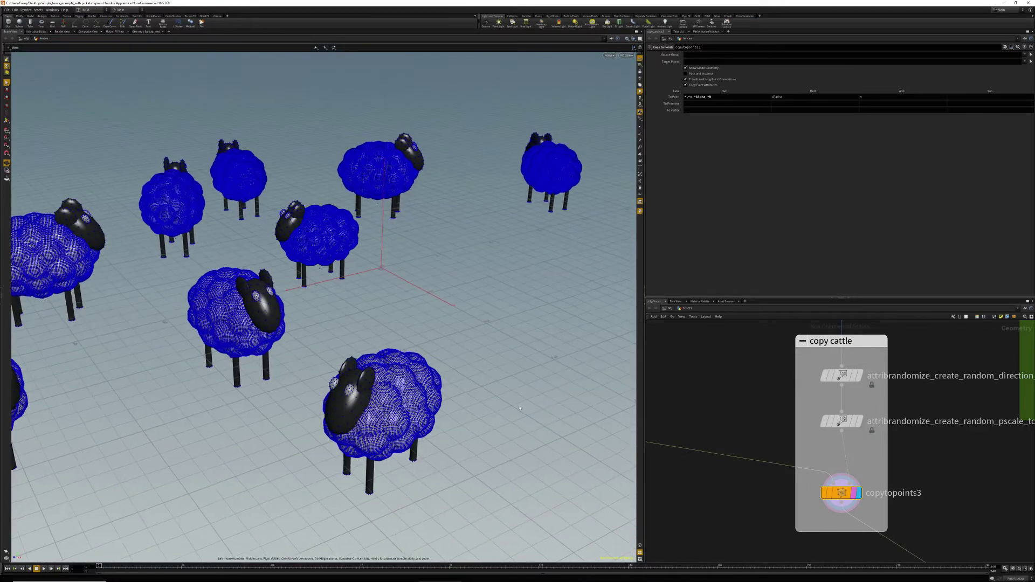
- Display and select merge2 to view the sheep combined with the fence and terrain
{"action": "scroll", "coordinate": [704, 394], "scroll_direction": "down", "scroll_amount": 10}
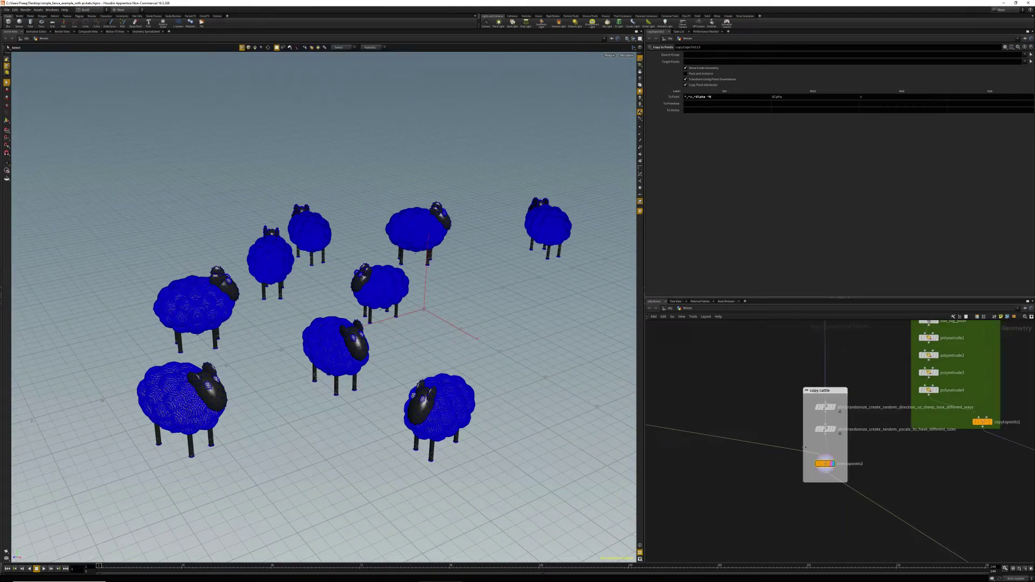
{"action": "scroll", "coordinate": [792, 479], "scroll_direction": "up", "scroll_amount": 10}
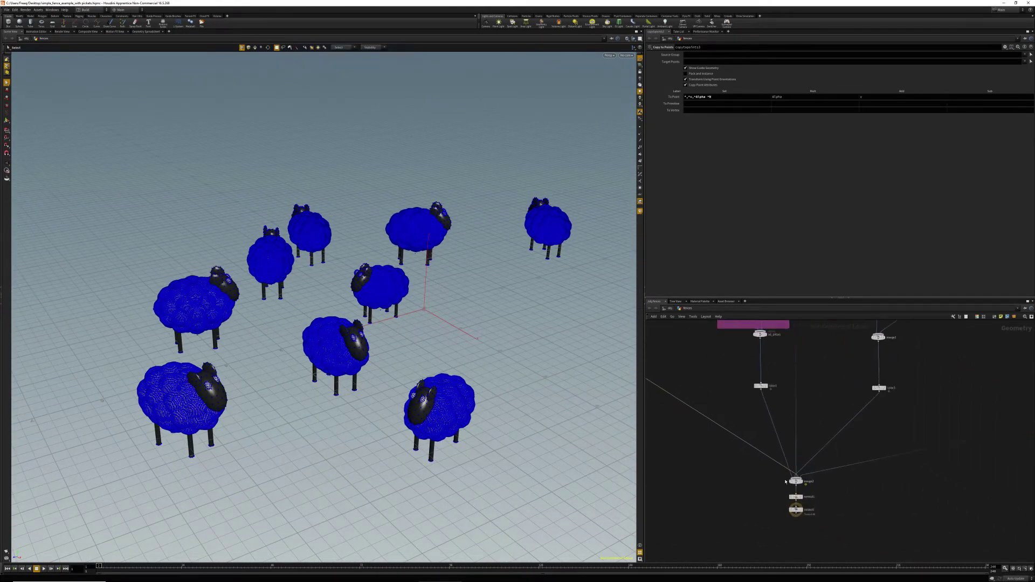
{"action": "left_click", "coordinate": [807, 478]}
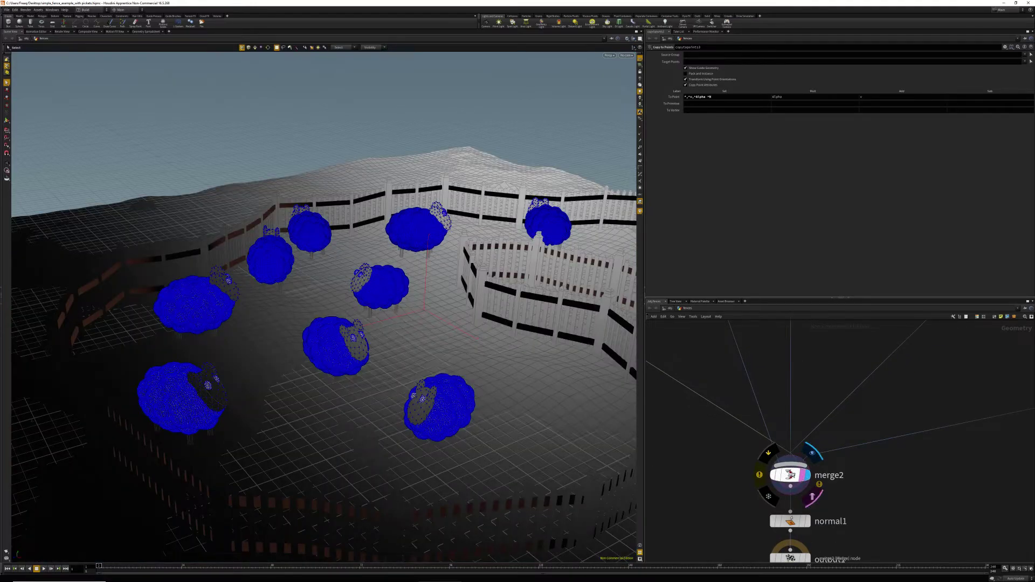
{"action": "left_click", "coordinate": [793, 476]}
{"action": "middle_click_drag", "start_coordinate": [851, 531], "coordinate": [836, 464]}
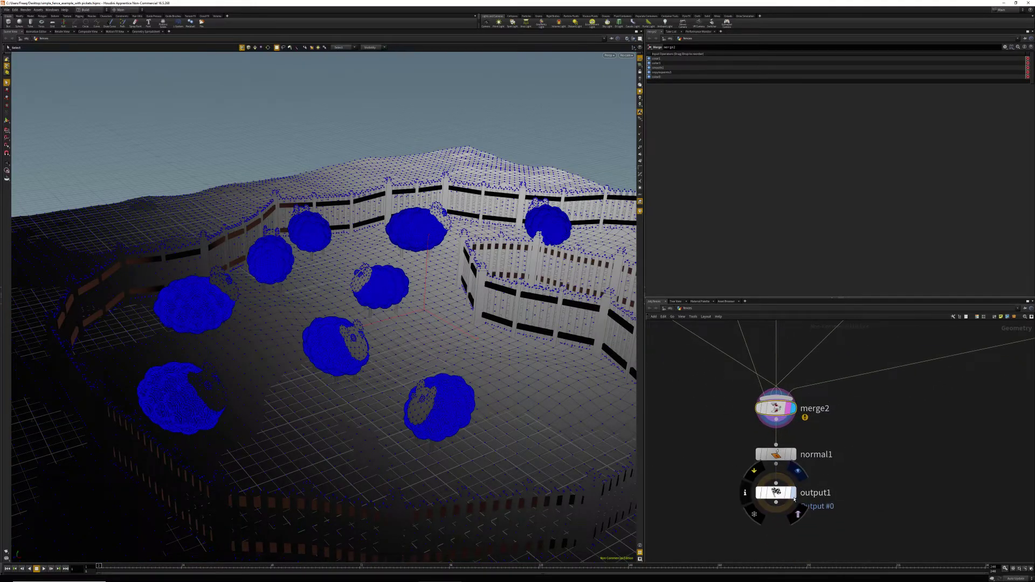
- Display and select output1 to view the finished fence and sheep scene in colour
{"action": "left_click", "coordinate": [792, 492]}
{"action": "left_click", "coordinate": [777, 492]}
{"action": "right_click_drag", "start_coordinate": [439, 423], "coordinate": [457, 318], "text": "alt"}
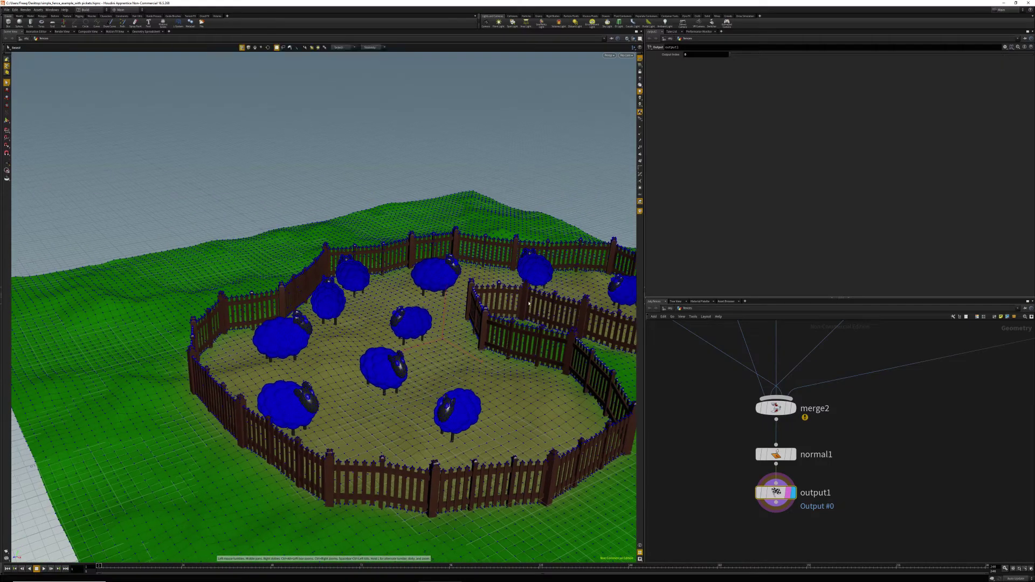
{"action": "middle_click_drag", "start_coordinate": [458, 316], "coordinate": [391, 310], "text": "alt"}
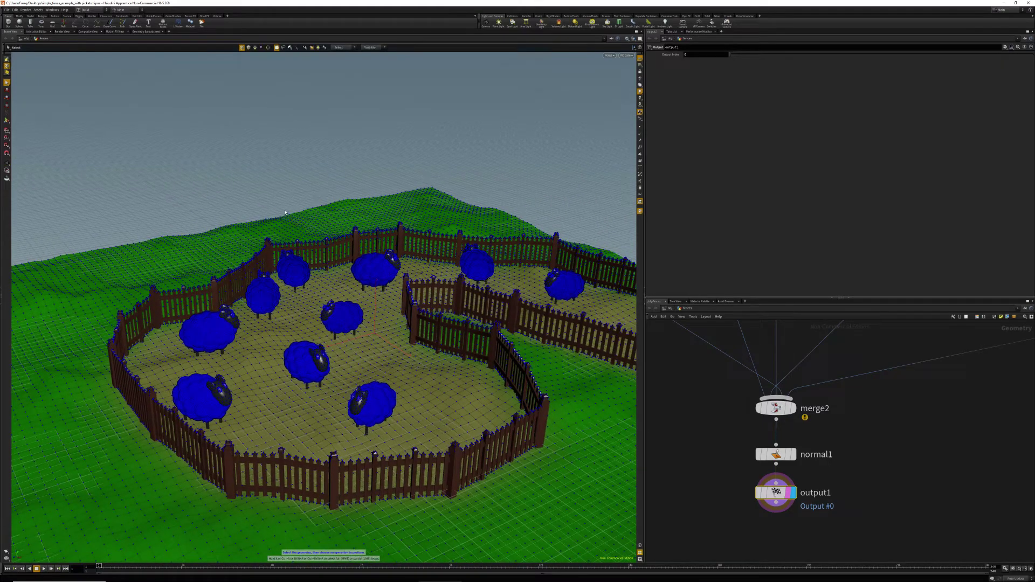
- Switch to primitive selection and inspect the sheep inside the fenced area from above and up close
{"action": "key", "text": "4"}
{"action": "left_click_drag", "start_coordinate": [337, 243], "coordinate": [403, 324], "text": "alt"}
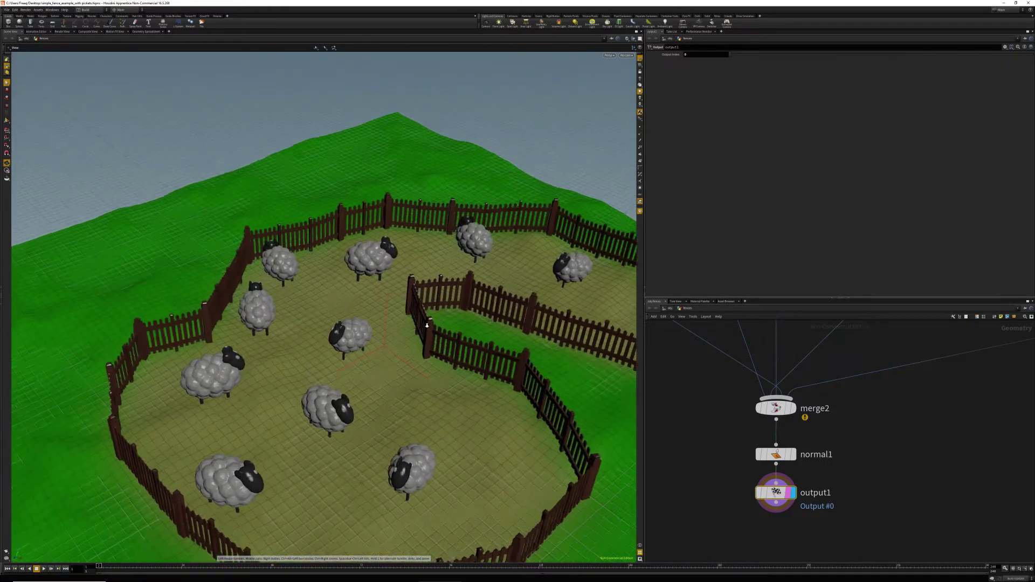
{"action": "right_click_drag", "start_coordinate": [403, 323], "coordinate": [412, 360], "text": "alt"}
{"action": "middle_click_drag", "start_coordinate": [216, 396], "coordinate": [353, 323], "text": "alt"}
{"action": "left_click_drag", "start_coordinate": [353, 323], "coordinate": [280, 389], "text": "alt"}
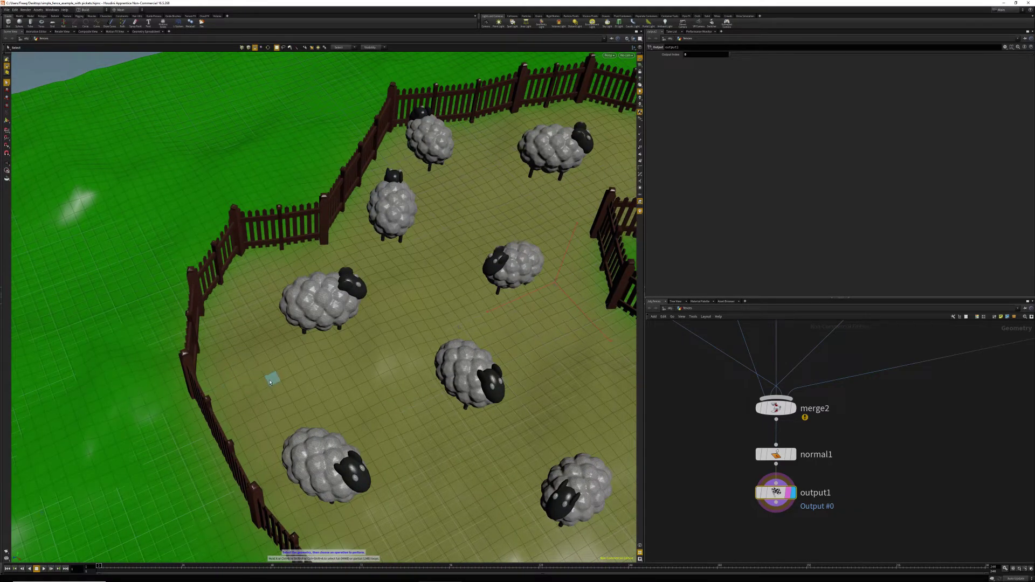
- Display and select color4 in the terrain branch to view the green terrain and its colour settings
{"action": "scroll", "coordinate": [912, 406], "scroll_direction": "down", "scroll_amount": 8}
{"action": "middle_click_drag", "start_coordinate": [992, 342], "coordinate": [822, 492]}
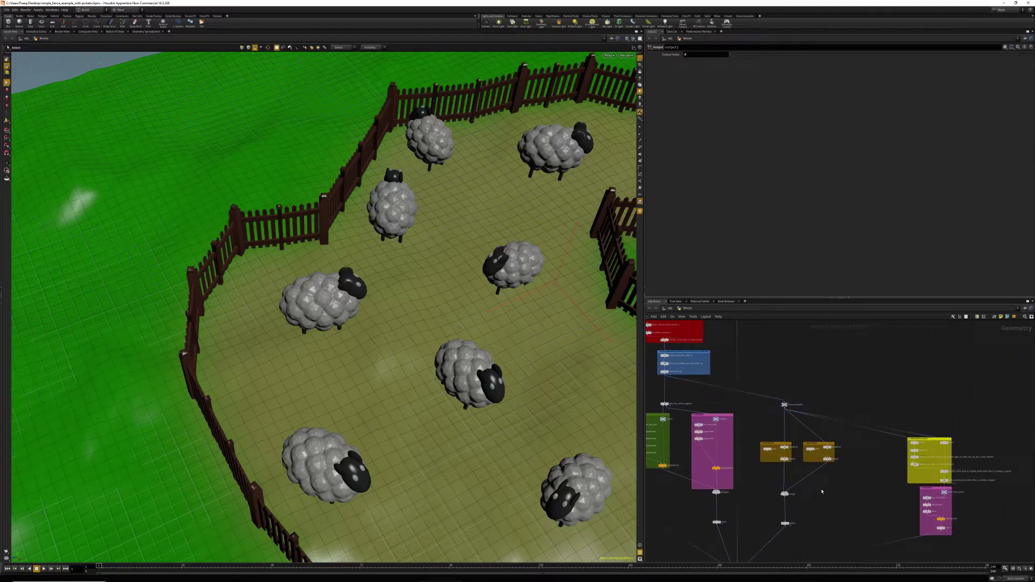
{"action": "middle_click_drag", "start_coordinate": [746, 330], "coordinate": [801, 468]}
{"action": "scroll", "coordinate": [800, 408], "scroll_direction": "up", "scroll_amount": 8}
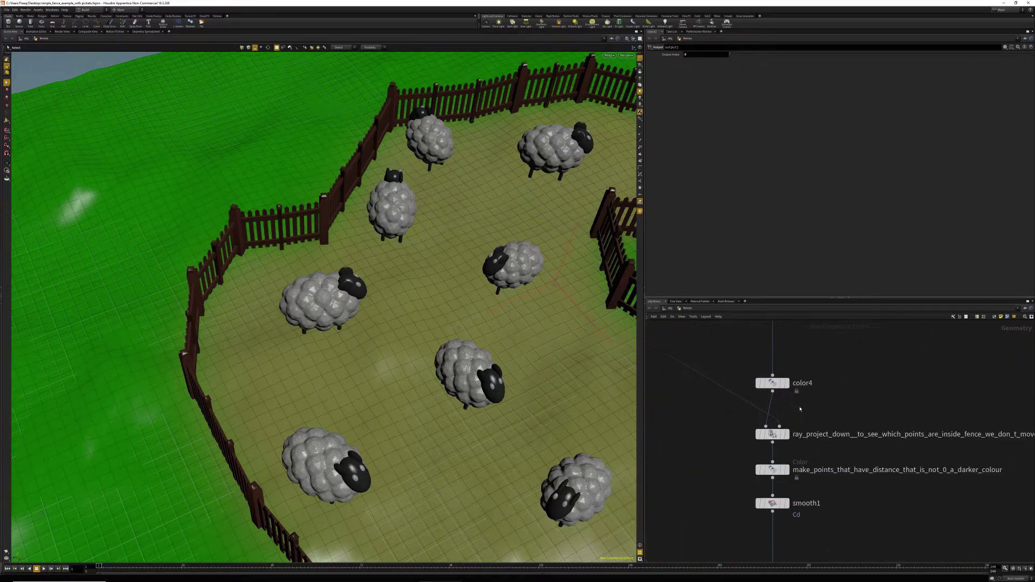
{"action": "mouse_move", "coordinate": [780, 380]}
{"action": "left_click", "coordinate": [787, 383]}
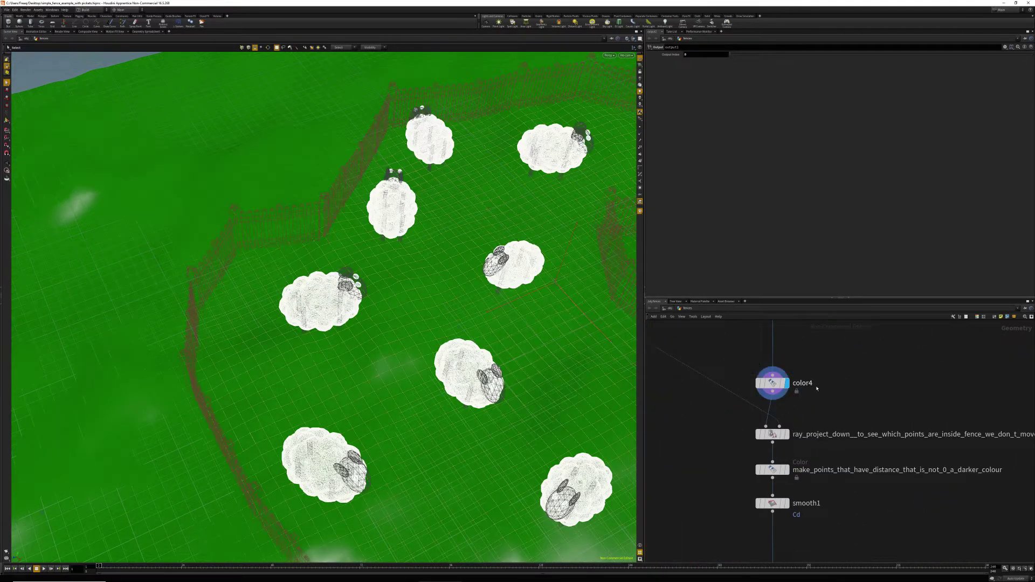
{"action": "left_click", "coordinate": [787, 383]}
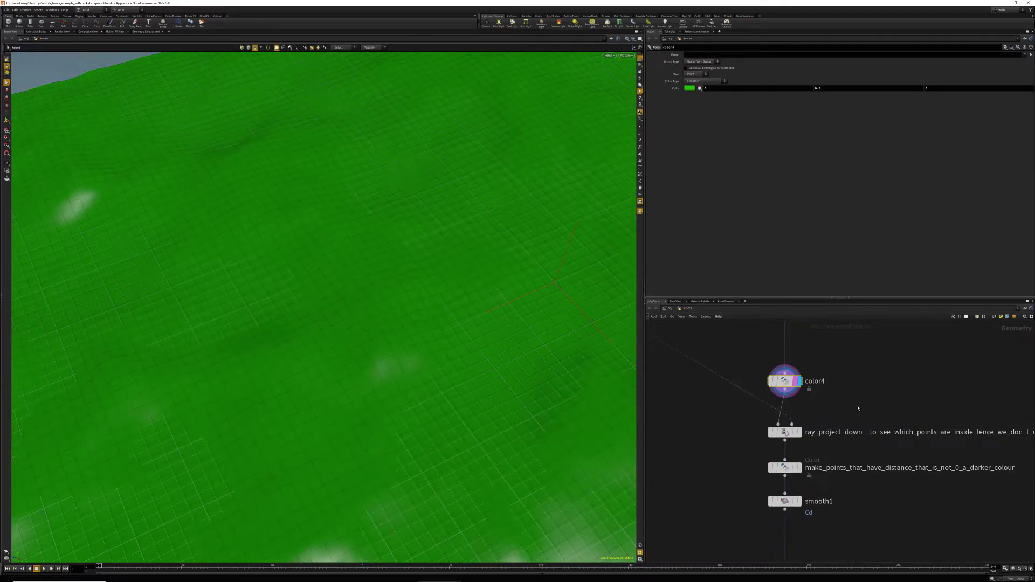
- Display the ray_project_down node below color4 and view the whole terrain from a low side angle
{"action": "middle_click_drag", "start_coordinate": [840, 401], "coordinate": [835, 355]}
{"action": "left_click", "coordinate": [792, 386]}
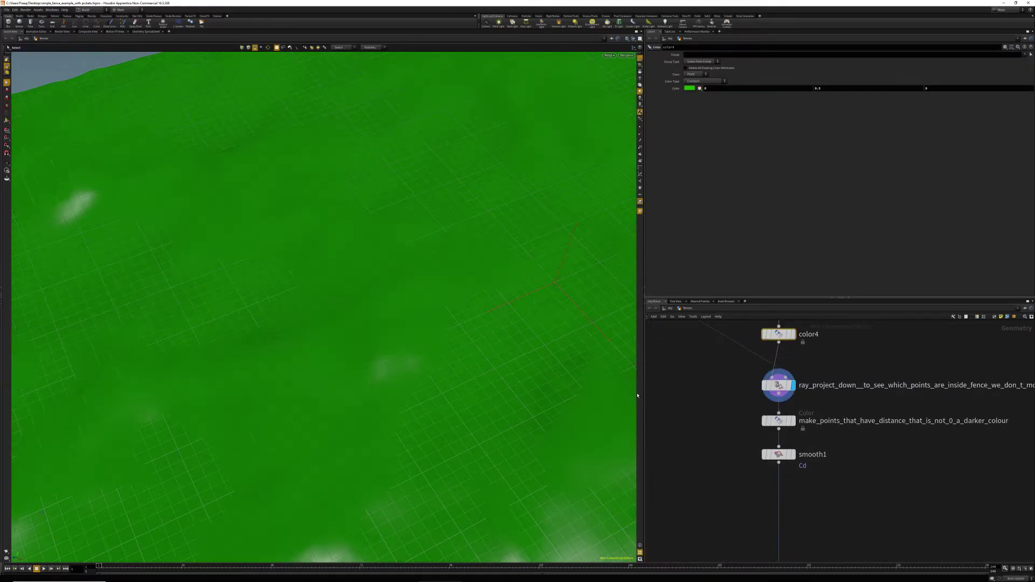
{"action": "right_click_drag", "start_coordinate": [478, 419], "coordinate": [496, 447], "text": "alt"}
{"action": "left_click_drag", "start_coordinate": [497, 448], "coordinate": [427, 261], "text": "alt"}
{"action": "left_click_drag", "start_coordinate": [450, 427], "coordinate": [408, 269]}
{"action": "right_click_drag", "start_coordinate": [407, 269], "coordinate": [450, 329], "text": "alt"}
- Select the ray_project_down node to view its ray settings and the fence outline beneath the terrain
{"action": "scroll", "coordinate": [723, 401], "scroll_direction": "down", "scroll_amount": 4}
{"action": "middle_click_drag", "start_coordinate": [735, 434], "coordinate": [852, 560]}
{"action": "middle_click_drag", "start_coordinate": [823, 519], "coordinate": [709, 432]}
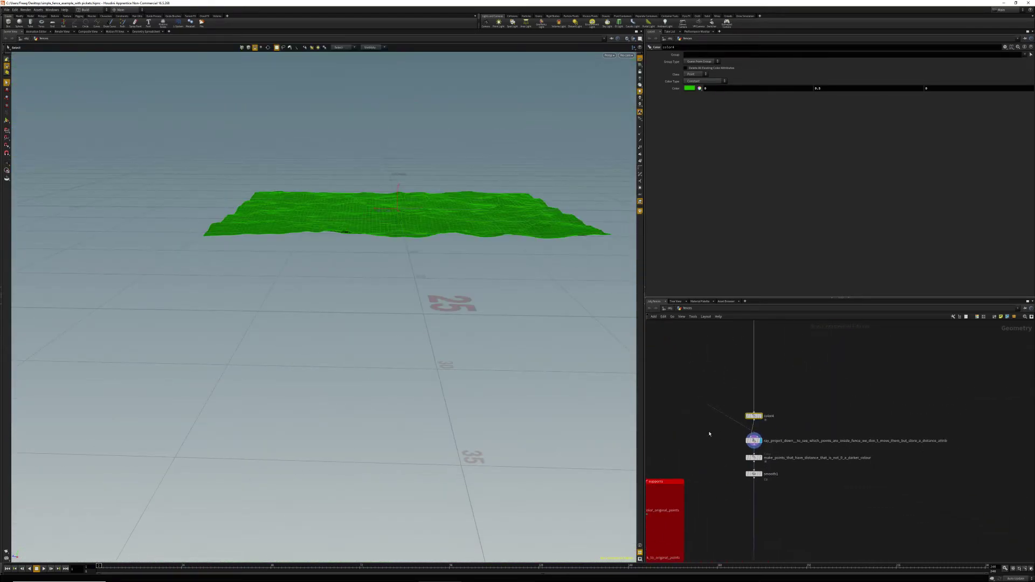
{"action": "scroll", "coordinate": [738, 435], "scroll_direction": "up", "scroll_amount": 5}
{"action": "left_click", "coordinate": [775, 449]}
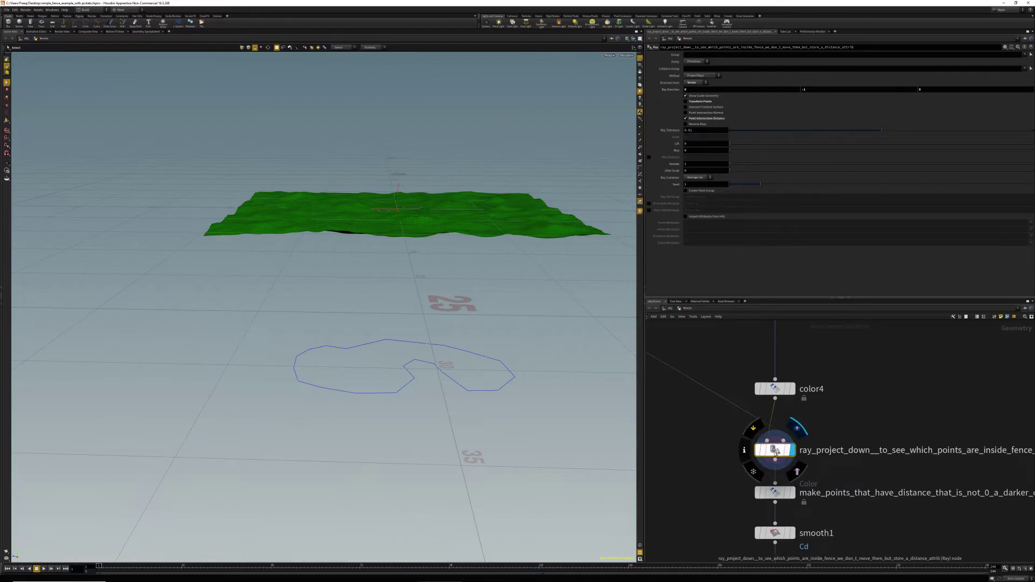
- Display and select make_points_that_have_distance_that_is_not_0_a_darker_colour and examine its group expression
{"action": "left_click", "coordinate": [791, 493]}
{"action": "left_click", "coordinate": [787, 495]}
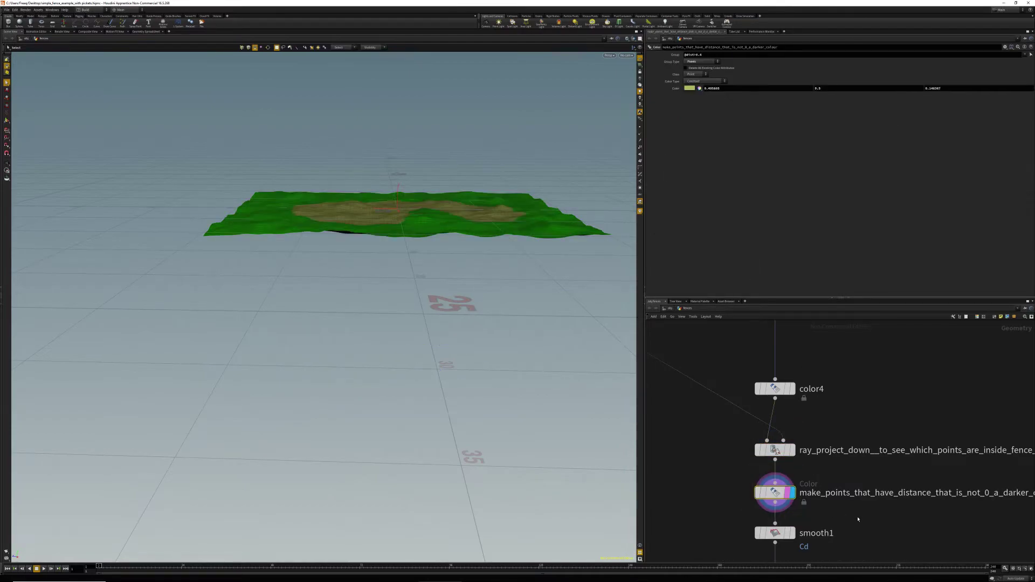
{"action": "middle_click_drag", "start_coordinate": [875, 428], "coordinate": [854, 366]}
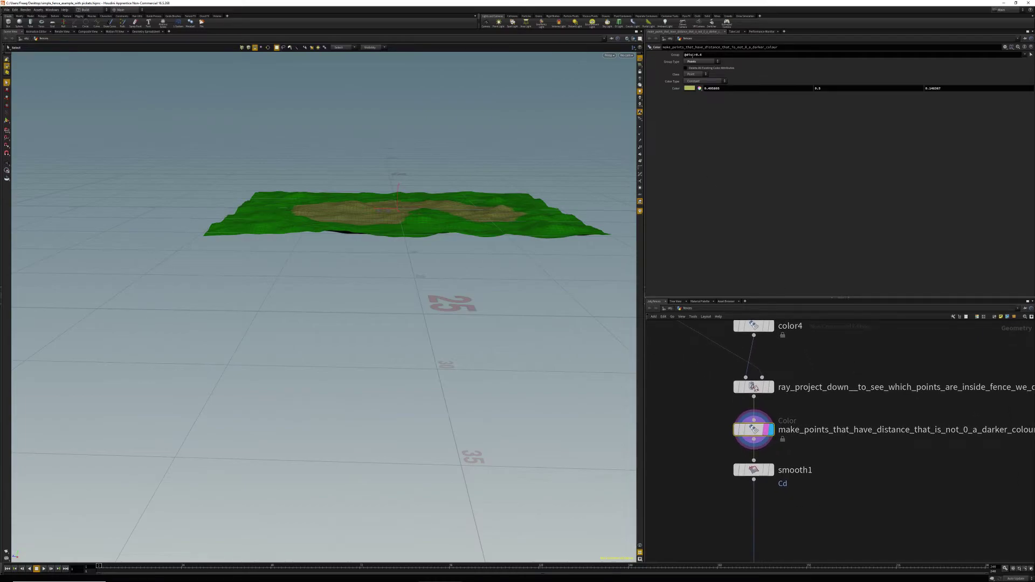
{"action": "left_click_drag", "start_coordinate": [711, 54], "coordinate": [667, 54]}
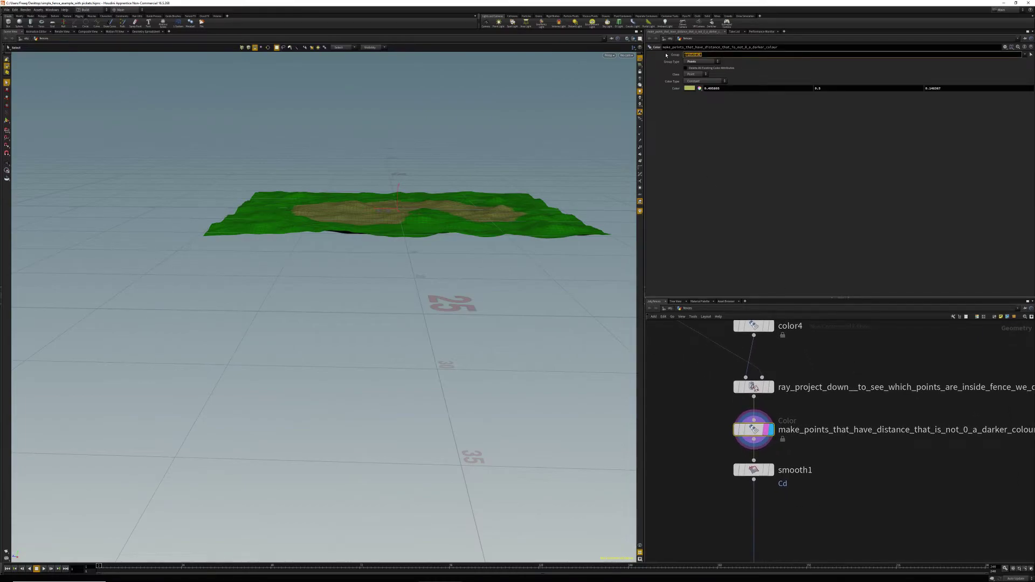
{"action": "left_click", "coordinate": [681, 377]}
- View the recoloured ground from above and compare it with the result of smooth1 by displaying and selecting that node
{"action": "middle_click_drag", "start_coordinate": [432, 366], "coordinate": [432, 510], "text": "alt"}
{"action": "left_click_drag", "start_coordinate": [308, 281], "coordinate": [334, 357], "text": "alt"}
{"action": "right_click_drag", "start_coordinate": [334, 357], "coordinate": [431, 347], "text": "alt"}
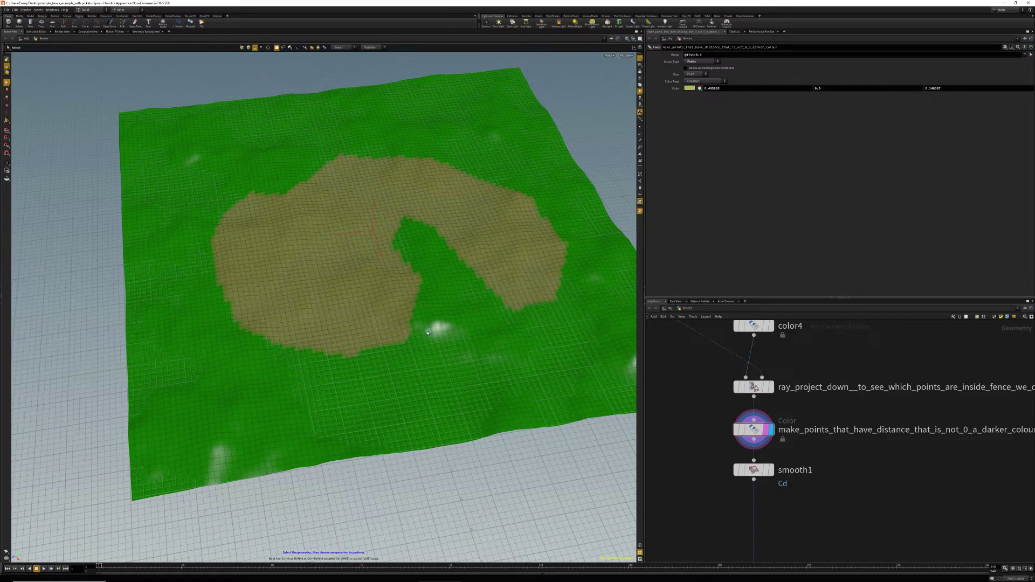
{"action": "middle_click_drag", "start_coordinate": [828, 469], "coordinate": [832, 414]}
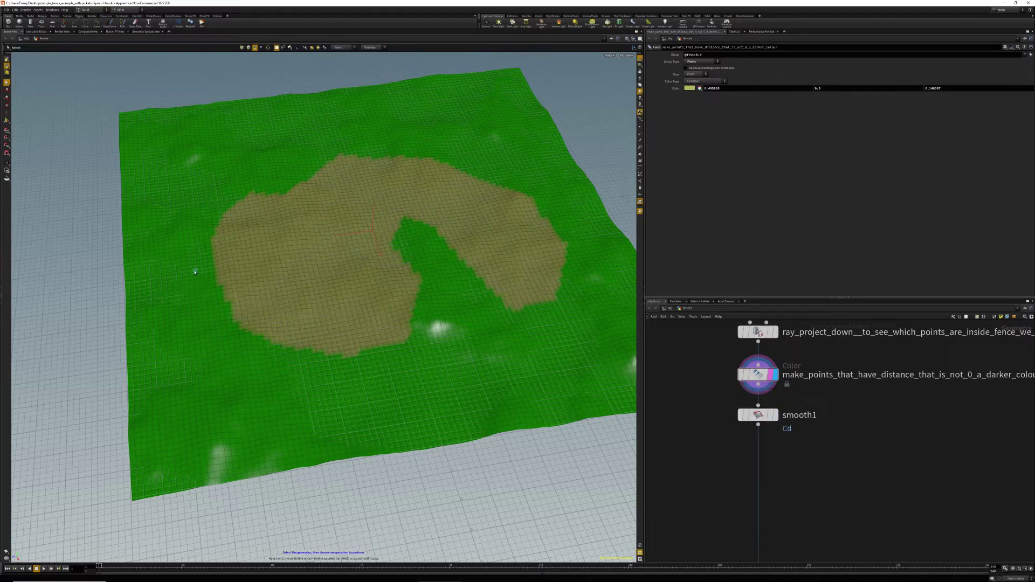
{"action": "left_click", "coordinate": [766, 417]}
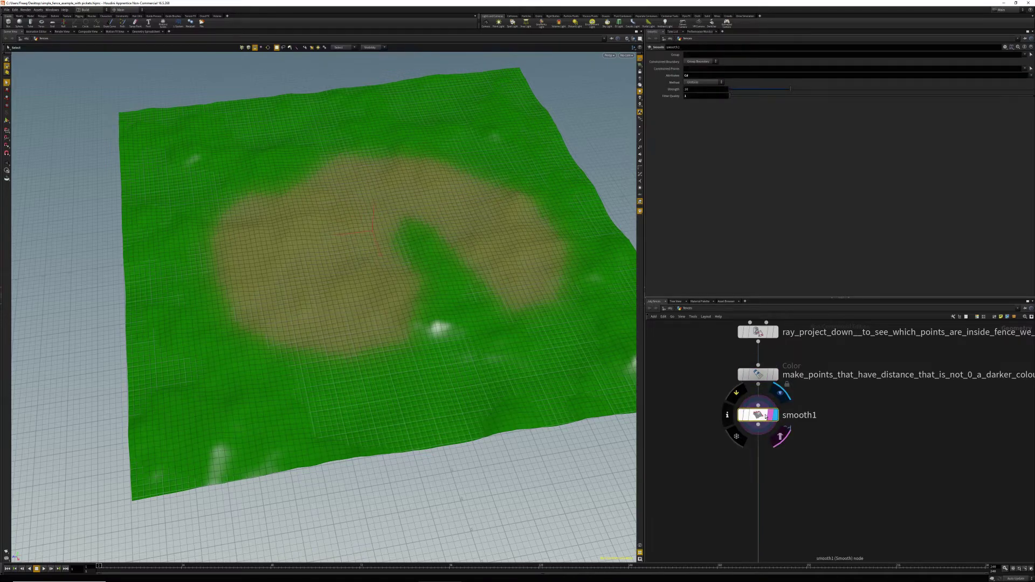
- Display and select output1 below normal1 again to view the complete scene with the blended ground colour
{"action": "scroll", "coordinate": [829, 496], "scroll_direction": "down", "scroll_amount": 8}
{"action": "middle_click_drag", "start_coordinate": [829, 497], "coordinate": [830, 349]}
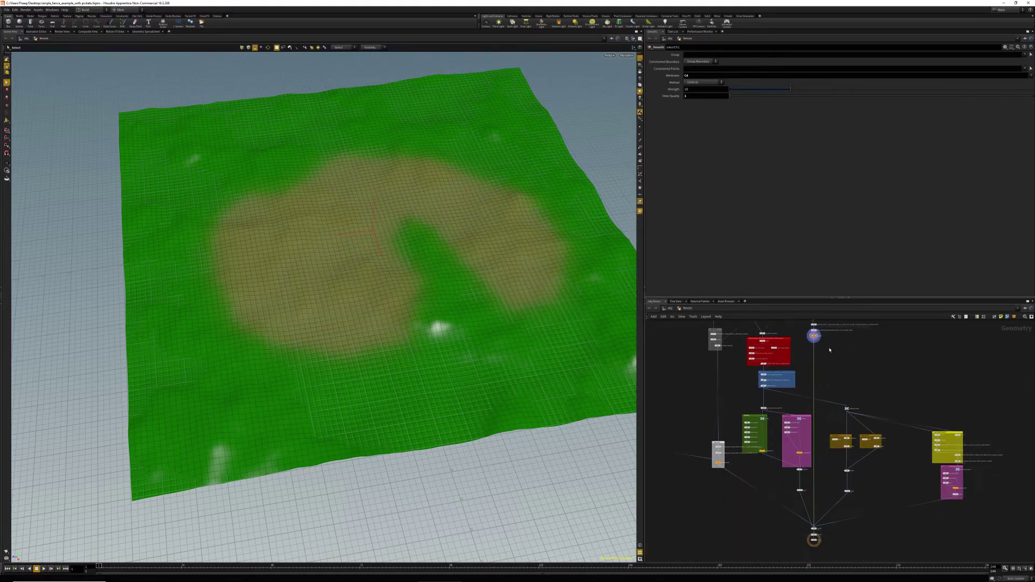
{"action": "scroll", "coordinate": [830, 552], "scroll_direction": "up", "scroll_amount": 3}
{"action": "scroll", "coordinate": [813, 533], "scroll_direction": "up", "scroll_amount": 5}
{"action": "left_click", "coordinate": [781, 503]}
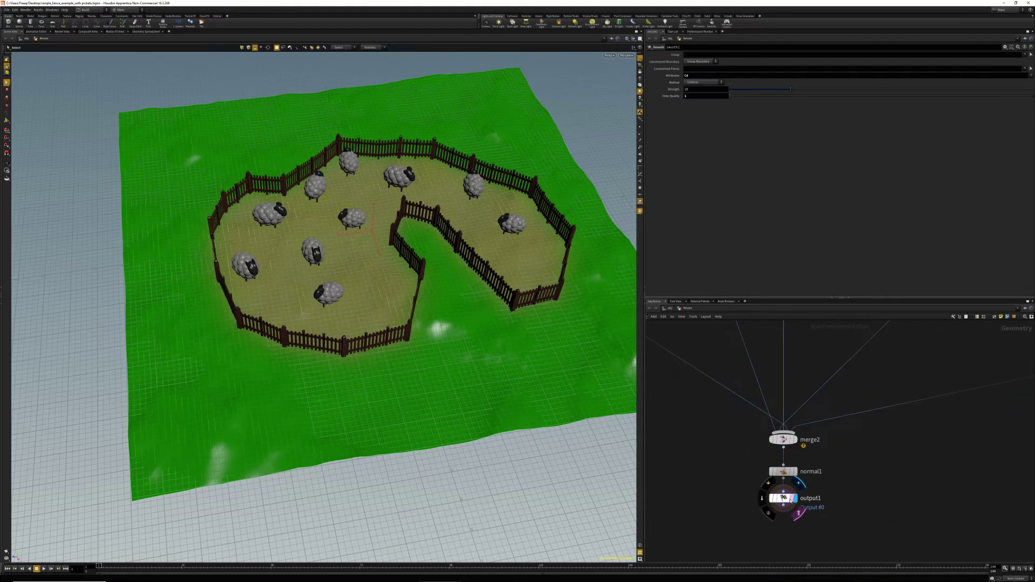
- Collapse all nodes below the fence shape, sticky note and terrain boxes into a single subnetwork
{"action": "right_click_drag", "start_coordinate": [878, 428], "coordinate": [790, 434], "text": "alt"}
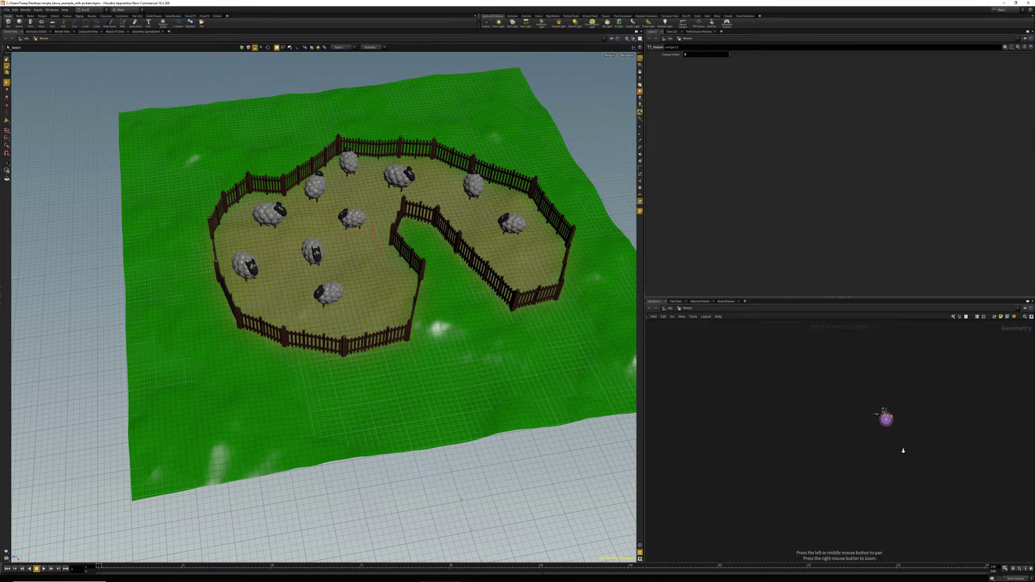
{"action": "middle_click_drag", "start_coordinate": [910, 330], "coordinate": [845, 503], "text": "alt"}
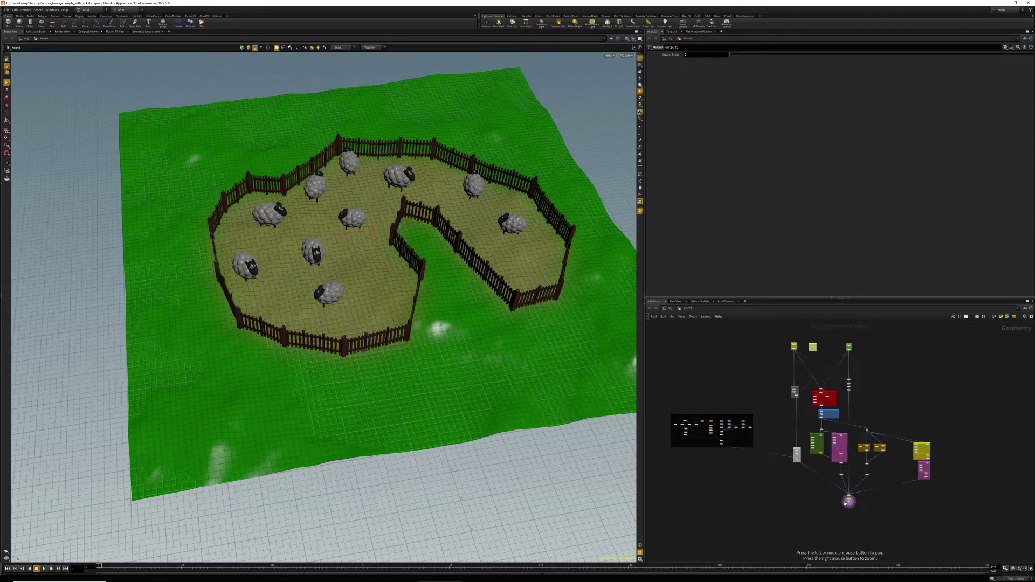
{"action": "left_click_drag", "start_coordinate": [679, 386], "coordinate": [984, 538]}
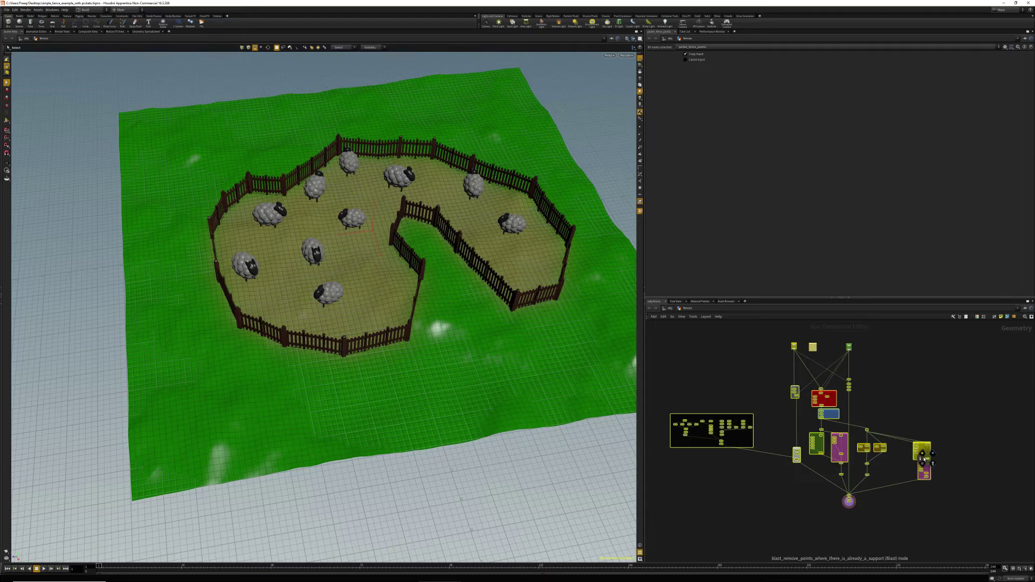
{"action": "key", "text": "shift+c"}
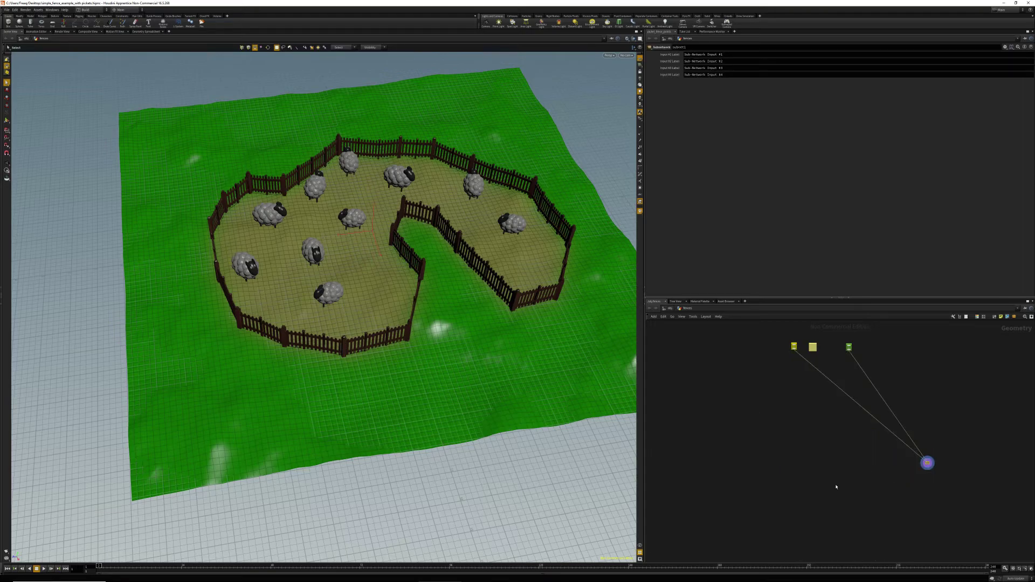
- Move the subnet1 node directly beneath the fence shape box
{"action": "scroll", "coordinate": [903, 475], "scroll_direction": "up", "scroll_amount": 3}
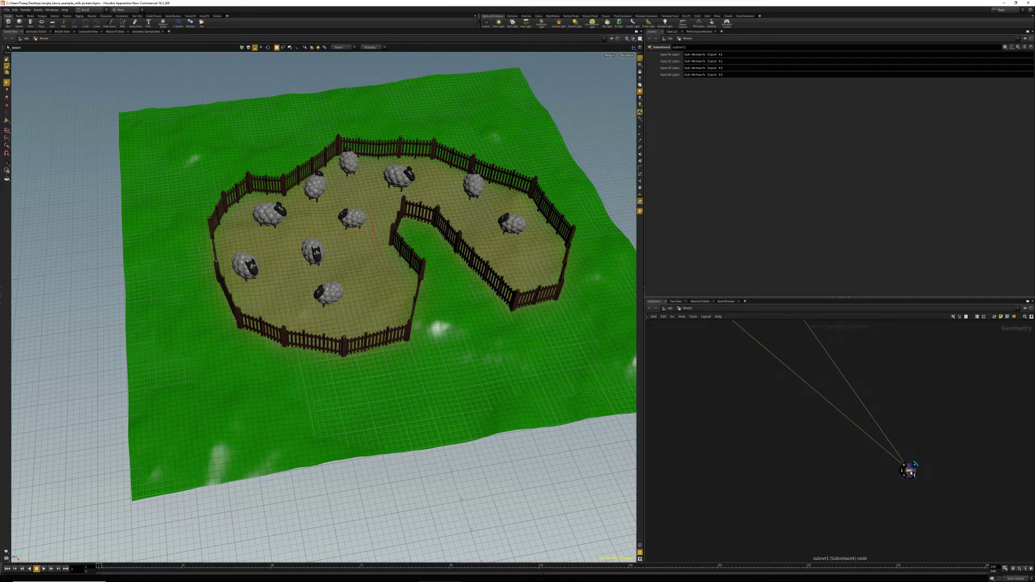
{"action": "left_click_drag", "start_coordinate": [906, 472], "coordinate": [732, 334]}
{"action": "middle_click_drag", "start_coordinate": [738, 339], "coordinate": [758, 495]}
{"action": "scroll", "coordinate": [757, 488], "scroll_direction": "up", "scroll_amount": 5}
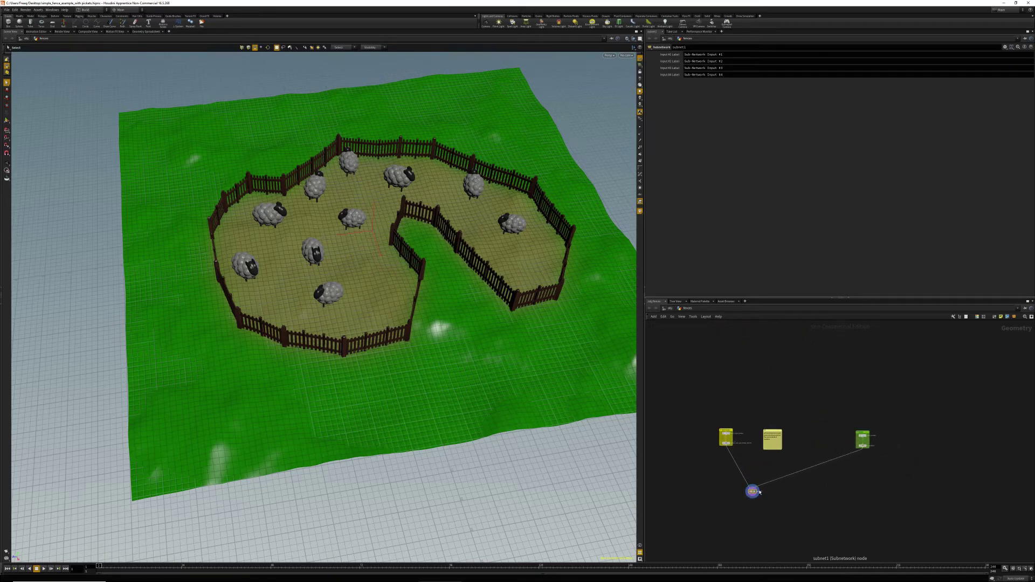
{"action": "left_click_drag", "start_coordinate": [746, 494], "coordinate": [693, 467]}
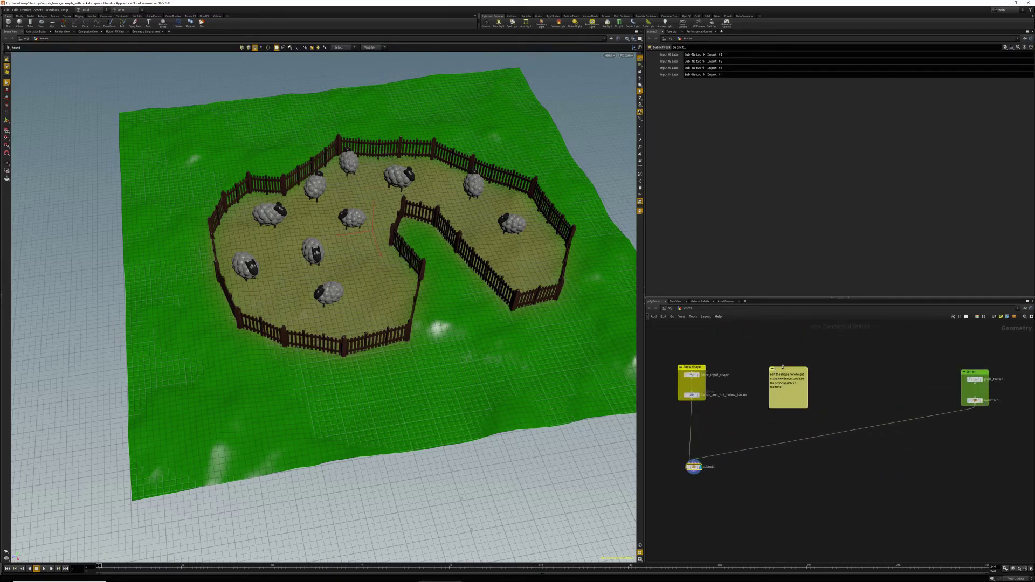
- Arrange the sticky note and terrain box closer to the fence shape box, and move subnet1 up slightly
{"action": "mouse_move", "coordinate": [785, 367]}
{"action": "left_mouse_down"}
{"action": "mouse_move", "coordinate": [758, 368]}
{"action": "mouse_move", "coordinate": [773, 369]}
{"action": "left_mouse_up"}
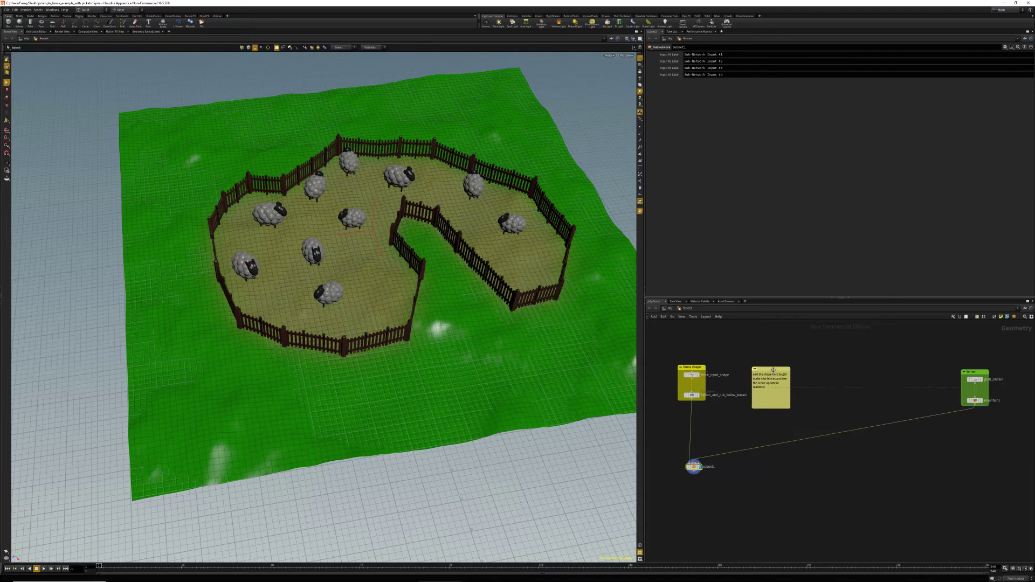
{"action": "left_click_drag", "start_coordinate": [965, 370], "coordinate": [806, 370]}
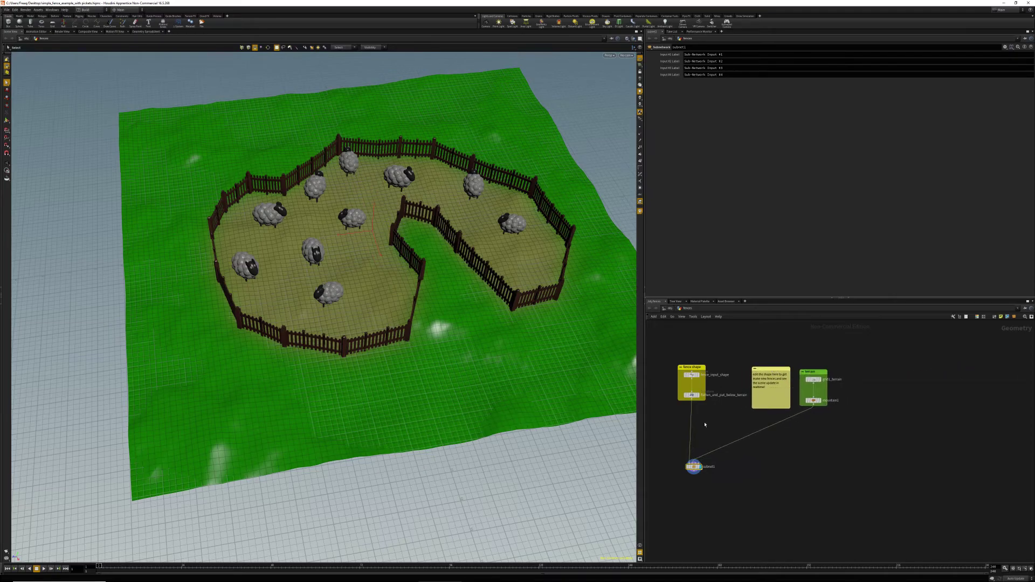
{"action": "scroll", "coordinate": [699, 468], "scroll_direction": "up", "scroll_amount": 3}
{"action": "left_click_drag", "start_coordinate": [698, 469], "coordinate": [702, 432]}
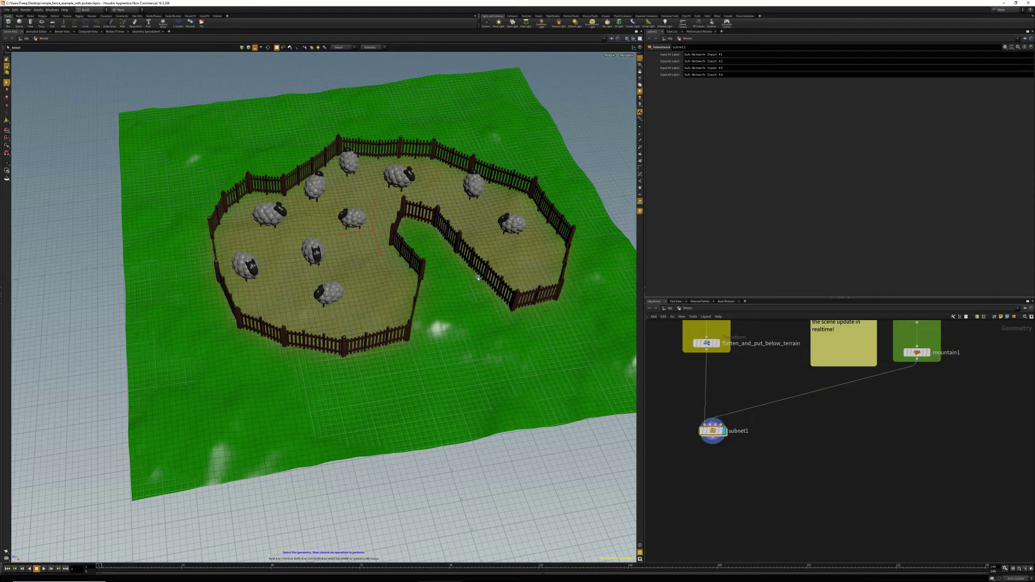
- View the fenced scene more closely and go to the fence_input_shape node in the fence shape box
{"action": "scroll", "coordinate": [361, 364], "scroll_direction": "up", "scroll_amount": 5}
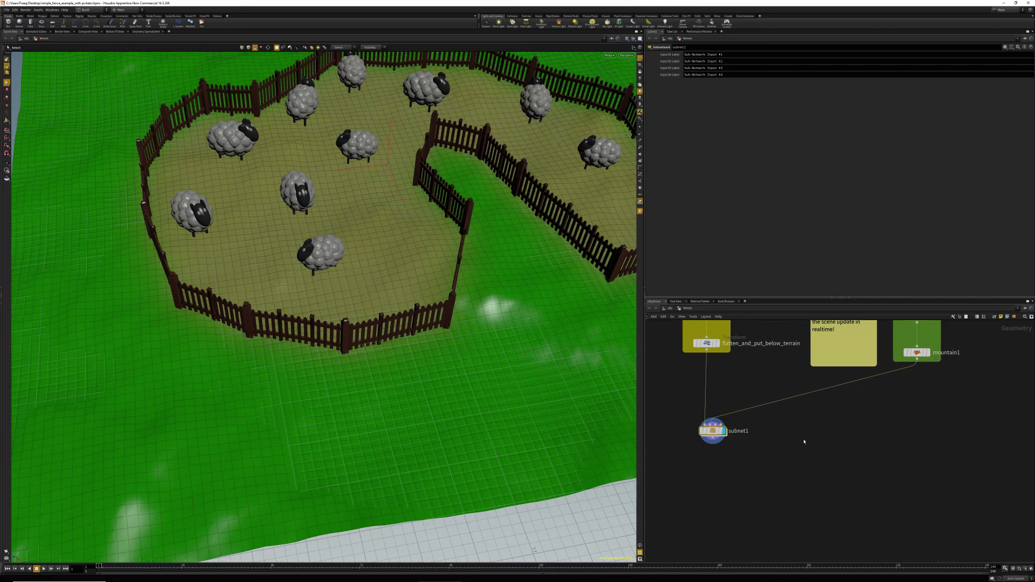
{"action": "middle_click_drag", "start_coordinate": [848, 435], "coordinate": [824, 487]}
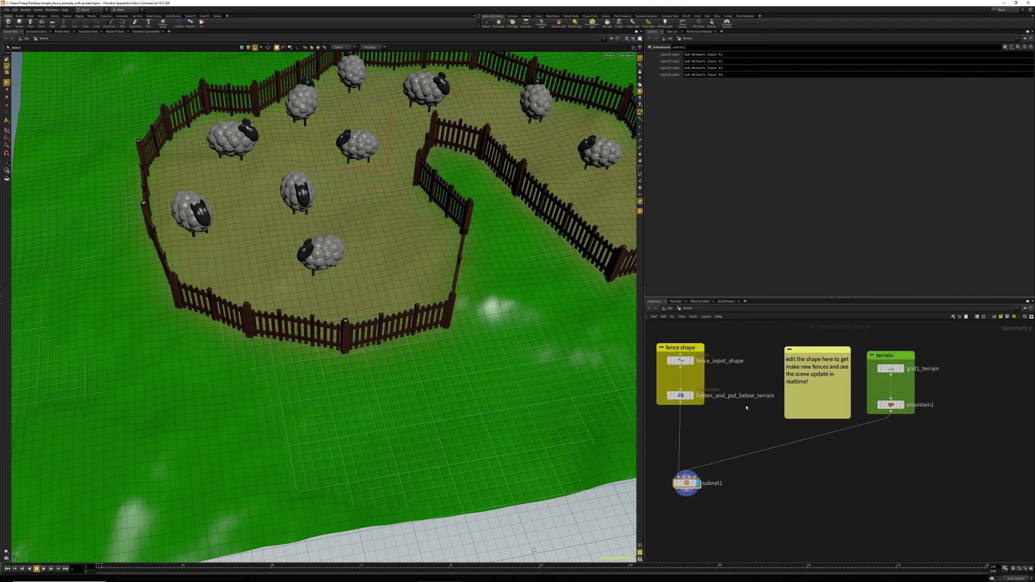
{"action": "mouse_move", "coordinate": [685, 354]}
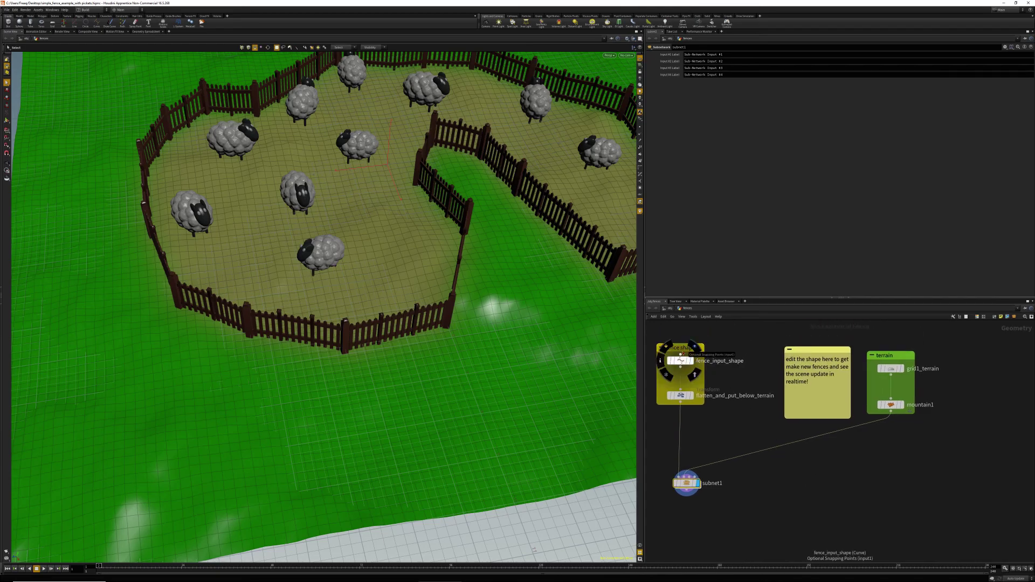